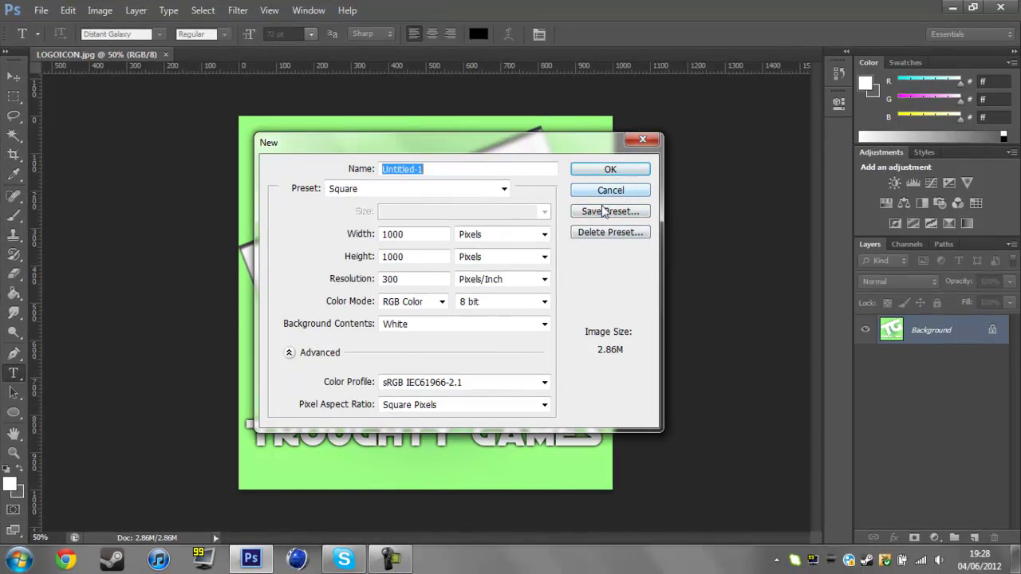
- Create a new 1000 × 1000 pixel RGB document at 300 pixels/inch with white background and compare it with the LOGOICON.jpg reference
{"action": "left_click", "coordinate": [609, 172]}
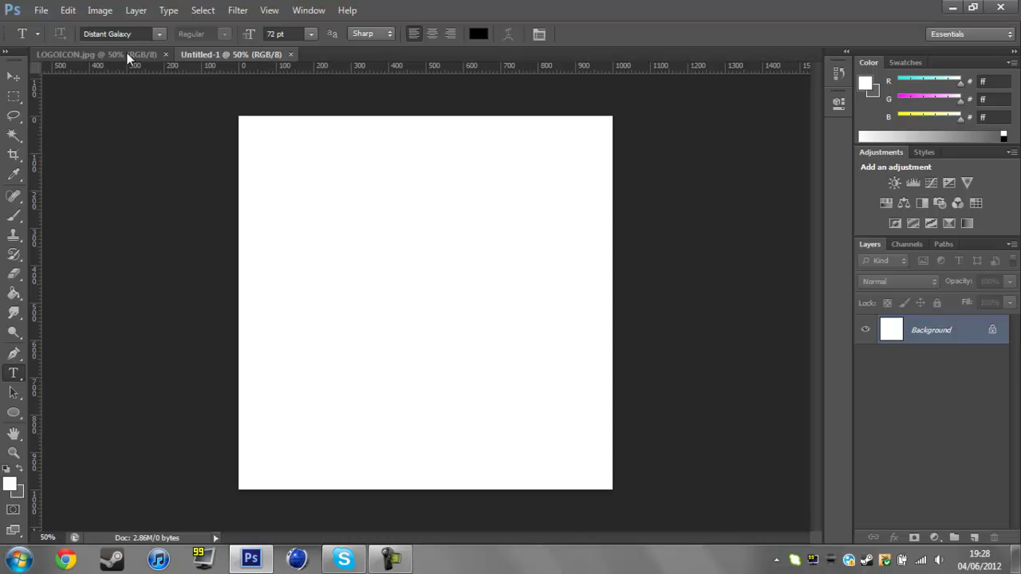
{"action": "left_click", "coordinate": [131, 53]}
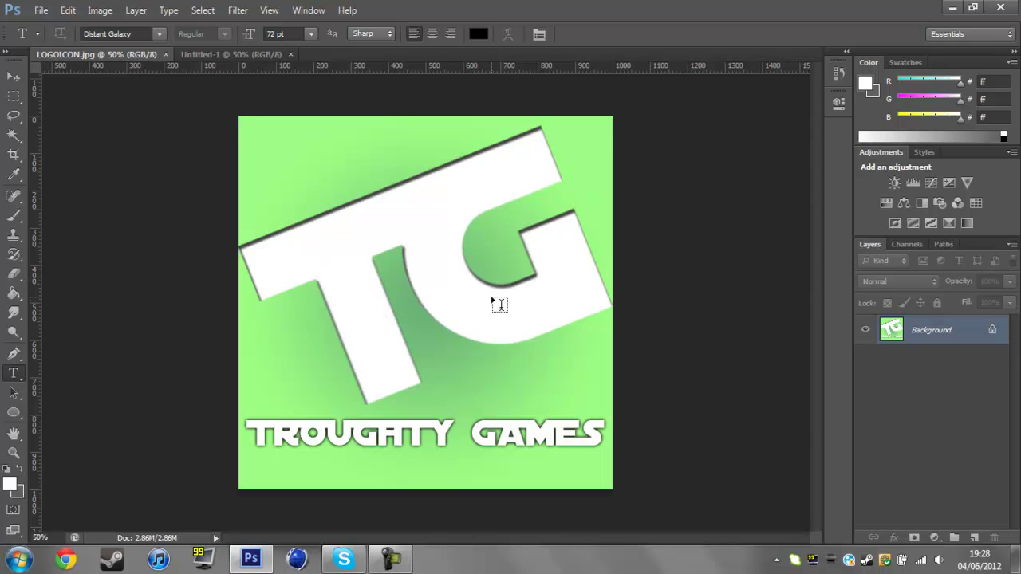
{"action": "left_click", "coordinate": [248, 55]}
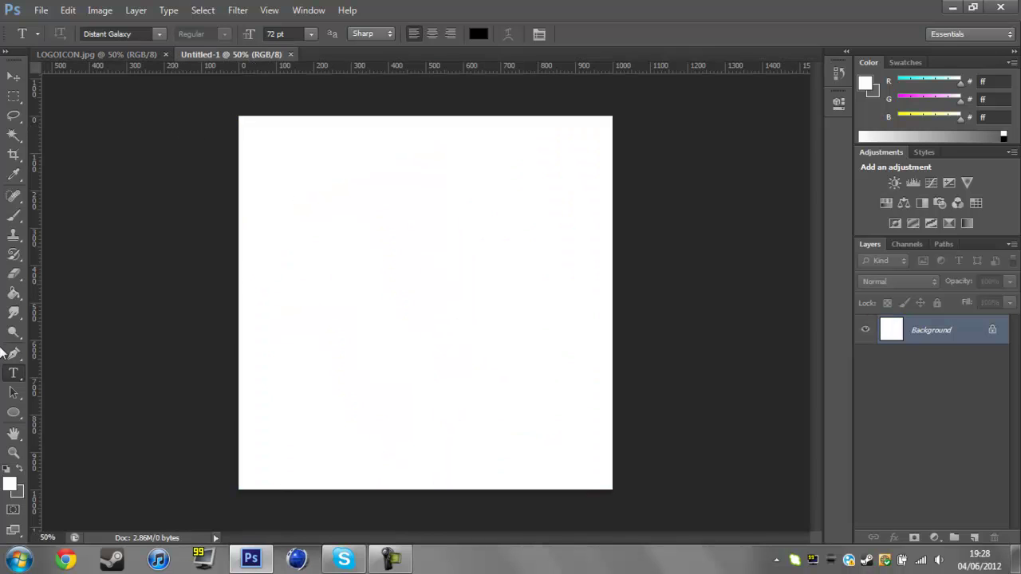
- Convert the locked Background into a regular layer named "bcg"
{"action": "double_click", "coordinate": [954, 335]}
{"action": "type", "text": "bcg"}
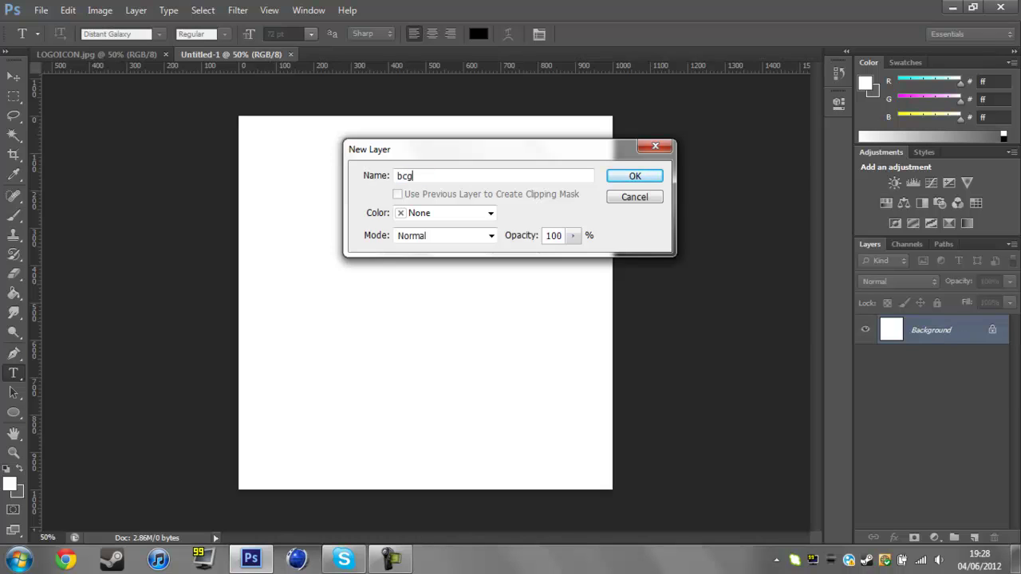
{"action": "key", "text": "Return"}
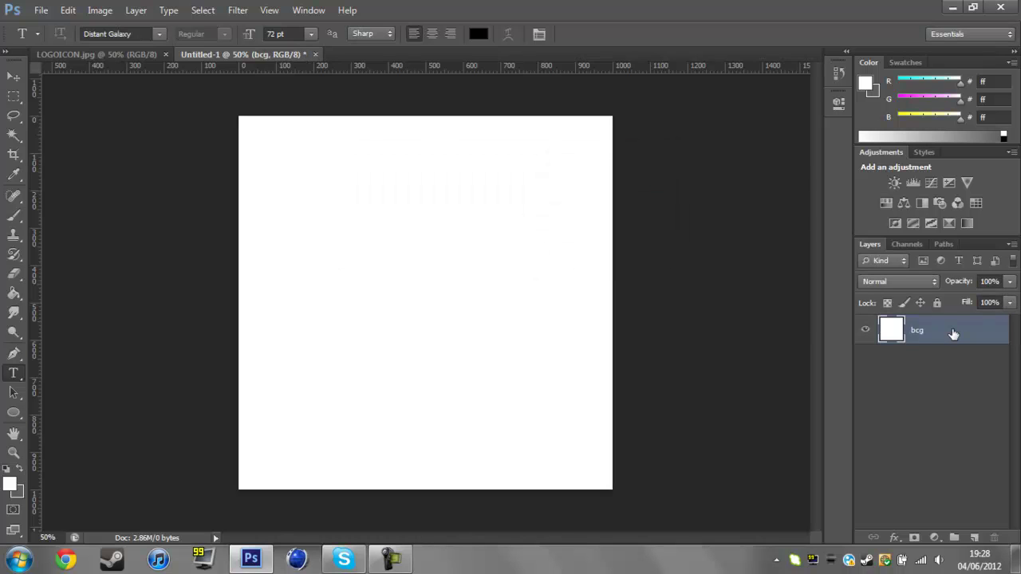
{"action": "left_click", "coordinate": [974, 539]}
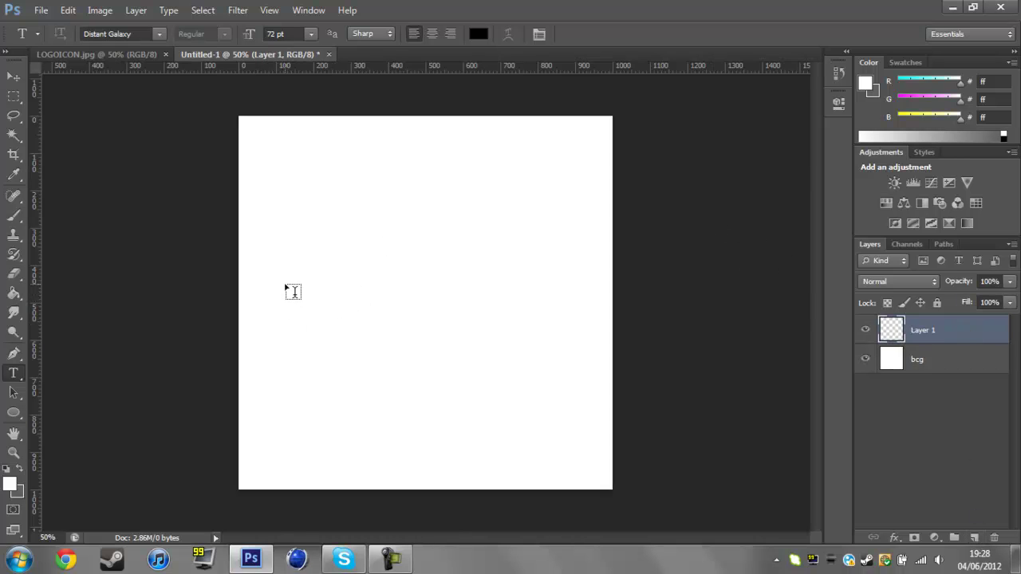
{"action": "left_click", "coordinate": [320, 303]}
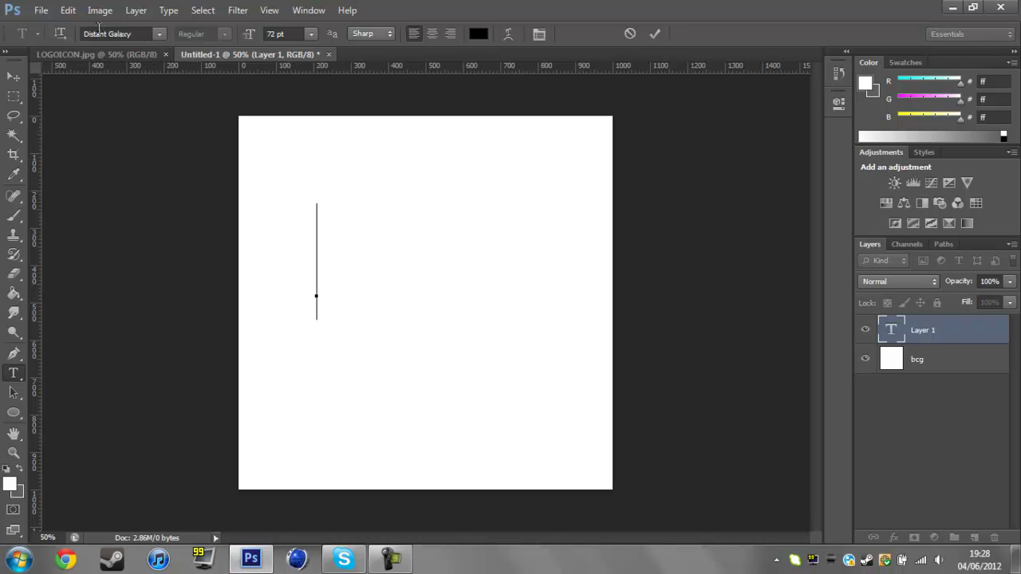
{"action": "left_click", "coordinate": [108, 54]}
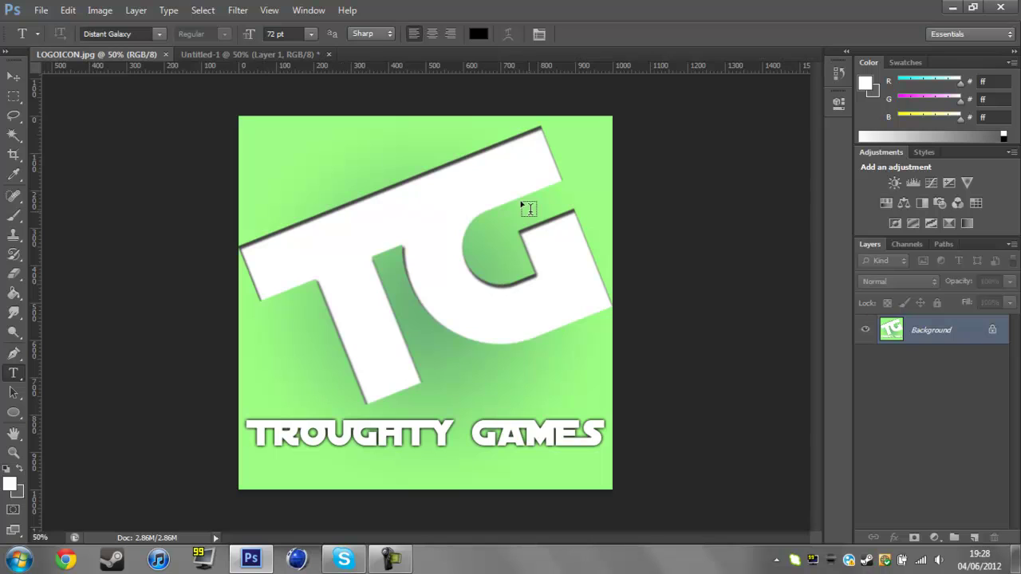
{"action": "left_click", "coordinate": [218, 53]}
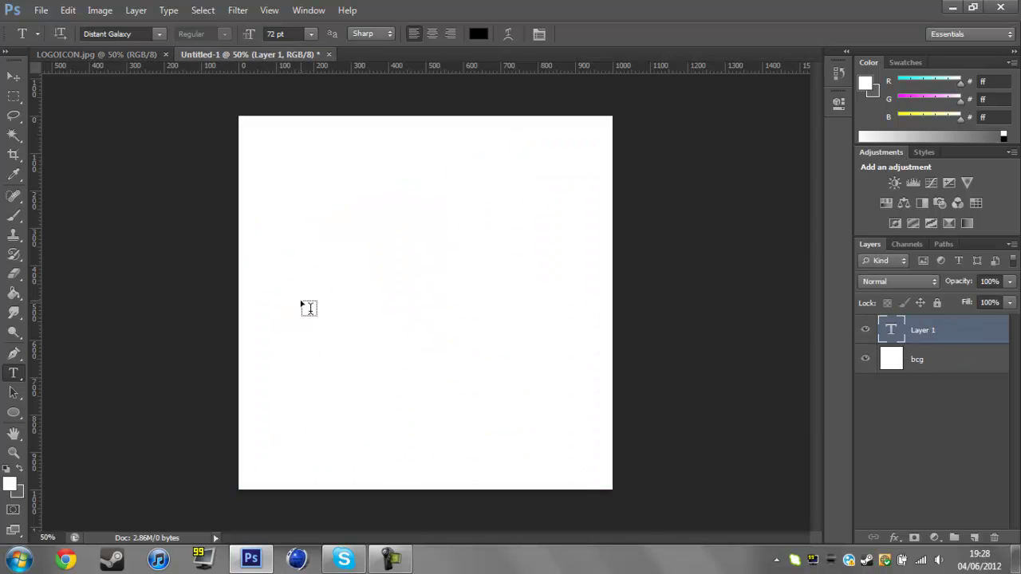
{"action": "left_click", "coordinate": [306, 301]}
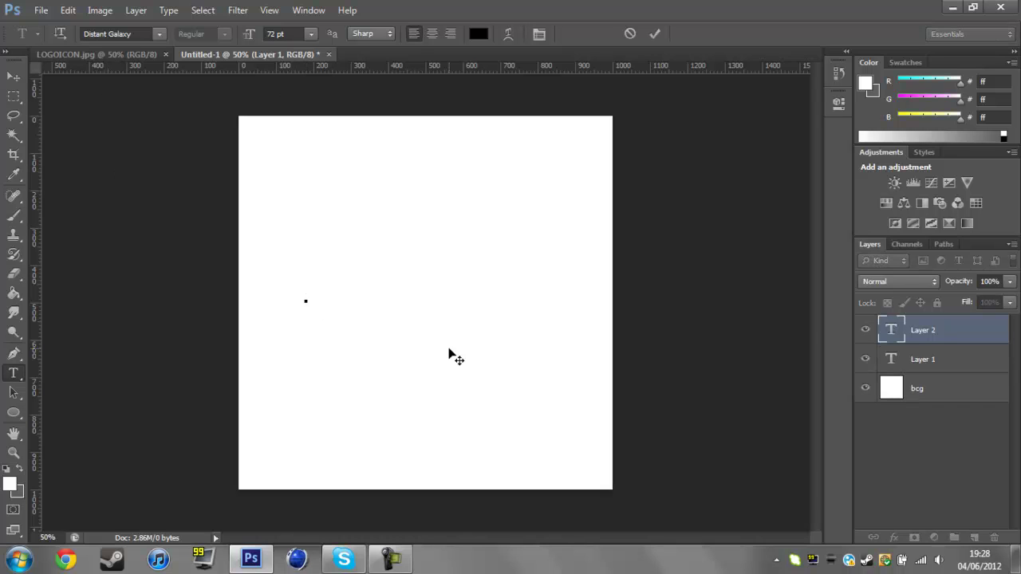
{"action": "left_click", "coordinate": [921, 363]}
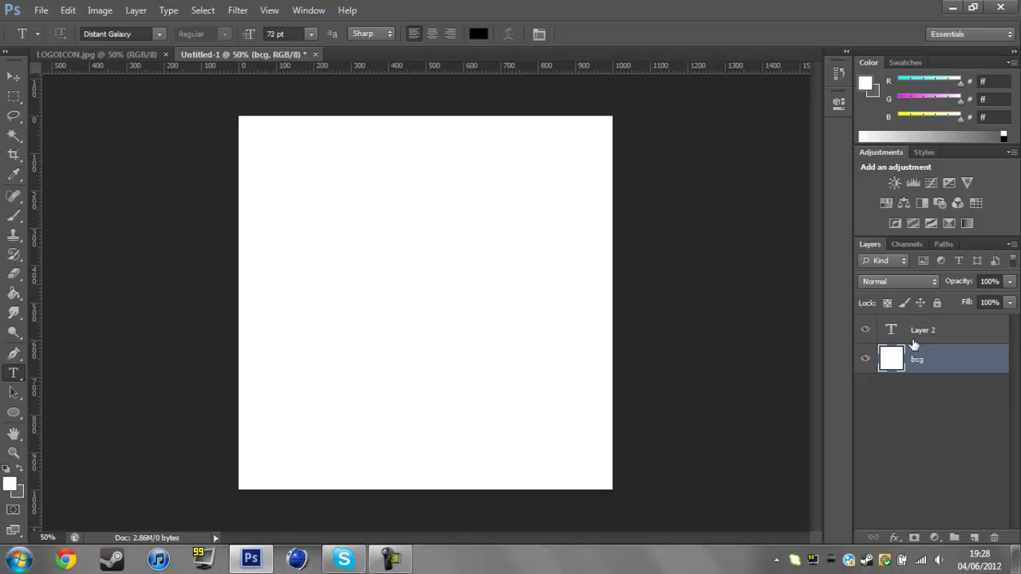
{"action": "left_click", "coordinate": [918, 331]}
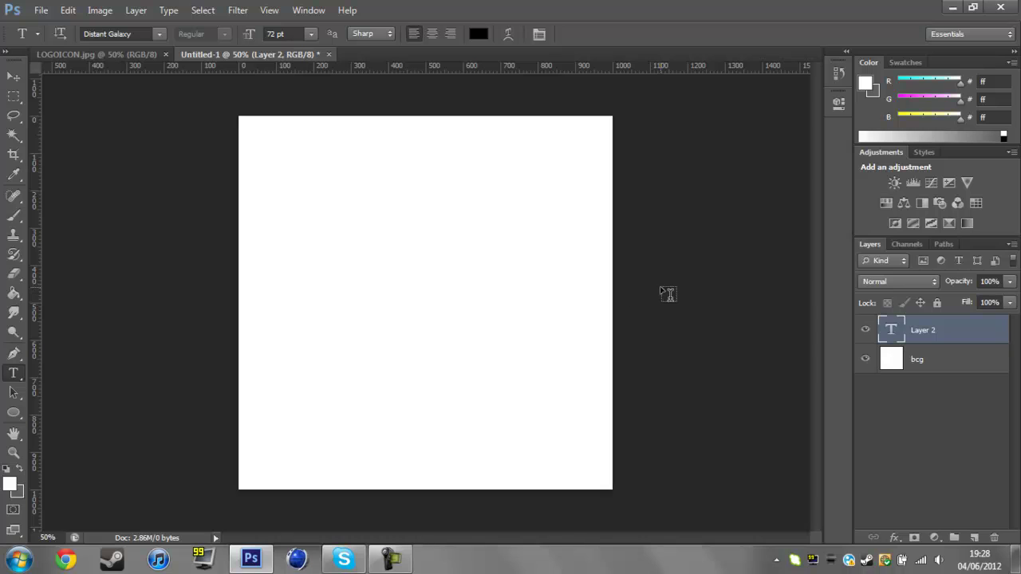
{"action": "key", "text": "Delete"}
- Add the text "TG" to the canvas in black Distant Galaxy at 72 pt
{"action": "left_click", "coordinate": [337, 285]}
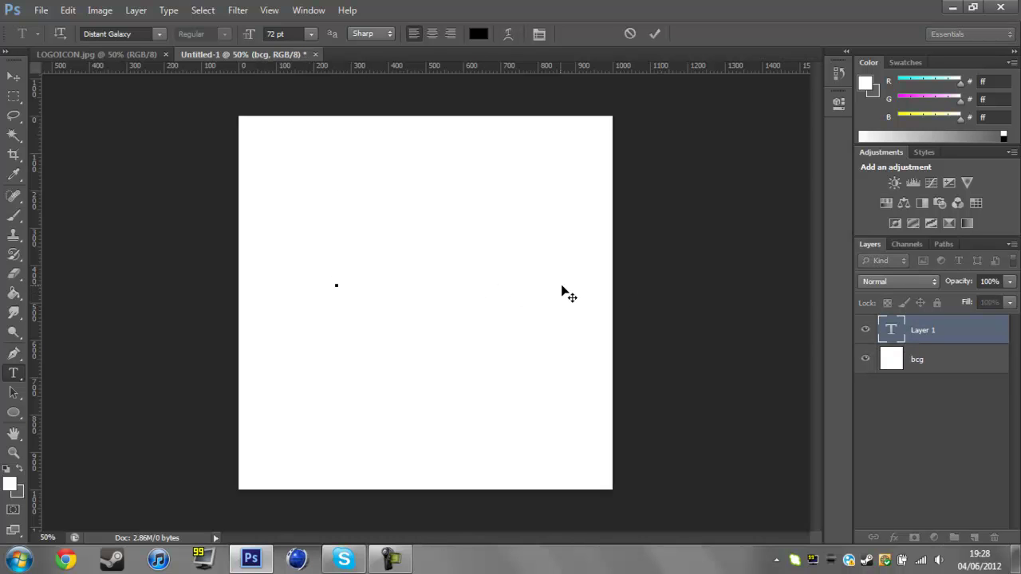
{"action": "type", "text": "TG"}
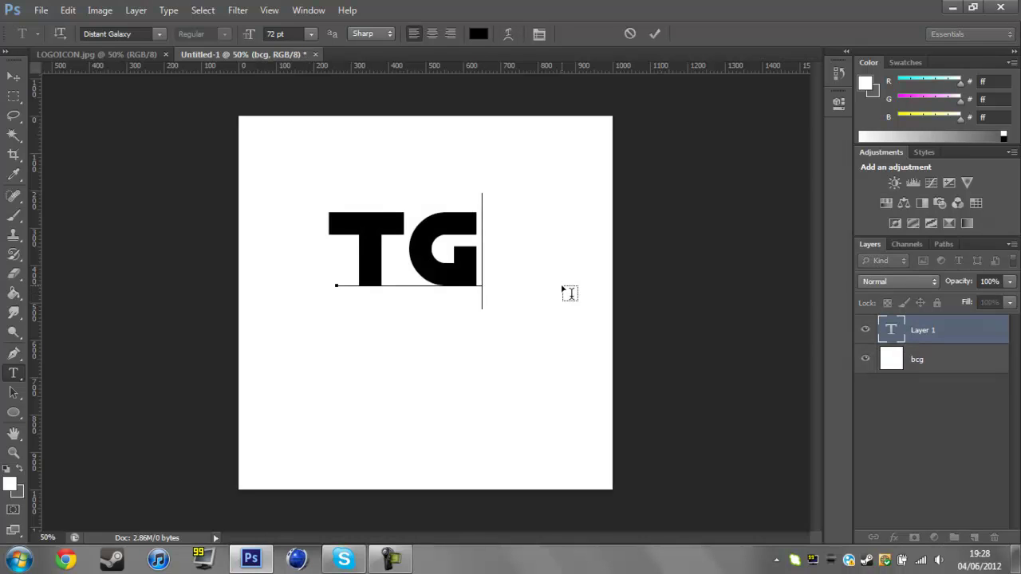
{"action": "left_click", "coordinate": [655, 34]}
- Scale the TG text up to about 159% and position it near the centre of the canvas
{"action": "left_click", "coordinate": [23, 75]}
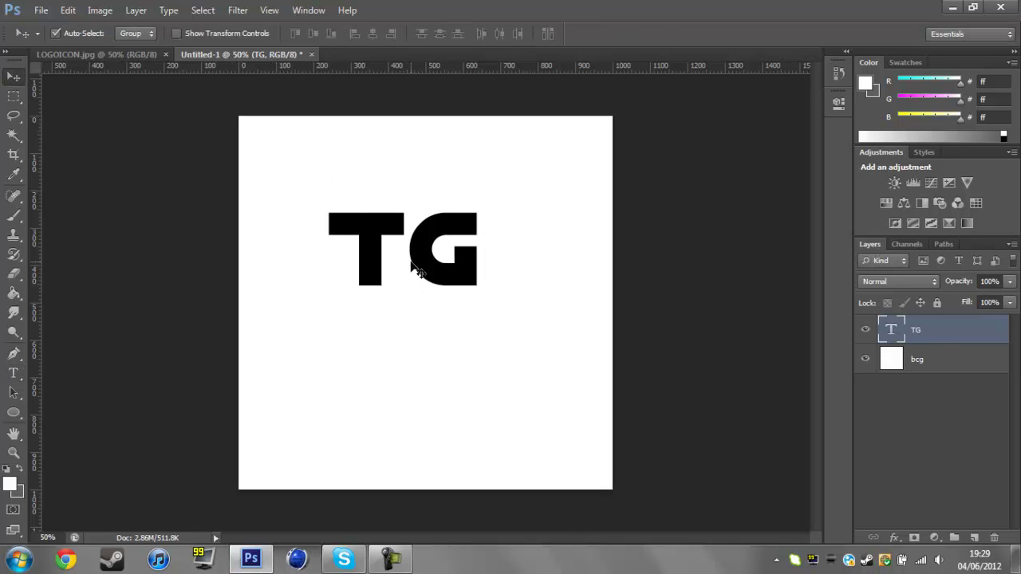
{"action": "left_click_drag", "start_coordinate": [415, 262], "coordinate": [420, 293]}
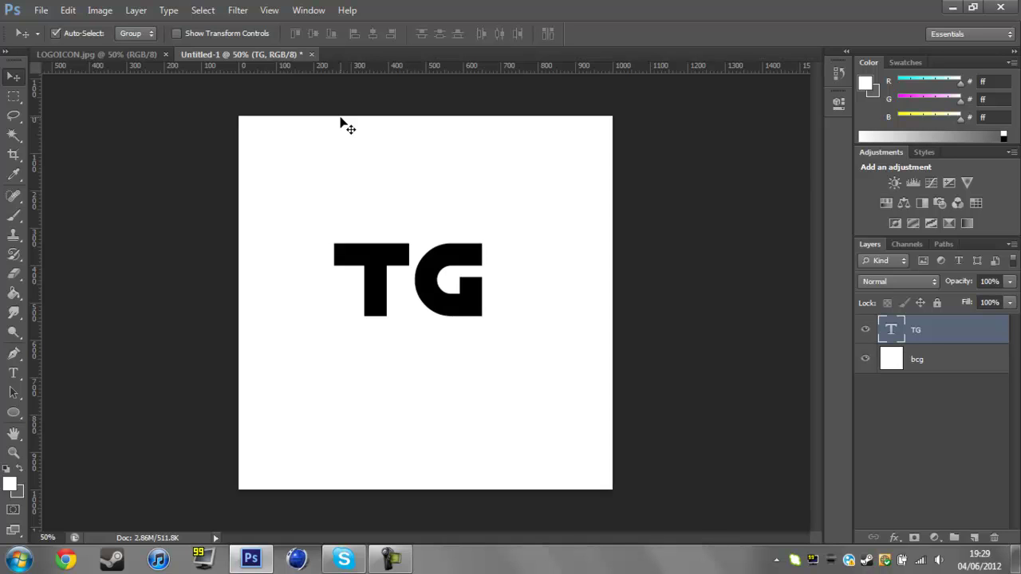
{"action": "left_click", "coordinate": [233, 34]}
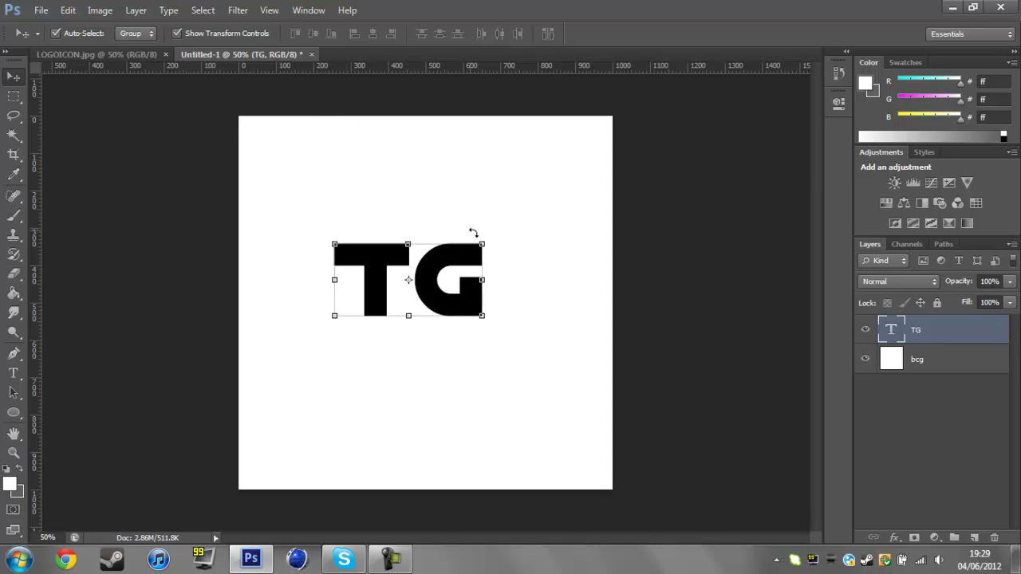
{"action": "left_click_drag", "start_coordinate": [491, 237], "coordinate": [578, 156]}
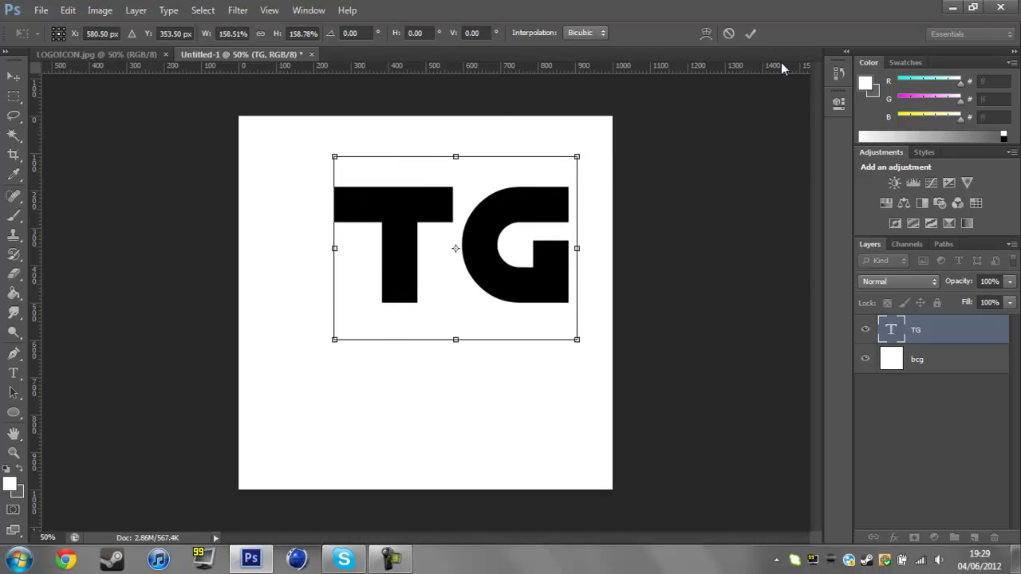
{"action": "left_click", "coordinate": [751, 32]}
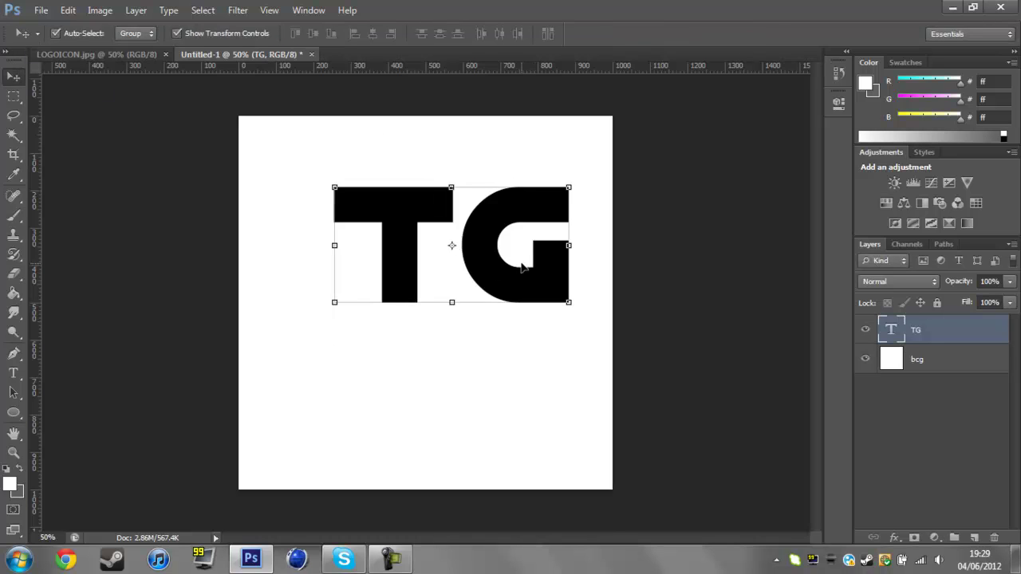
{"action": "left_click_drag", "start_coordinate": [522, 268], "coordinate": [493, 310]}
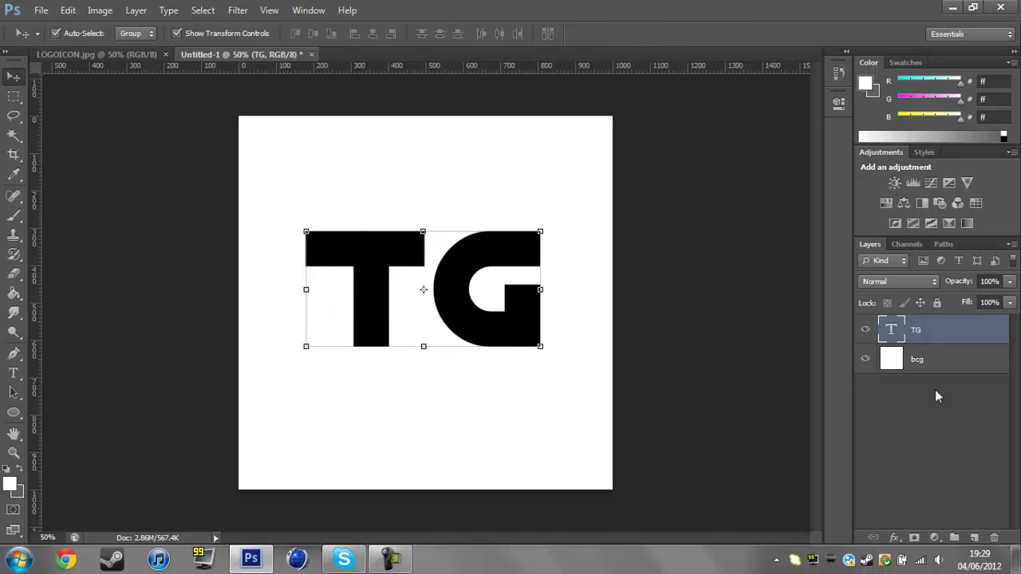
{"action": "left_click", "coordinate": [214, 34]}
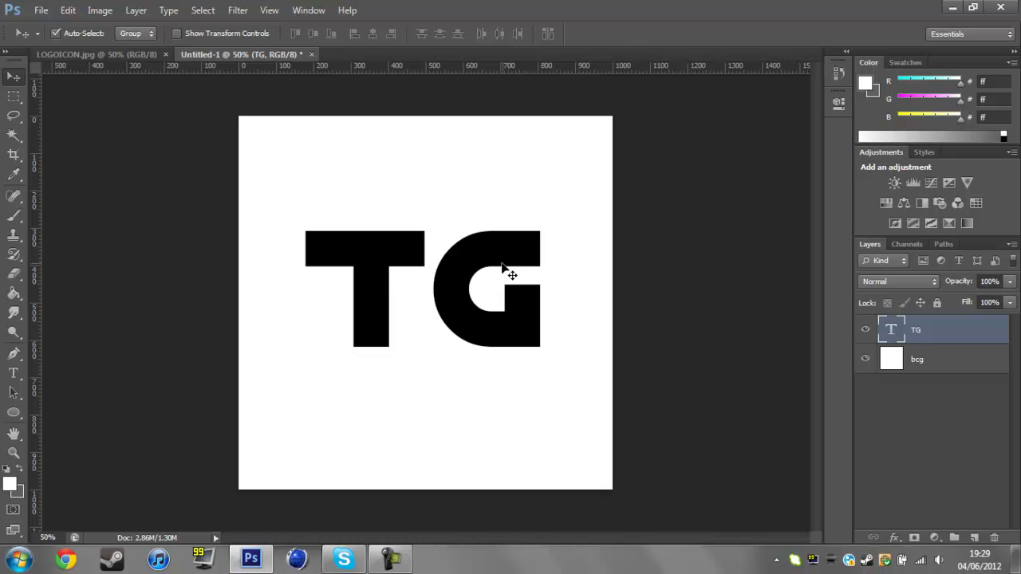
- Rasterize the TG text layer and shift the lettering slightly down
{"action": "right_click", "coordinate": [951, 328]}
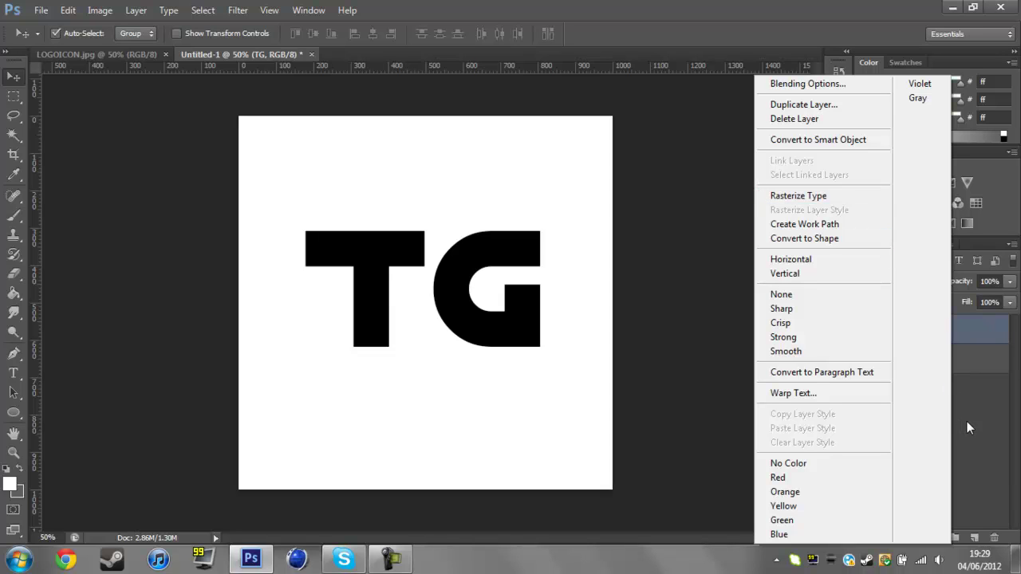
{"action": "left_click", "coordinate": [854, 196]}
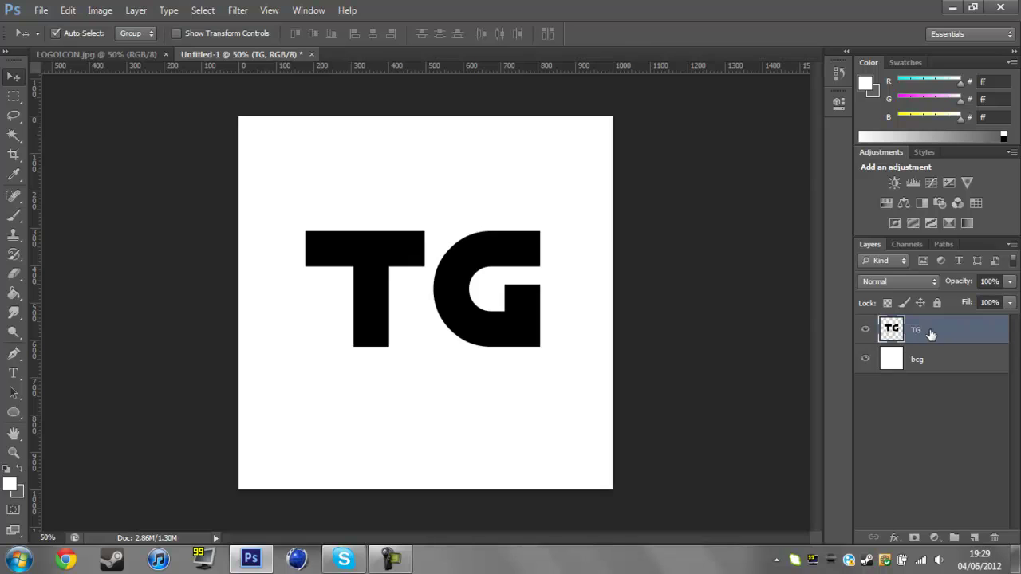
{"action": "key", "text": "slash"}
{"action": "key", "text": "slash"}
{"action": "left_click_drag", "start_coordinate": [479, 375], "coordinate": [453, 309]}
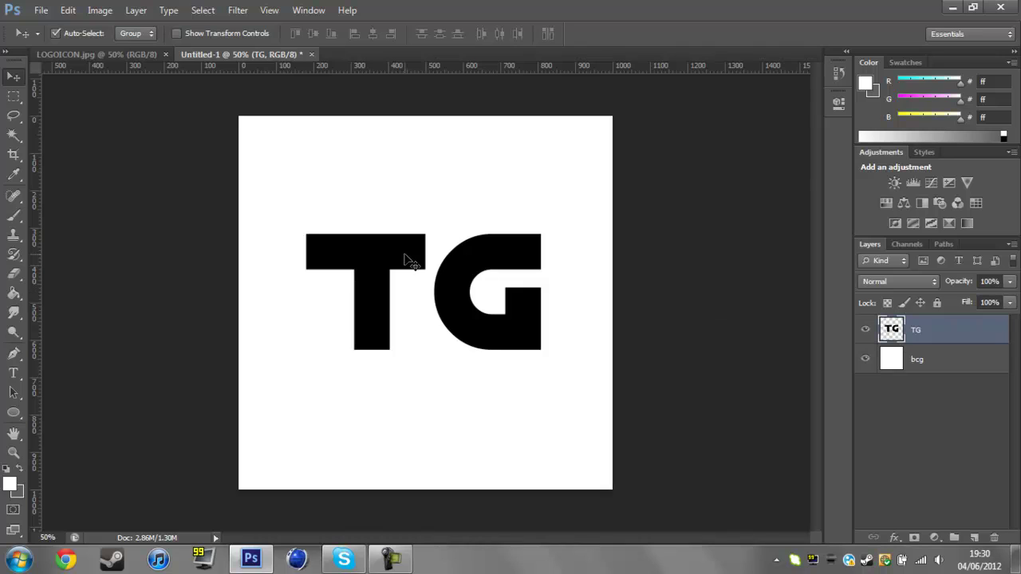
- Select a strip about 54 × 138 px across the right end of the T's crossbar and copy it to a new layer
{"action": "left_click", "coordinate": [13, 97]}
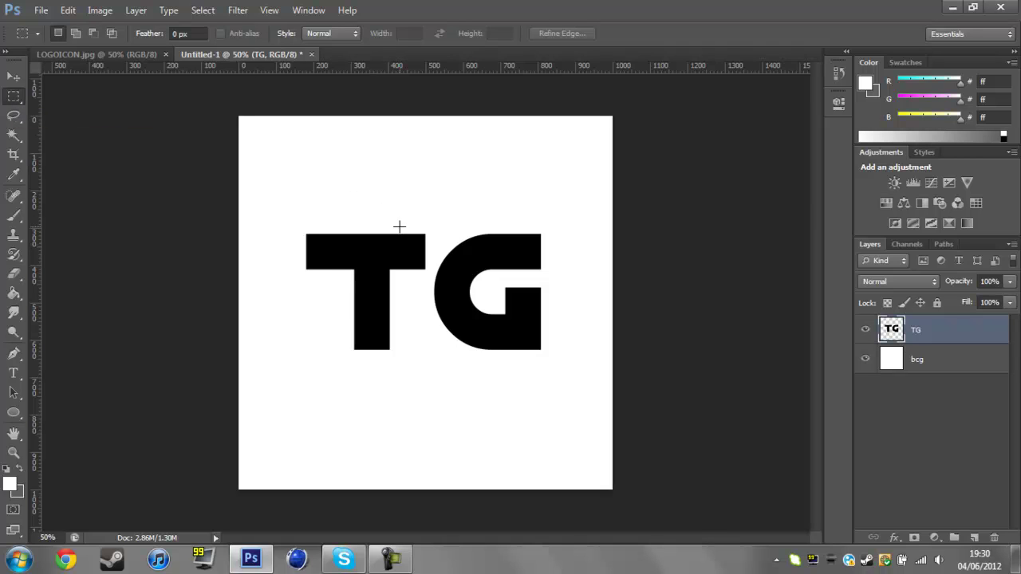
{"action": "left_click_drag", "start_coordinate": [399, 226], "coordinate": [417, 276]}
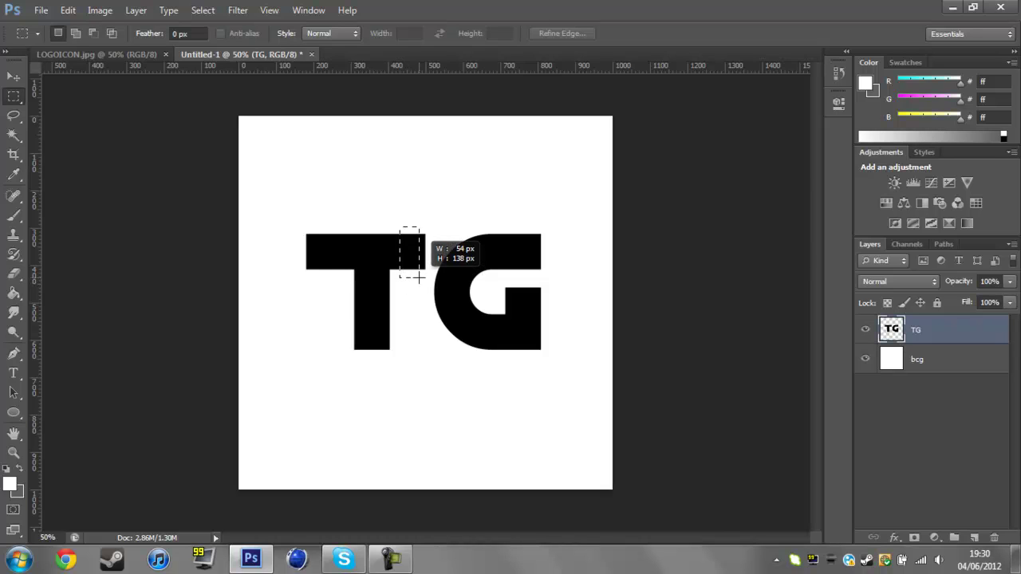
{"action": "left_click_drag", "start_coordinate": [418, 277], "coordinate": [418, 276]}
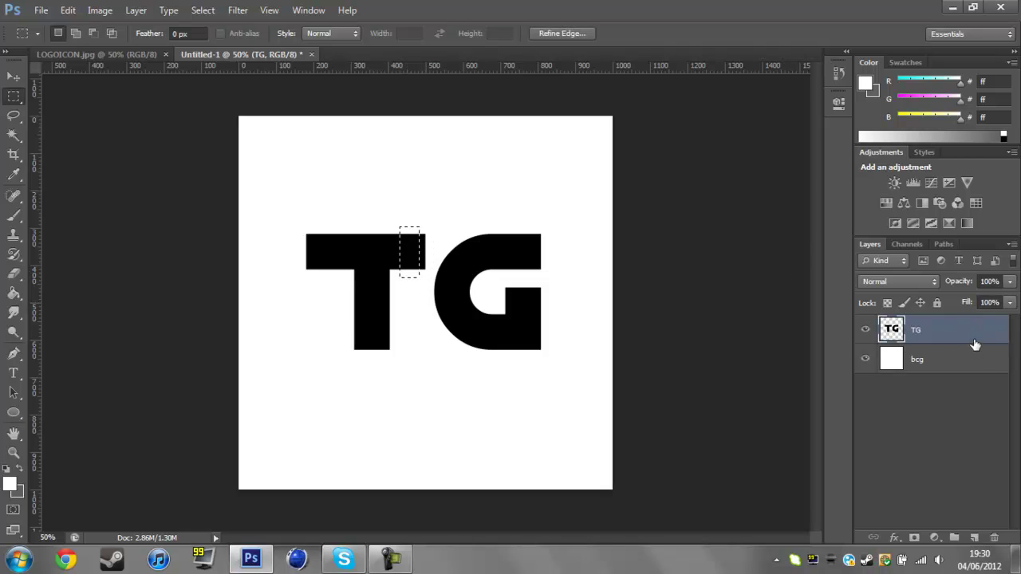
{"action": "right_click", "coordinate": [414, 263]}
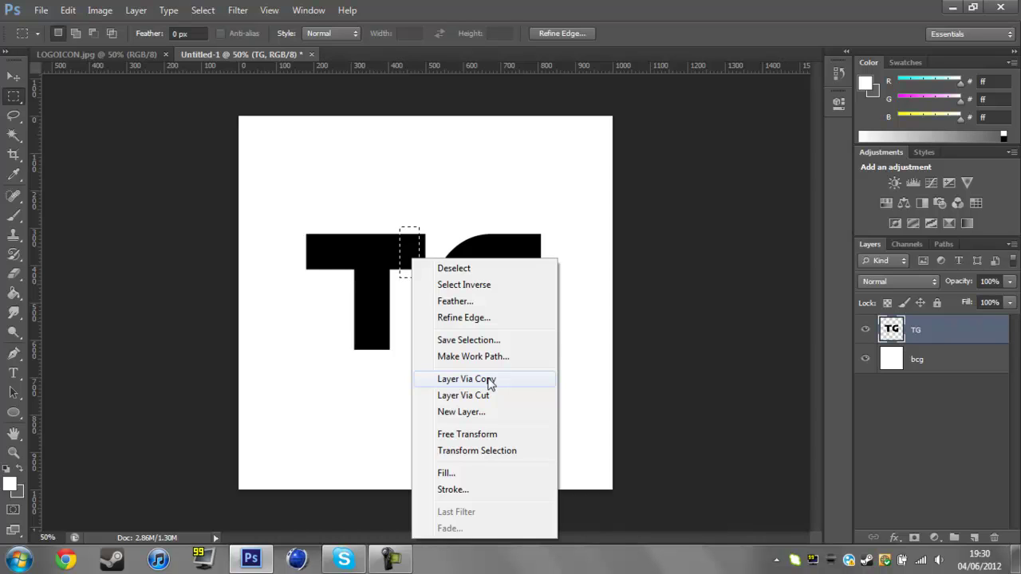
{"action": "left_click", "coordinate": [490, 380]}
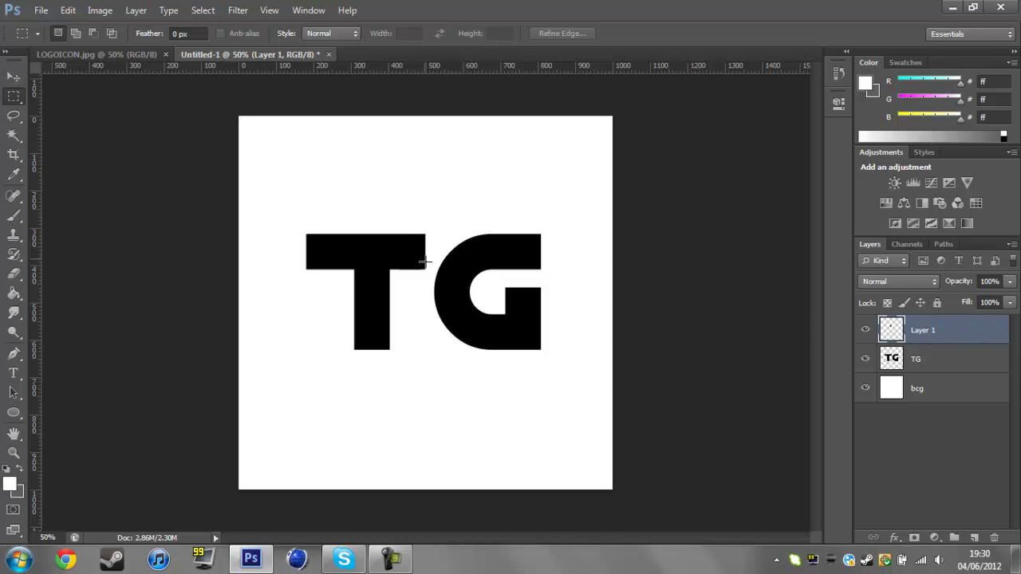
- Stretch the copied crossbar strip horizontally to about 702% so it reaches the right edge of the G
{"action": "left_click", "coordinate": [15, 76]}
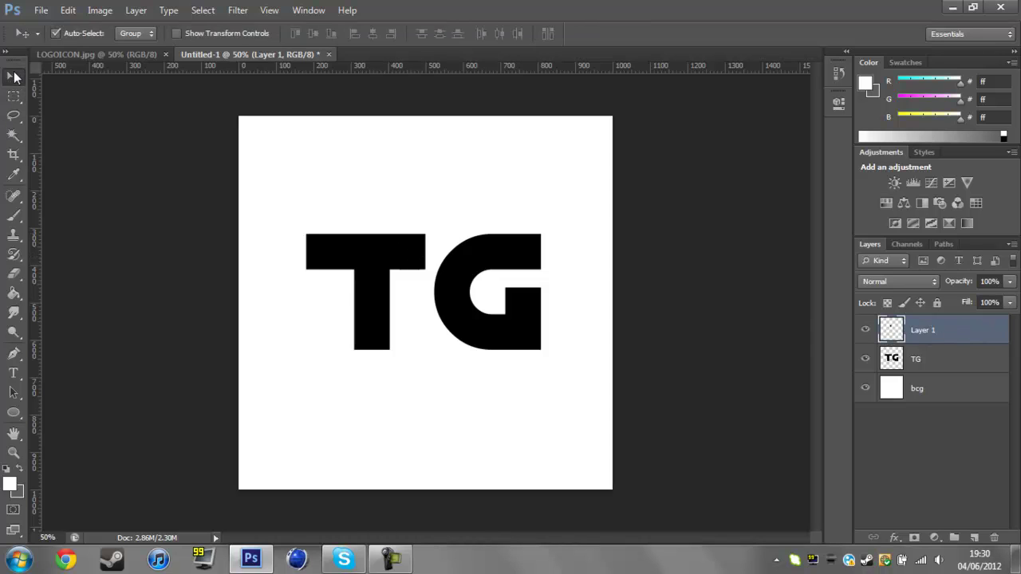
{"action": "left_click", "coordinate": [182, 32]}
{"action": "left_click_drag", "start_coordinate": [421, 253], "coordinate": [542, 253]}
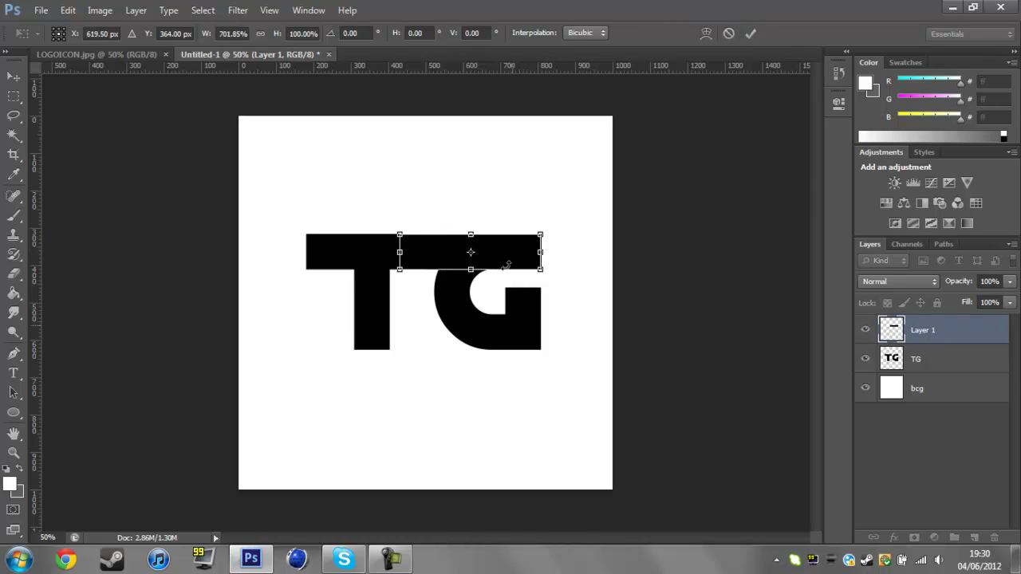
{"action": "left_click", "coordinate": [751, 34]}
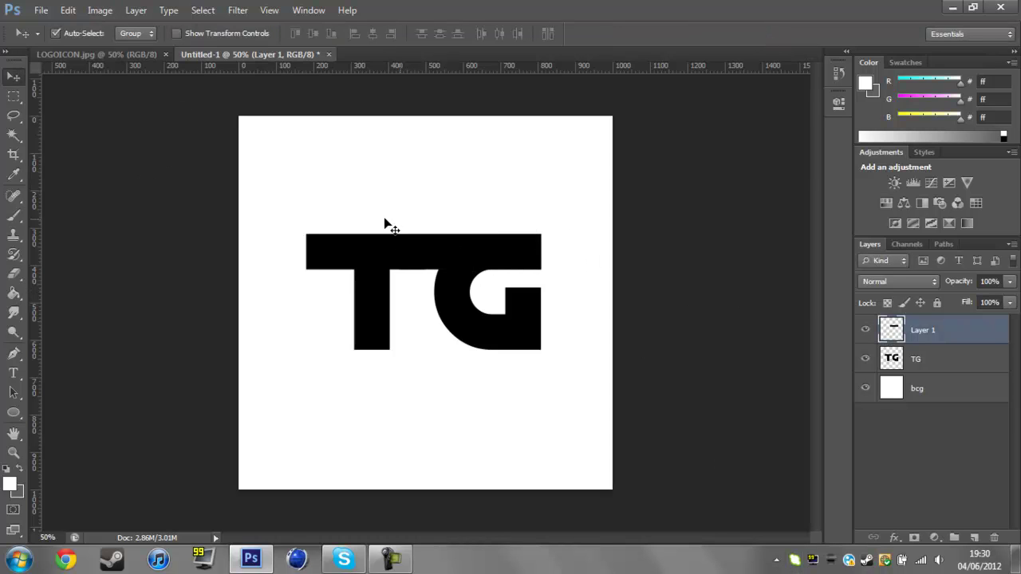
- Check the joined letters against the LOGOICON.jpg reference and merge the crossbar strip layer down into the TG layer
{"action": "left_click", "coordinate": [119, 55]}
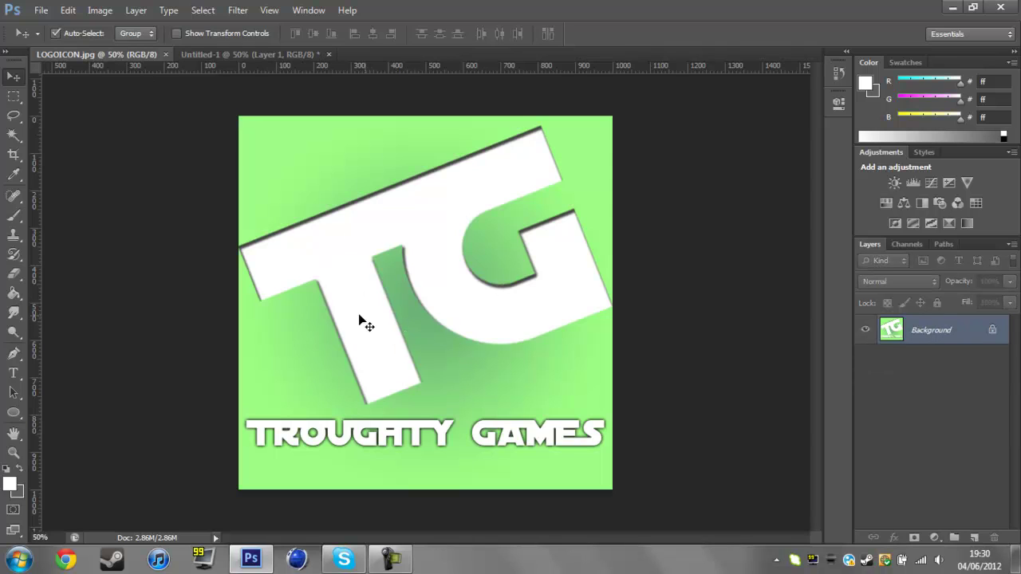
{"action": "left_click", "coordinate": [267, 56]}
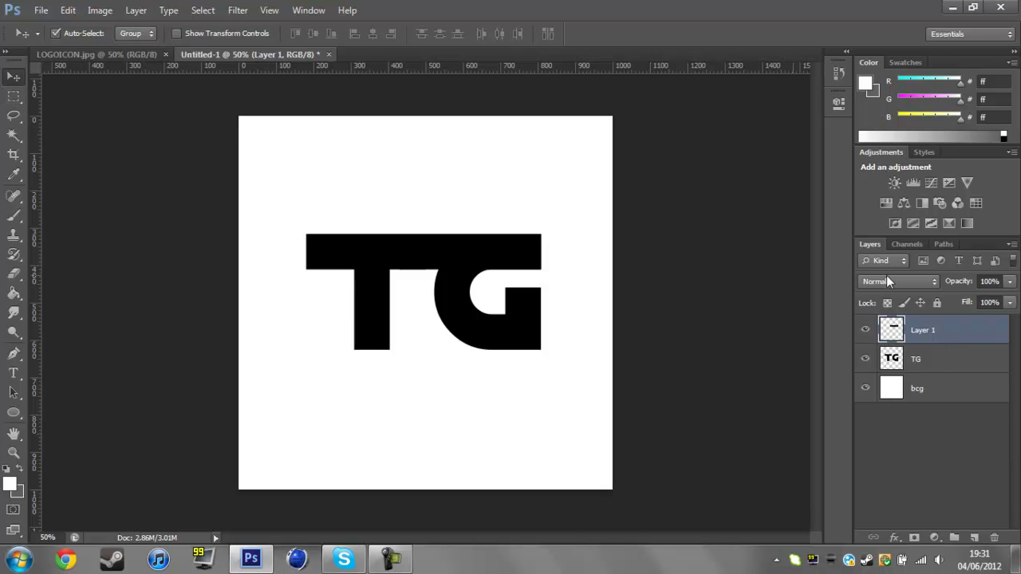
{"action": "left_click", "coordinate": [962, 408]}
{"action": "left_click", "coordinate": [951, 334]}
{"action": "key", "text": "ctrl+e"}
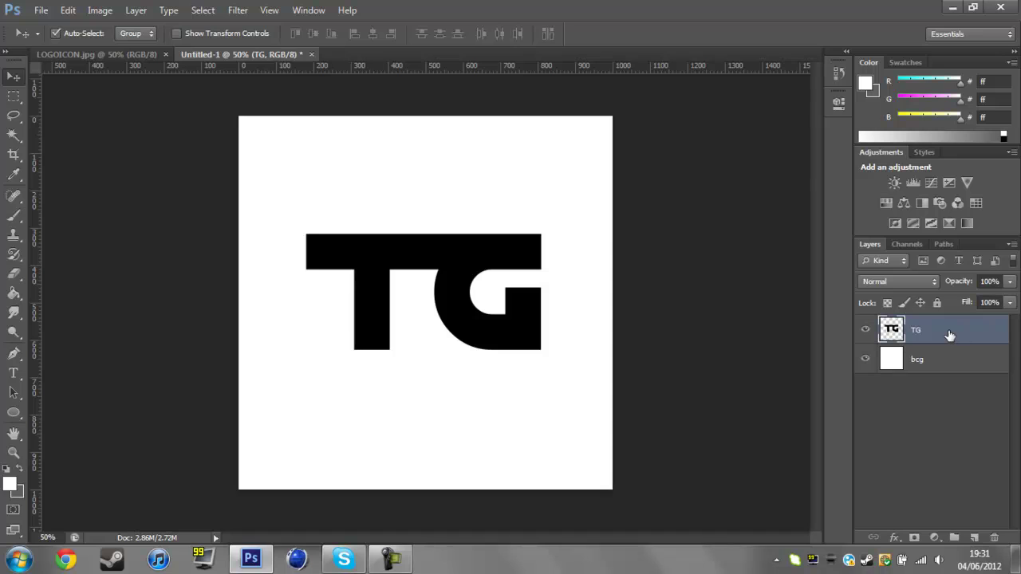
- Nudge the lettering slightly down and left, then select the whole T and cut it to its own layer
{"action": "mouse_move", "coordinate": [458, 285]}
{"action": "left_mouse_down"}
{"action": "mouse_move", "coordinate": [486, 233]}
{"action": "mouse_move", "coordinate": [421, 296]}
{"action": "mouse_move", "coordinate": [439, 287]}
{"action": "mouse_move", "coordinate": [447, 298]}
{"action": "left_mouse_up"}
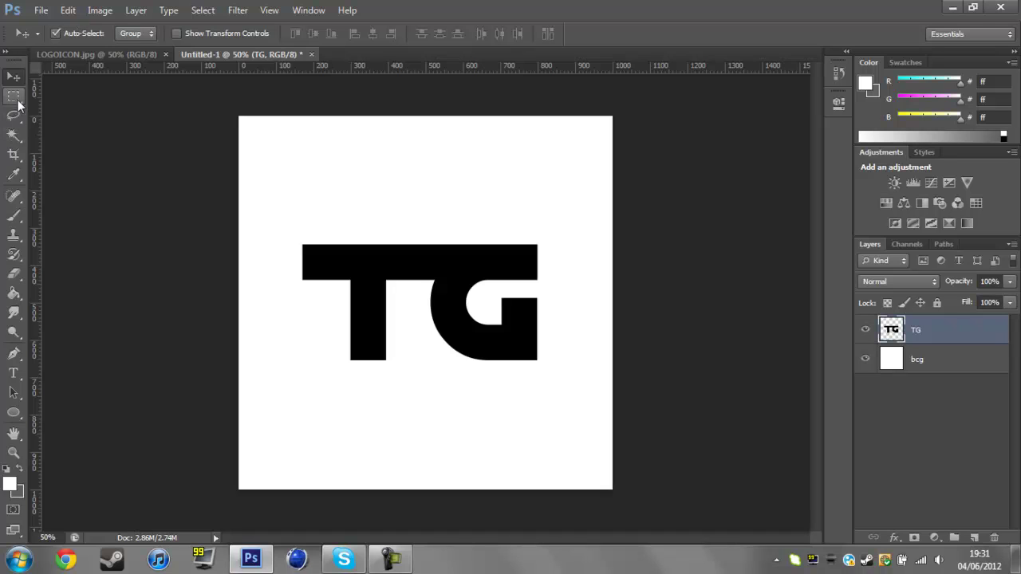
{"action": "left_click", "coordinate": [14, 96]}
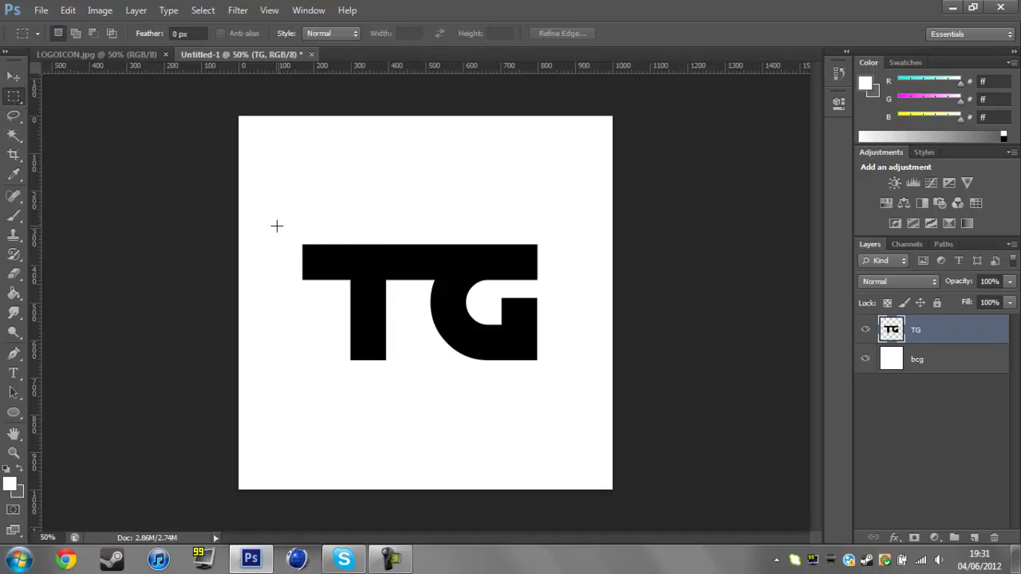
{"action": "left_click_drag", "start_coordinate": [276, 227], "coordinate": [415, 373]}
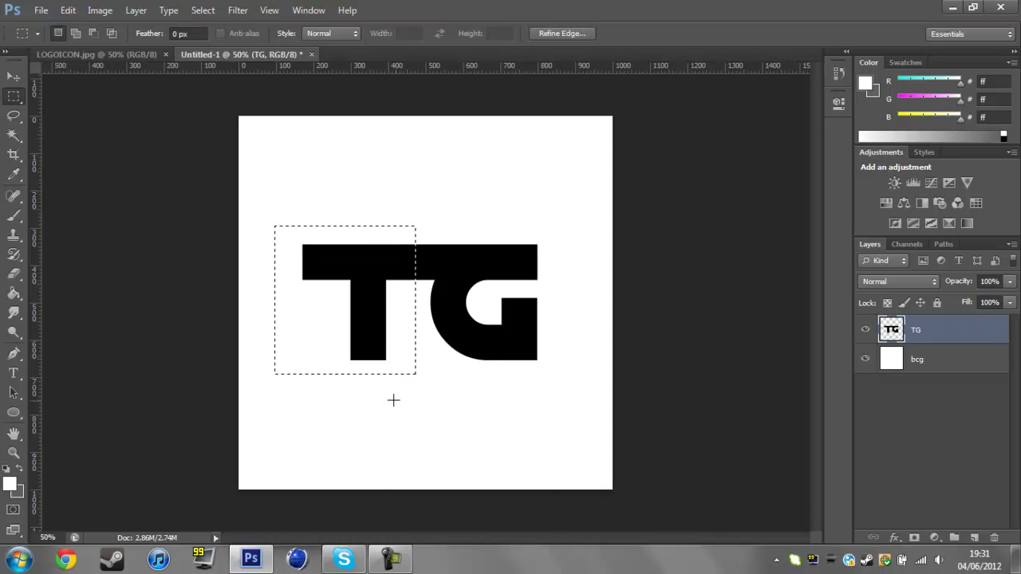
{"action": "right_click", "coordinate": [375, 321]}
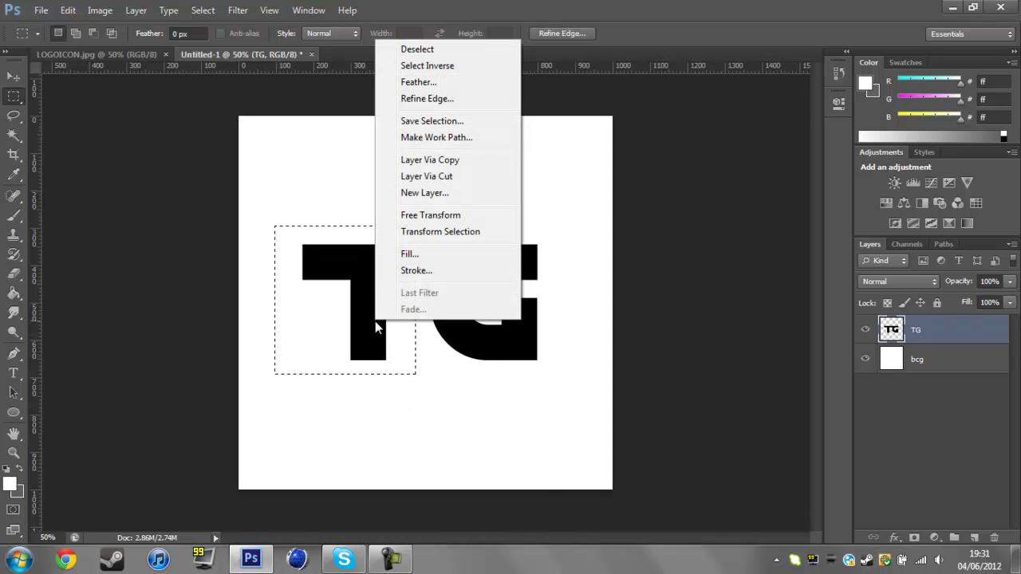
{"action": "left_click", "coordinate": [452, 183]}
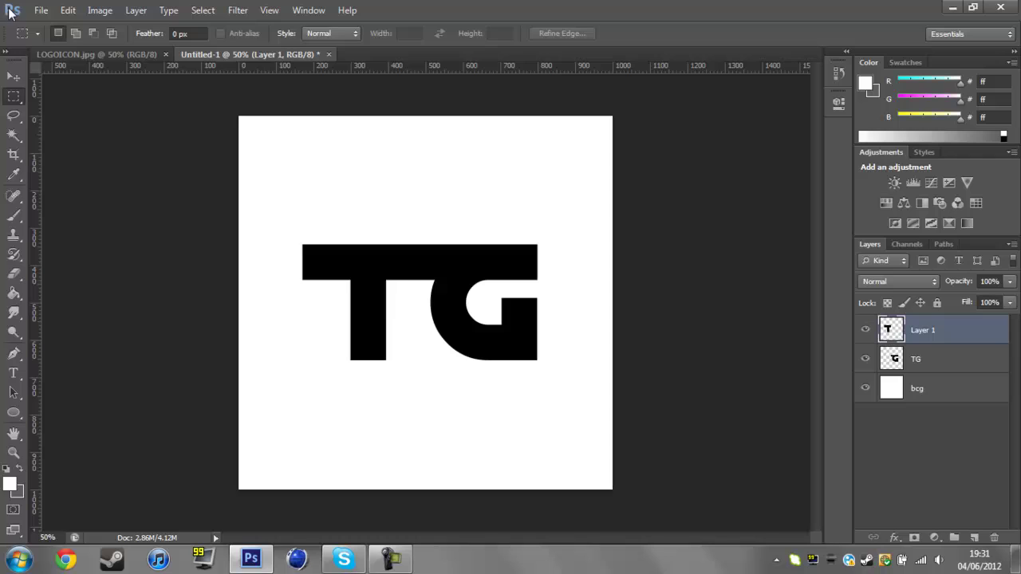
- Move the T horizontally towards the G so their crossbars overlap and only a narrow gap separates the T's stem from the G
{"action": "left_click", "coordinate": [13, 76]}
{"action": "left_click_drag", "start_coordinate": [361, 318], "coordinate": [363, 288]}
{"action": "left_click", "coordinate": [942, 353]}
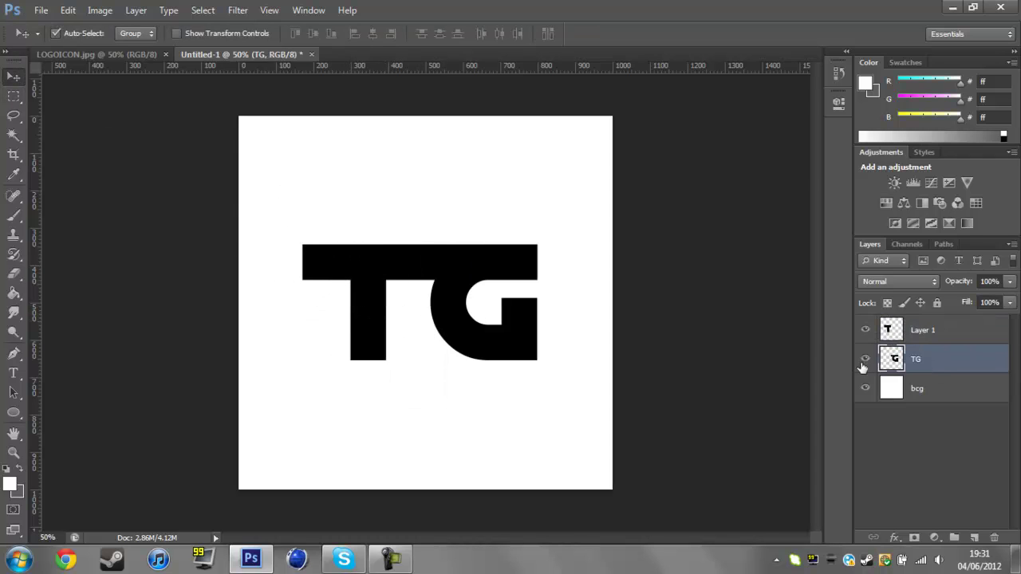
{"action": "left_click_drag", "start_coordinate": [519, 343], "coordinate": [517, 343]}
{"action": "left_click", "coordinate": [961, 339]}
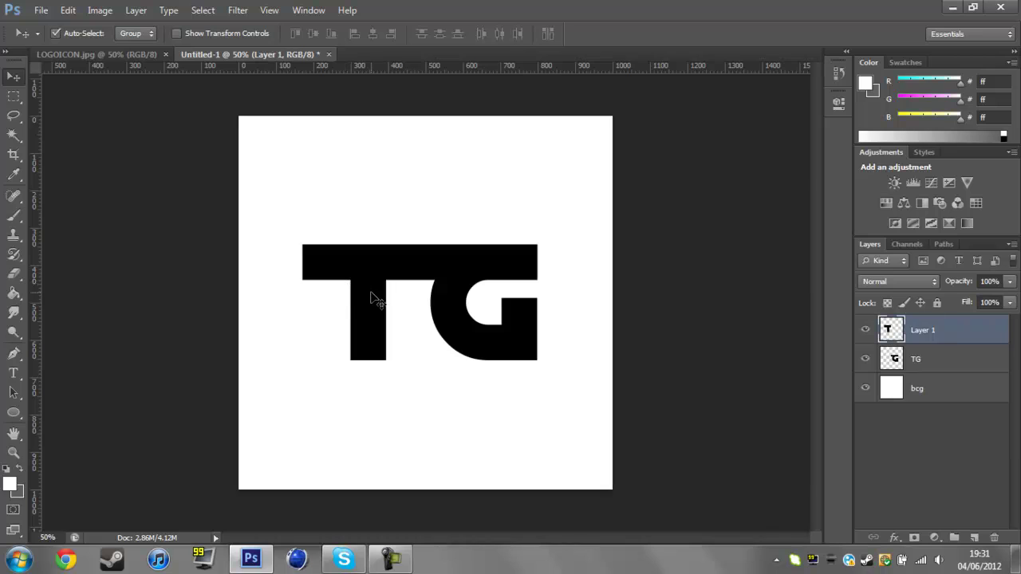
{"action": "left_click_drag", "start_coordinate": [371, 293], "coordinate": [404, 296]}
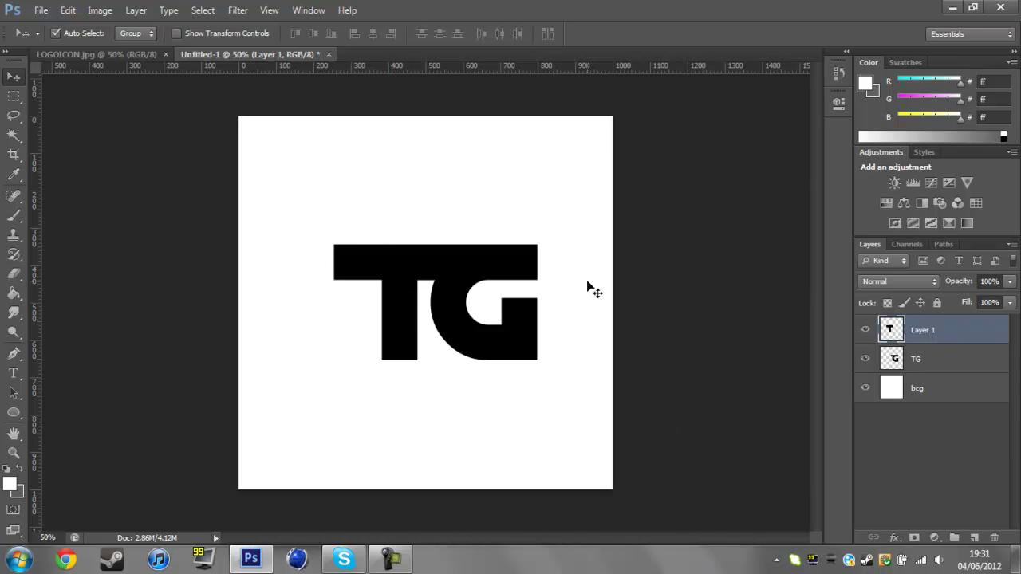
{"action": "left_click_drag", "start_coordinate": [392, 332], "coordinate": [315, 333]}
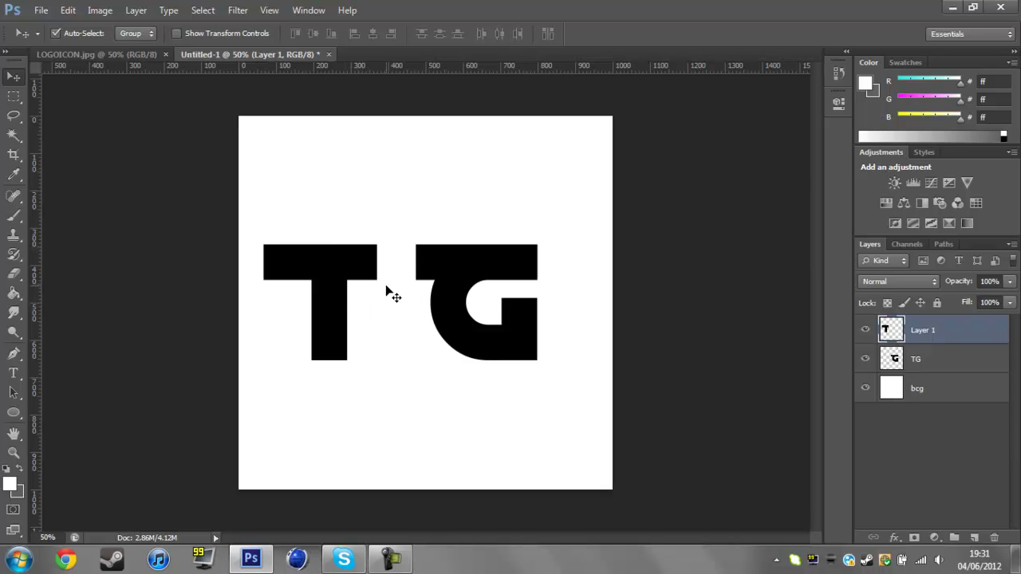
{"action": "left_click_drag", "start_coordinate": [328, 337], "coordinate": [402, 340]}
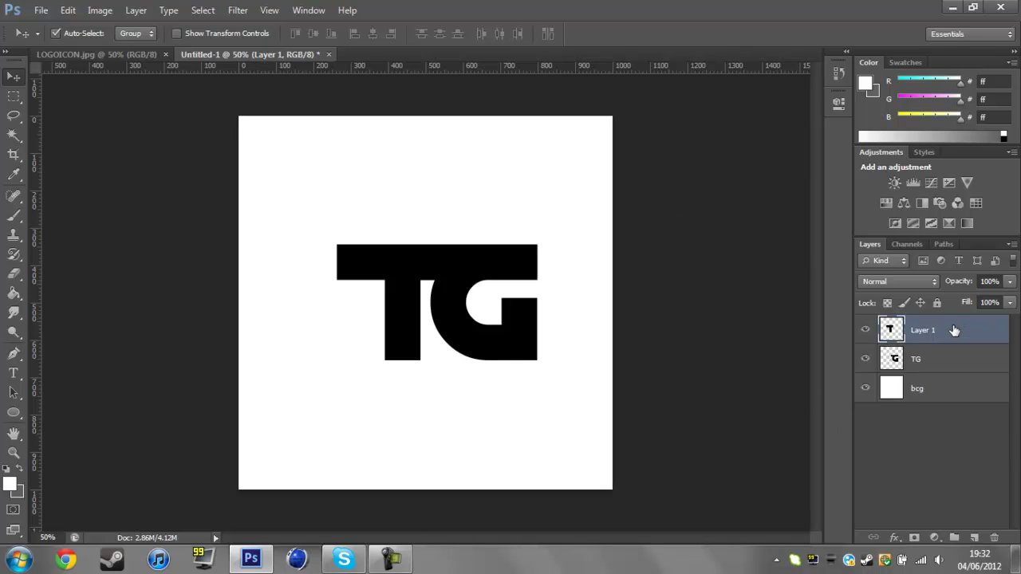
- Merge the T layer down into the TG layer and move the joined lettering near the canvas centre
{"action": "key", "text": "ctrl+e"}
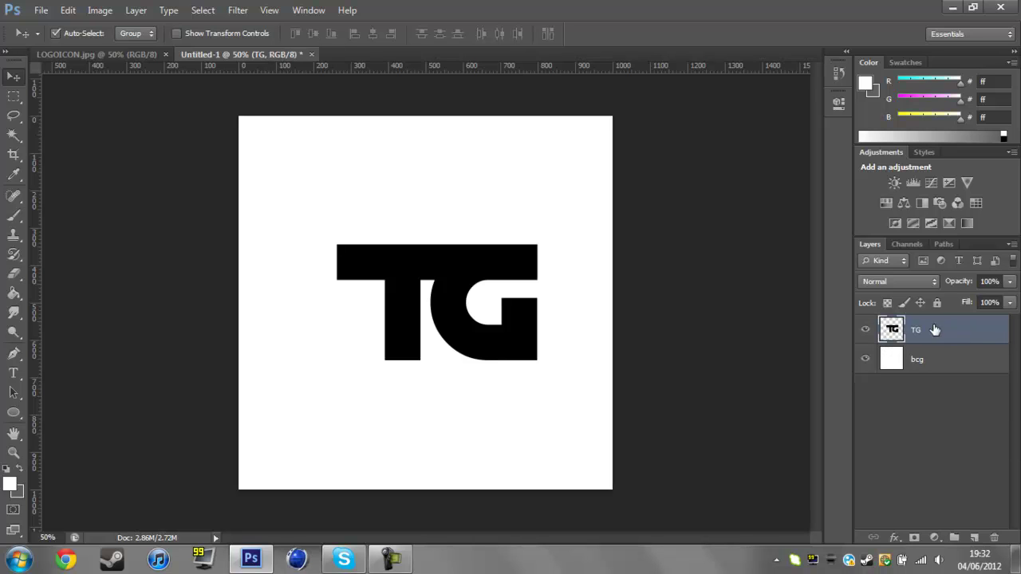
{"action": "left_click_drag", "start_coordinate": [505, 338], "coordinate": [471, 336]}
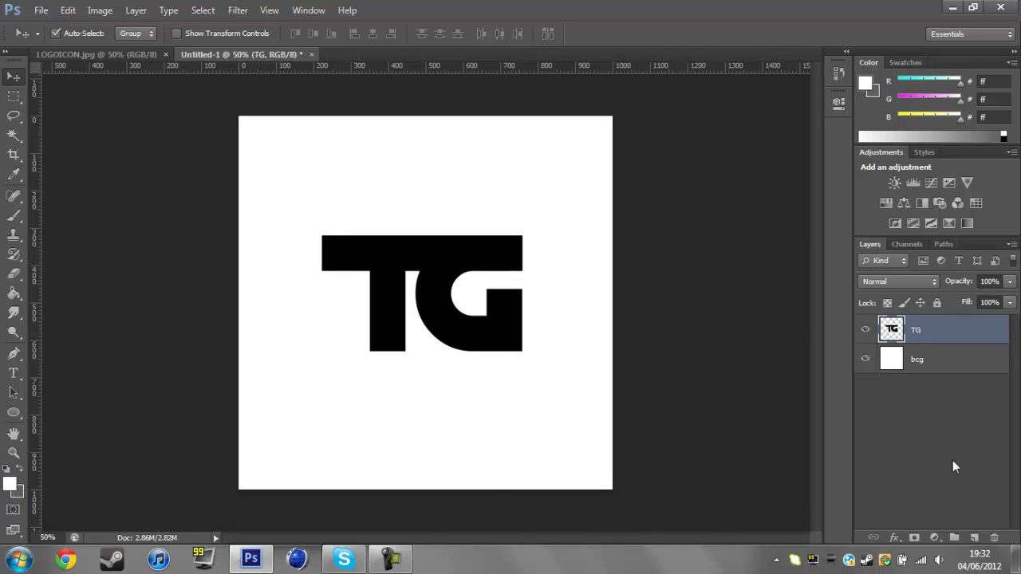
{"action": "left_click", "coordinate": [962, 418]}
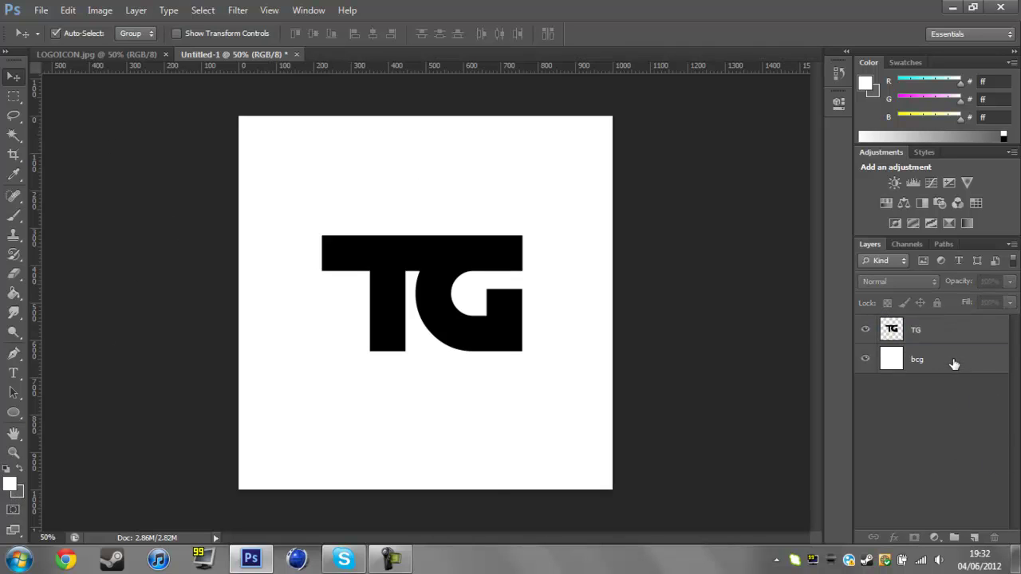
- Add a Gradient Overlay to the bcg layer and open its gradient for editing
{"action": "double_click", "coordinate": [954, 364]}
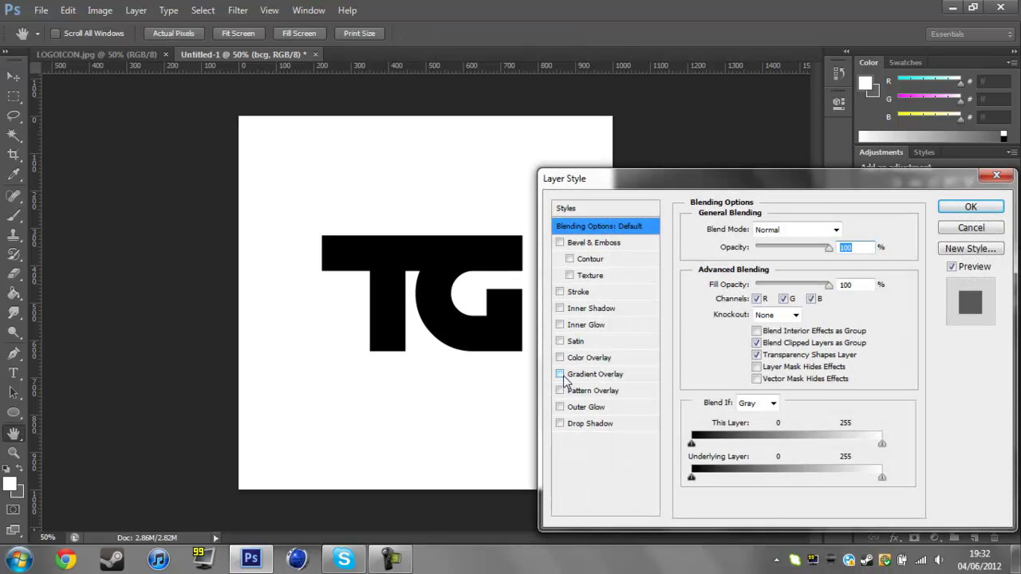
{"action": "left_click", "coordinate": [561, 375]}
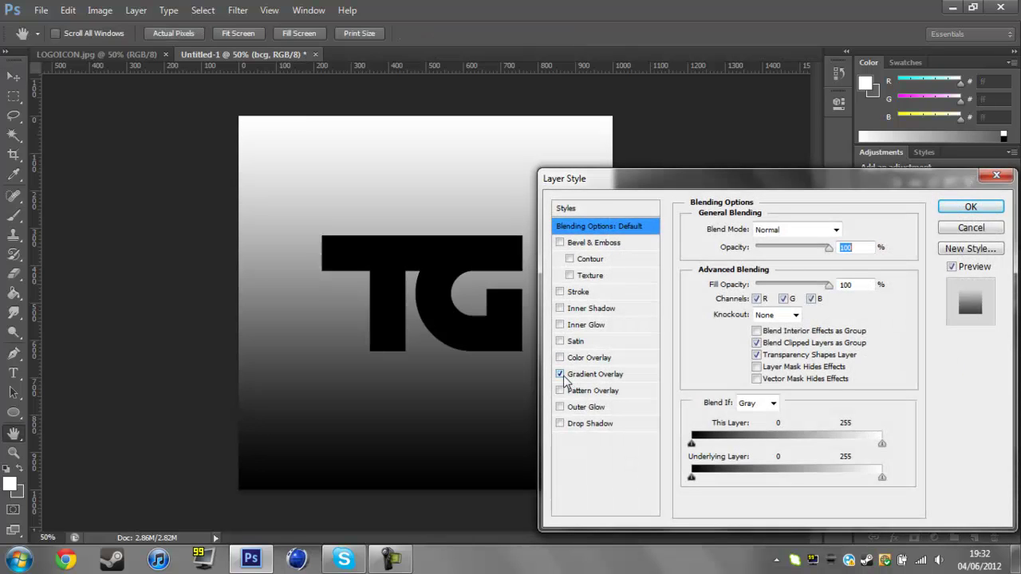
{"action": "left_click", "coordinate": [606, 374]}
{"action": "left_click", "coordinate": [799, 272]}
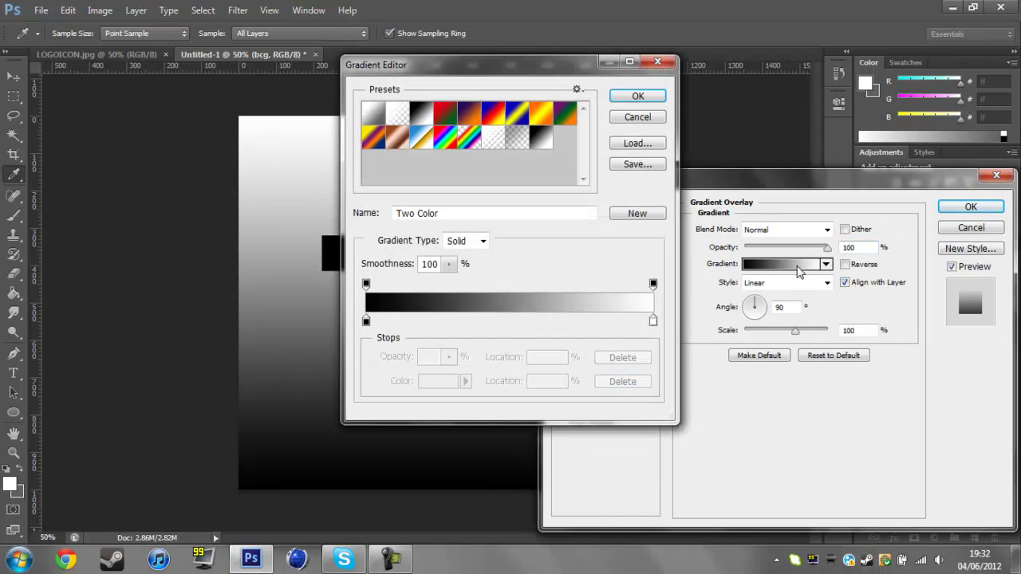
{"action": "left_click_drag", "start_coordinate": [463, 74], "coordinate": [682, 69]}
- Set the gradient's black starting stop to bright blue 0084ff and apply the gradient
{"action": "left_click", "coordinate": [587, 318]}
{"action": "double_click", "coordinate": [586, 317]}
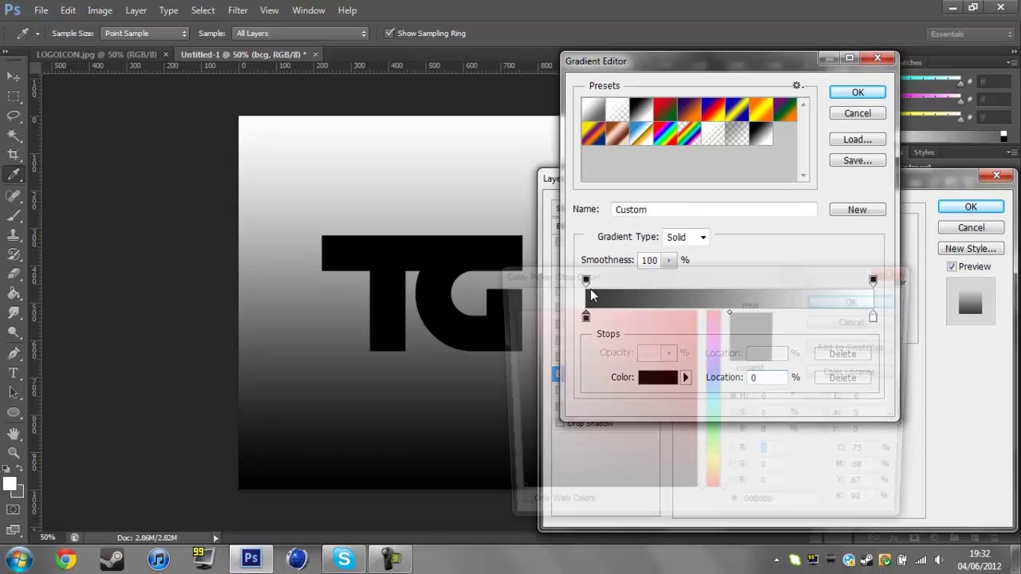
{"action": "left_click", "coordinate": [714, 389]}
{"action": "left_click_drag", "start_coordinate": [686, 351], "coordinate": [696, 308]}
{"action": "left_click", "coordinate": [895, 305]}
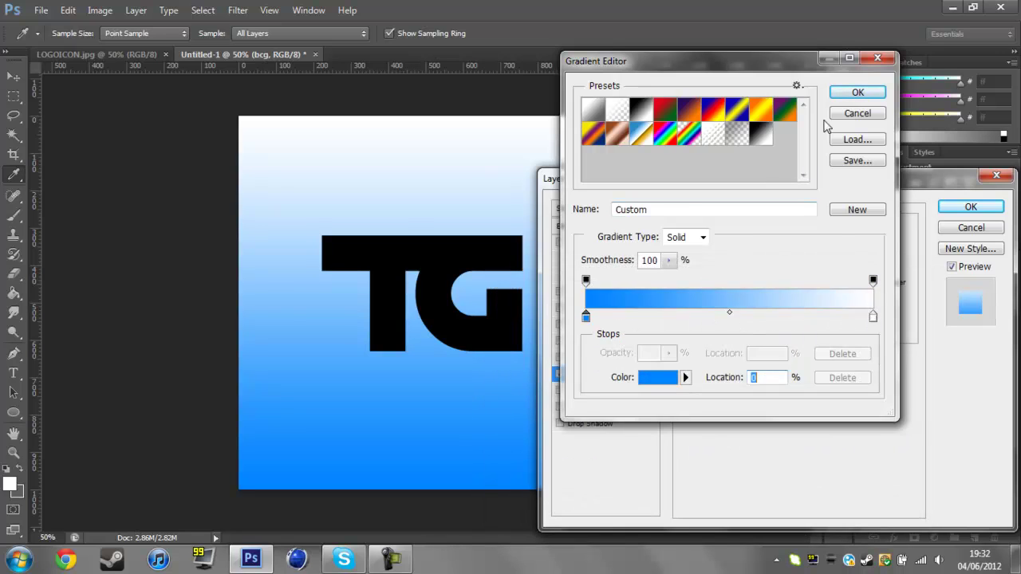
{"action": "left_click", "coordinate": [855, 92]}
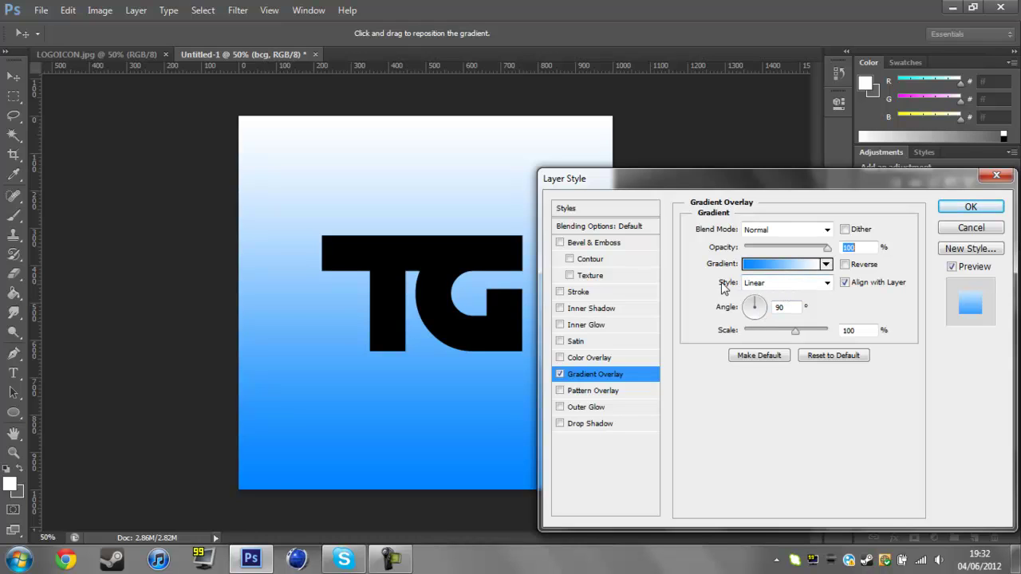
- Change the background gradient's style to Radial and set its starting colour stop to white (ffffff)
{"action": "left_click", "coordinate": [786, 284]}
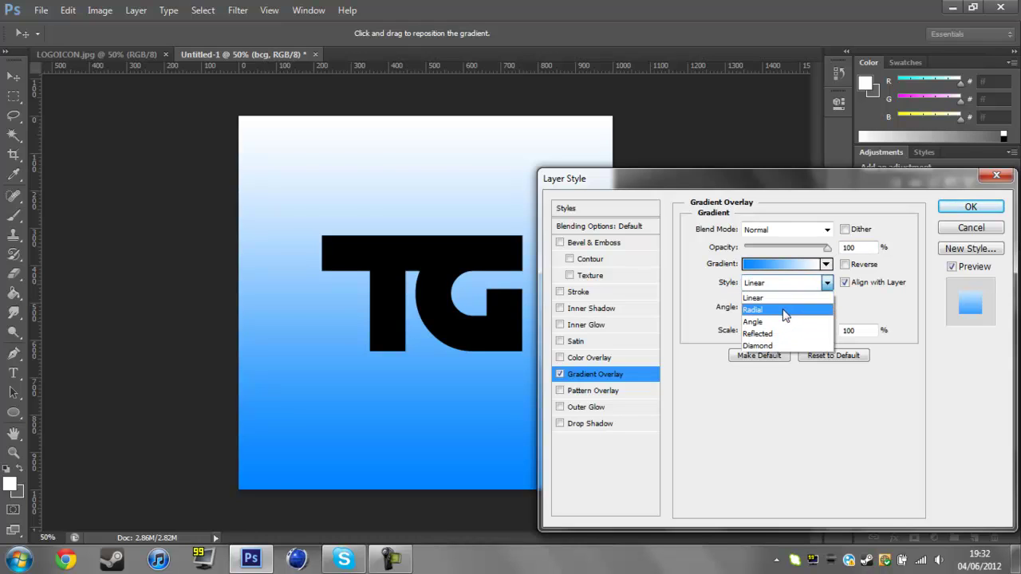
{"action": "left_click", "coordinate": [783, 306]}
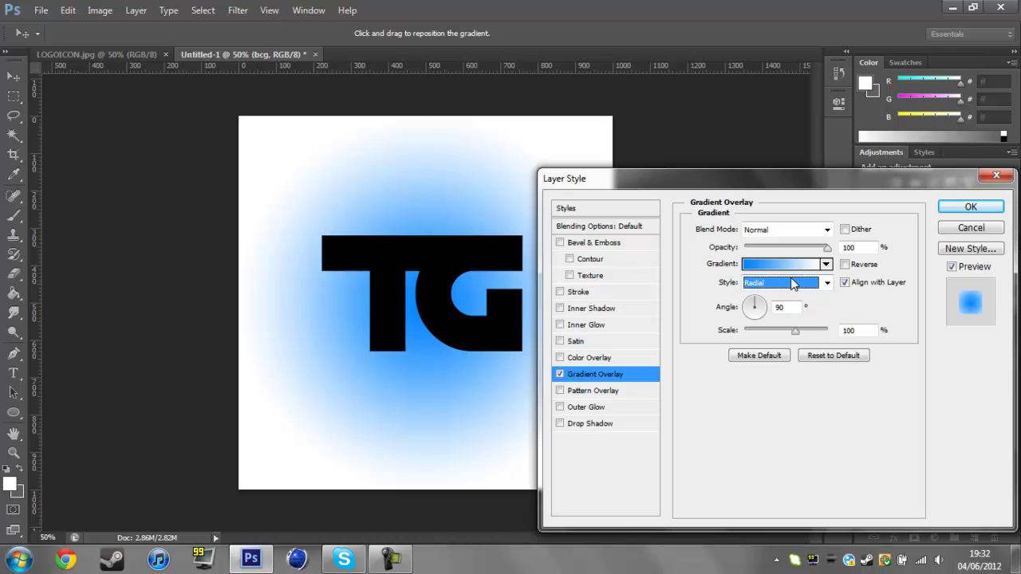
{"action": "left_click", "coordinate": [778, 264]}
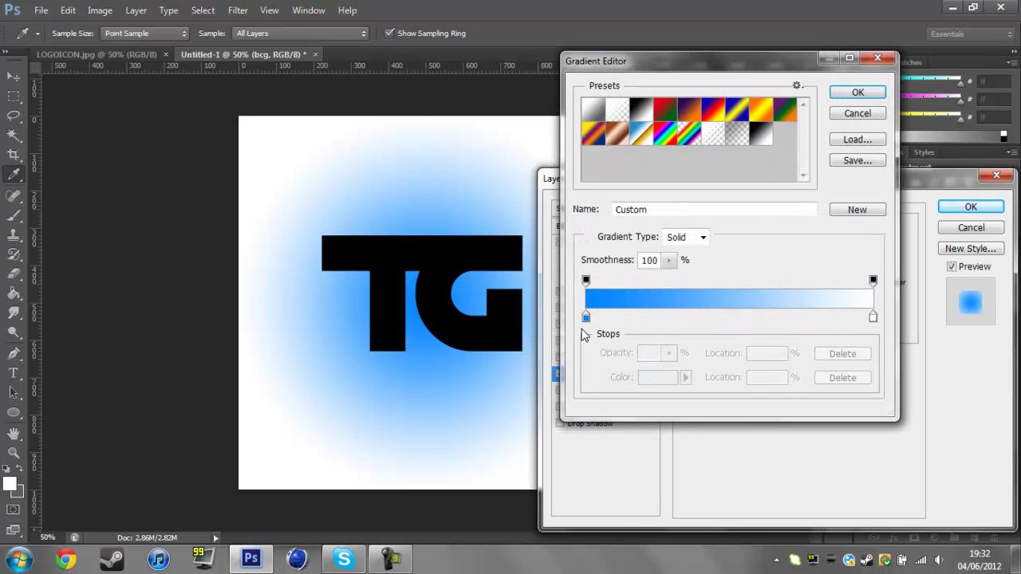
{"action": "double_click", "coordinate": [587, 319]}
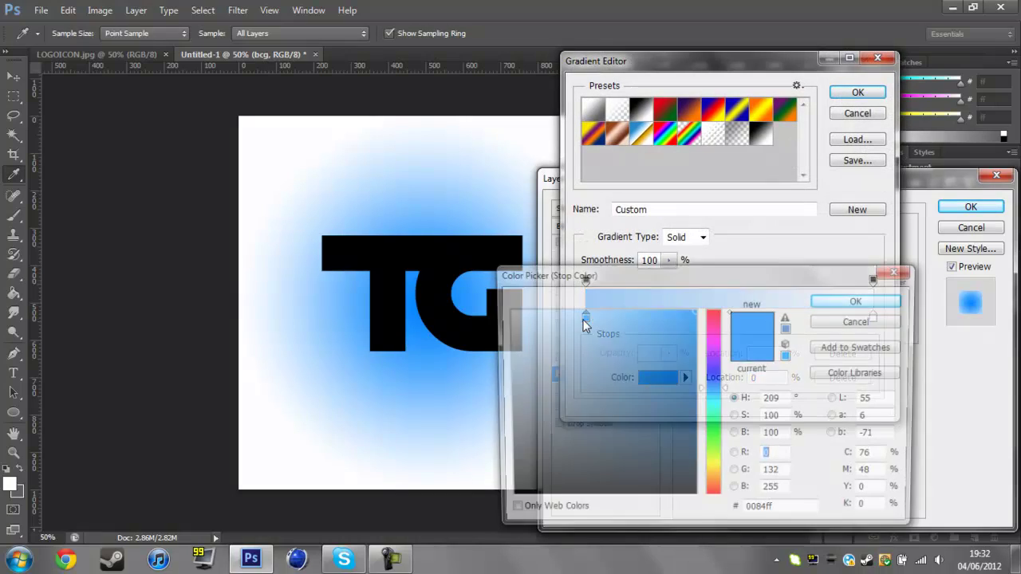
{"action": "left_click_drag", "start_coordinate": [589, 379], "coordinate": [504, 309]}
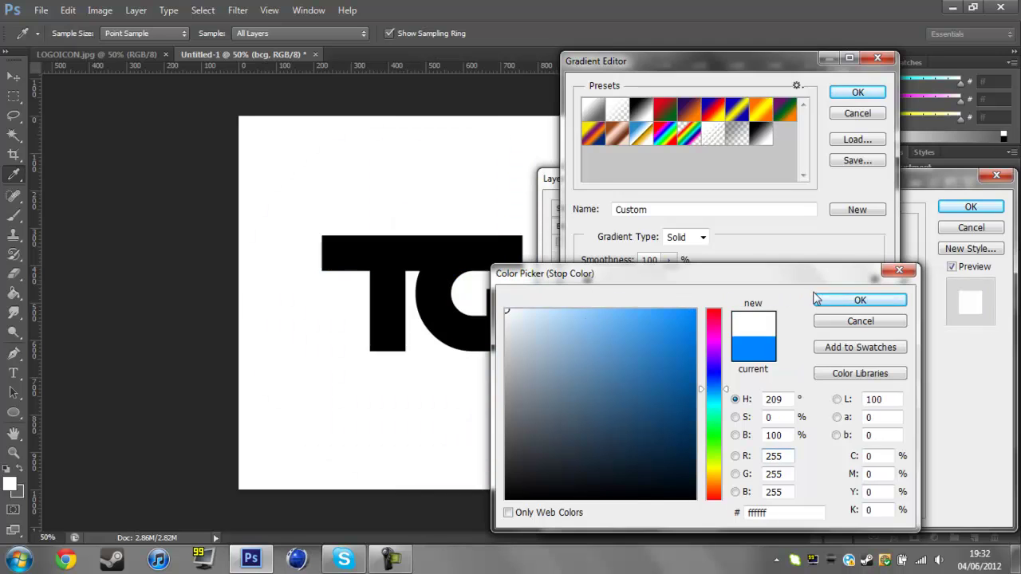
{"action": "left_click", "coordinate": [860, 300]}
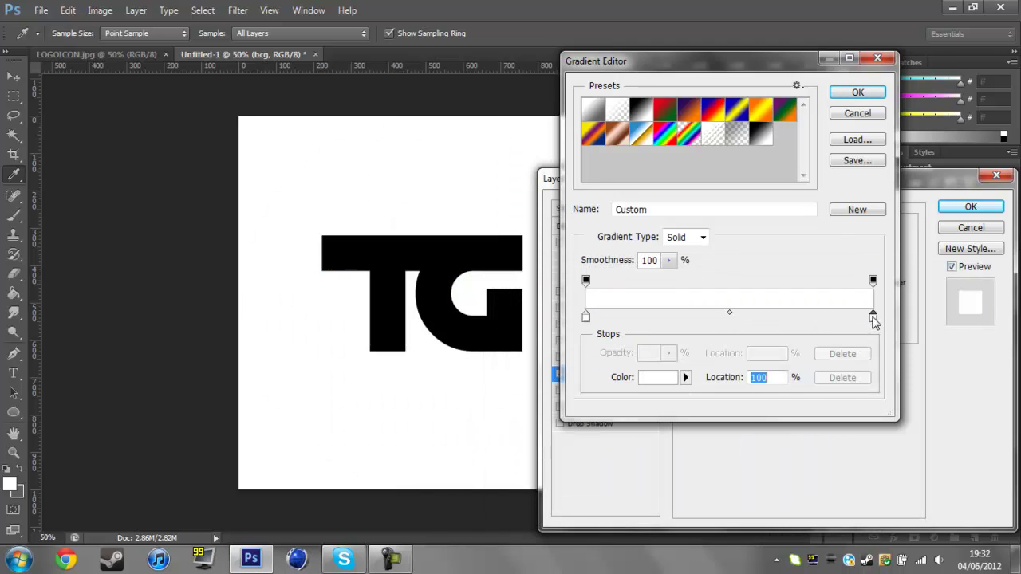
- Set the gradient's end colour stop to blue 006bd8 and apply the gradient
{"action": "double_click", "coordinate": [874, 317]}
{"action": "left_click", "coordinate": [715, 391]}
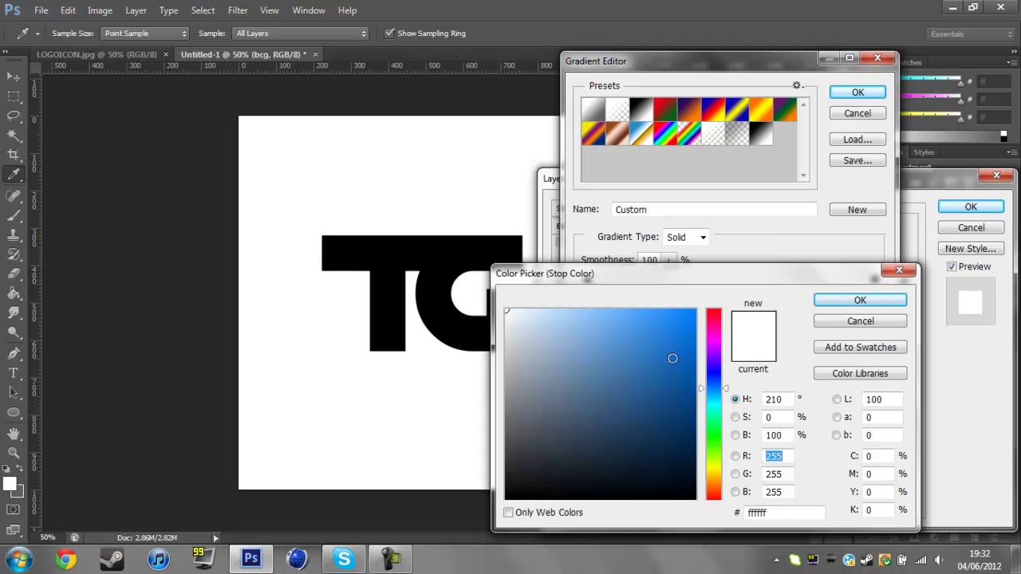
{"action": "left_click", "coordinate": [694, 338]}
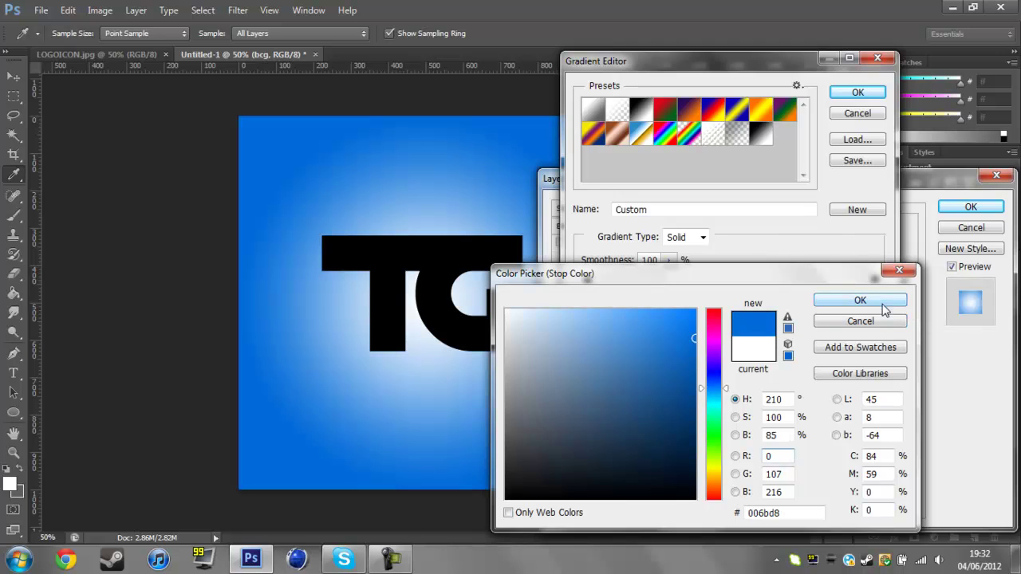
{"action": "left_click", "coordinate": [860, 300]}
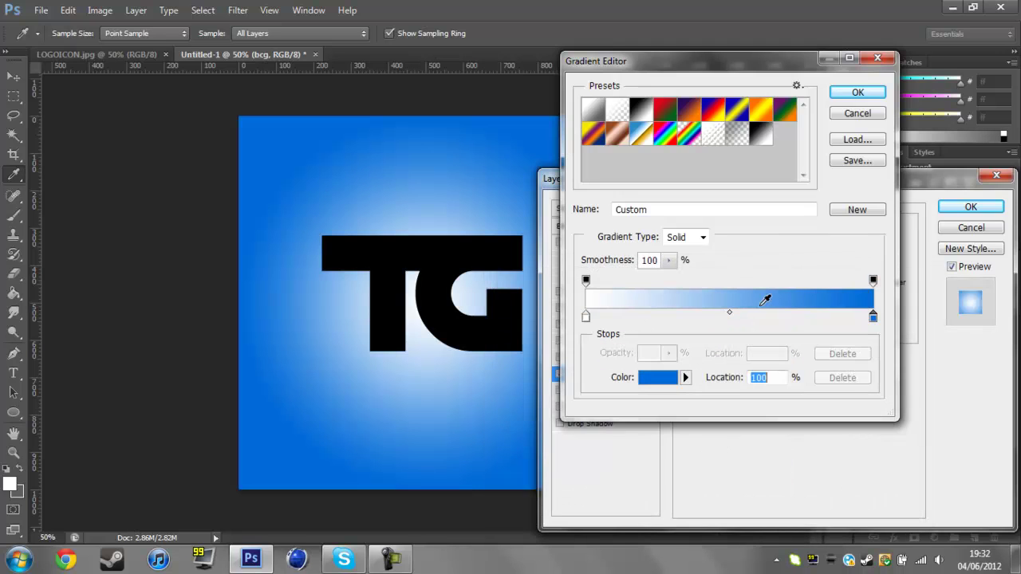
{"action": "left_click", "coordinate": [849, 94]}
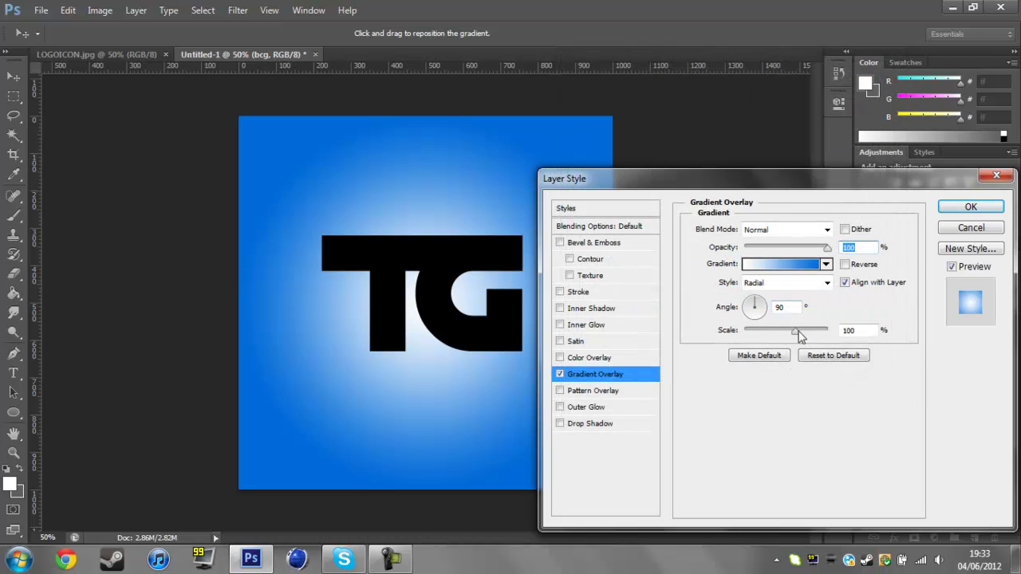
- Increase the radial gradient's scale to about 136% and apply the overlay to the bcg layer
{"action": "mouse_move", "coordinate": [800, 336]}
{"action": "left_mouse_down"}
{"action": "mouse_move", "coordinate": [811, 336]}
{"action": "mouse_move", "coordinate": [774, 335]}
{"action": "mouse_move", "coordinate": [818, 337]}
{"action": "left_mouse_up"}
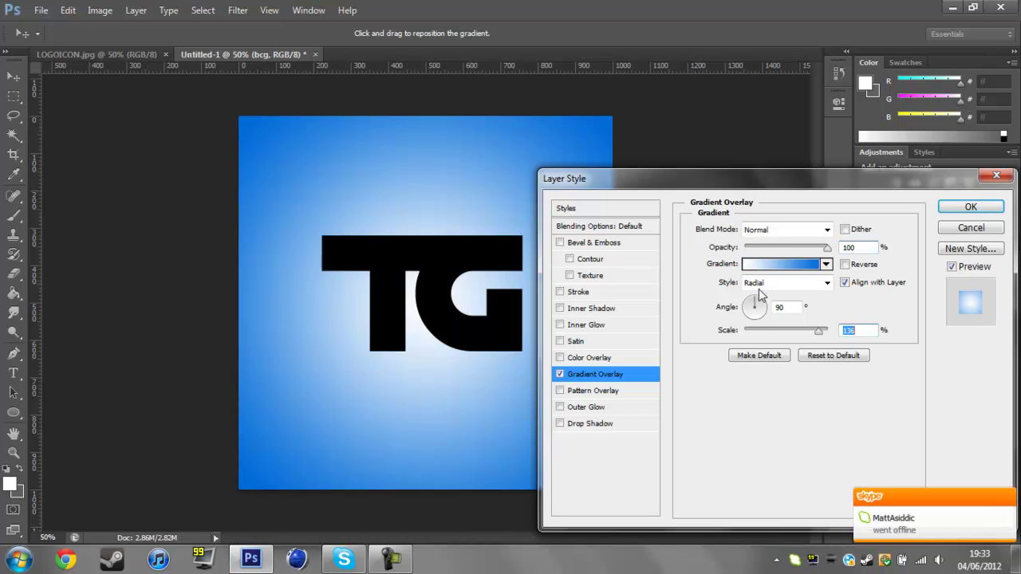
{"action": "left_click_drag", "start_coordinate": [764, 313], "coordinate": [760, 310]}
{"action": "left_click", "coordinate": [961, 206]}
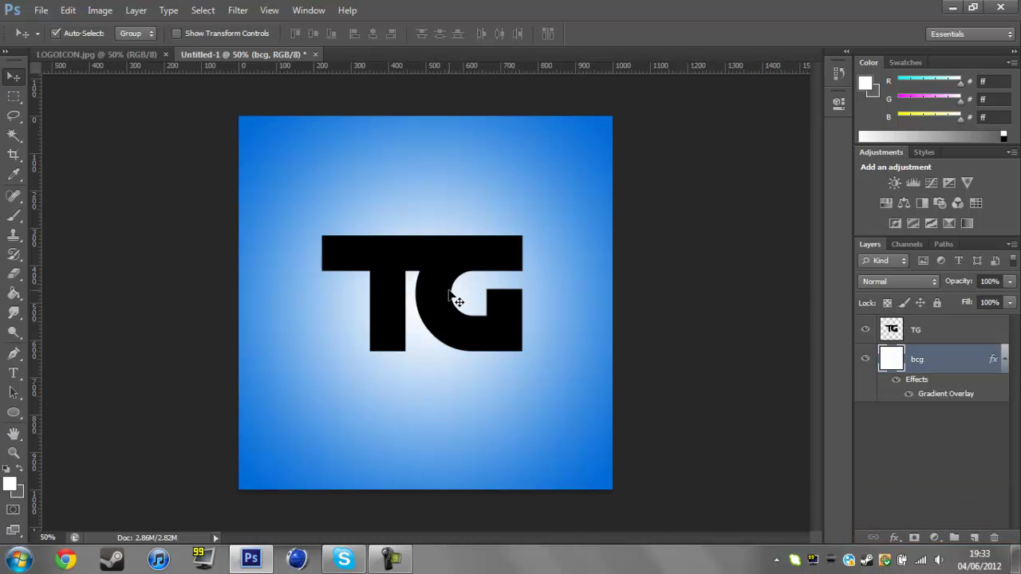
- Add an inner shadow to the TG layer and set the shadow colour to white
{"action": "double_click", "coordinate": [968, 334]}
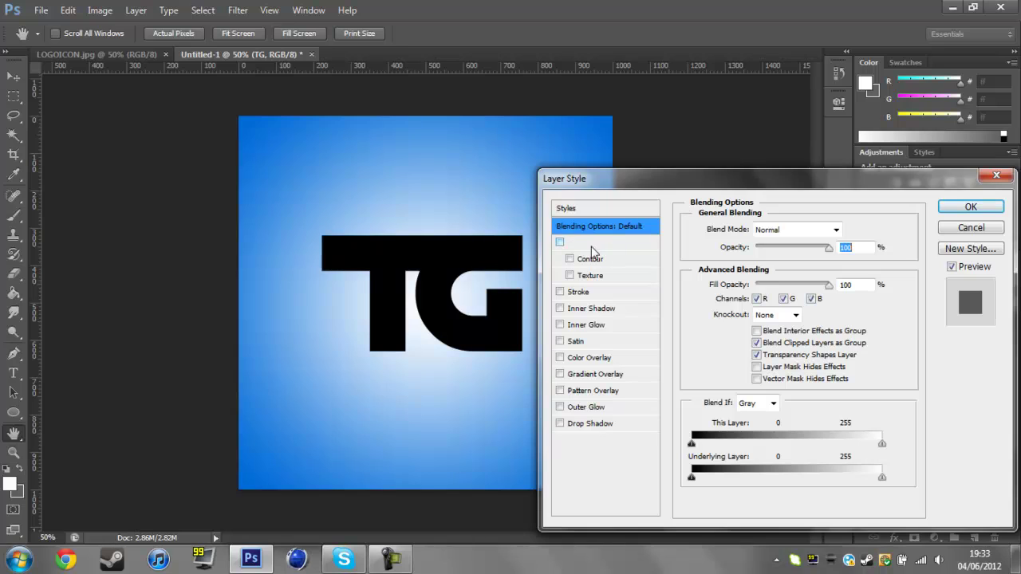
{"action": "left_click", "coordinate": [560, 375]}
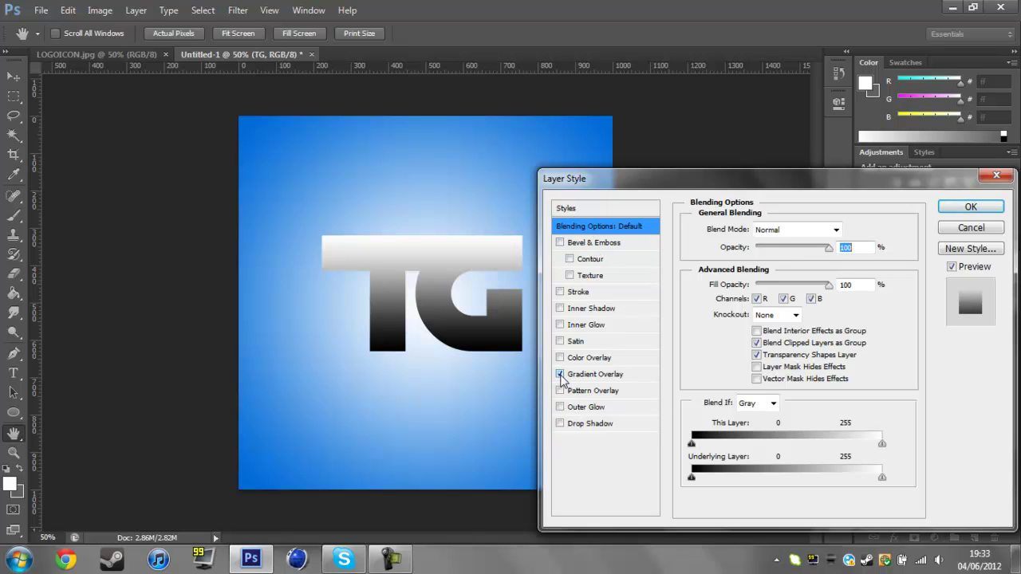
{"action": "left_click", "coordinate": [560, 375]}
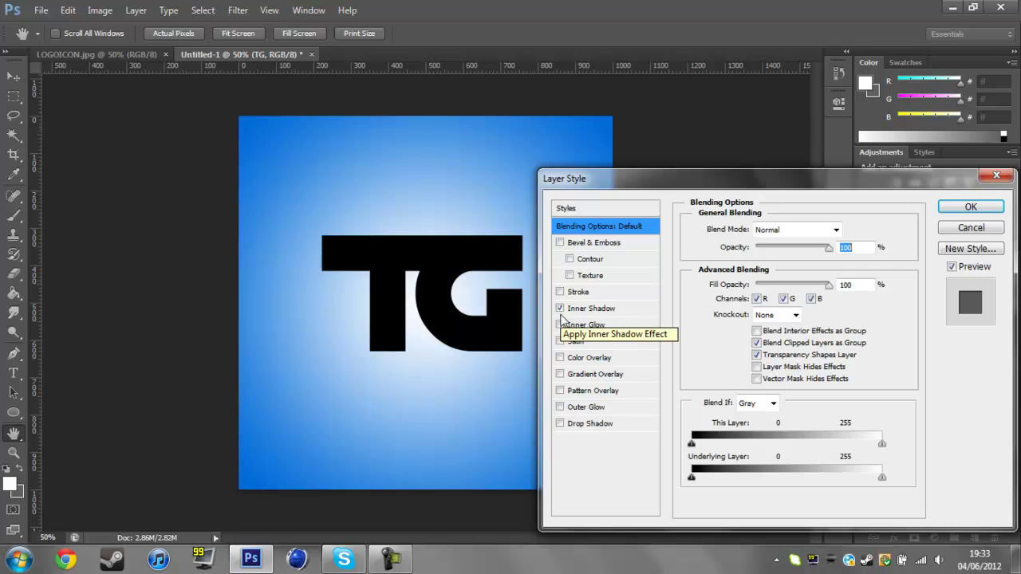
{"action": "left_click", "coordinate": [594, 309]}
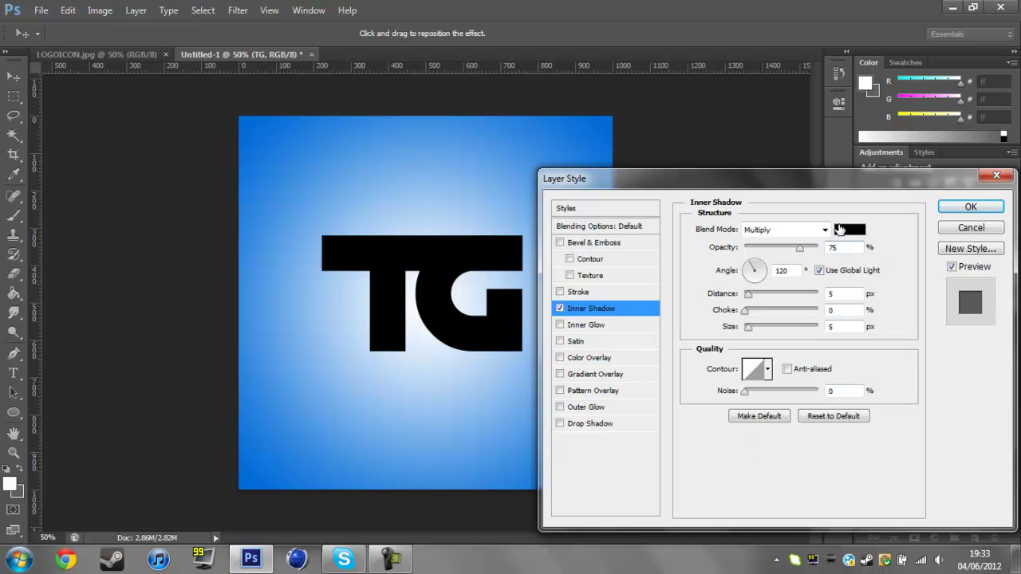
{"action": "left_click", "coordinate": [846, 230]}
{"action": "left_click_drag", "start_coordinate": [667, 344], "coordinate": [505, 311]}
{"action": "left_click", "coordinate": [868, 304]}
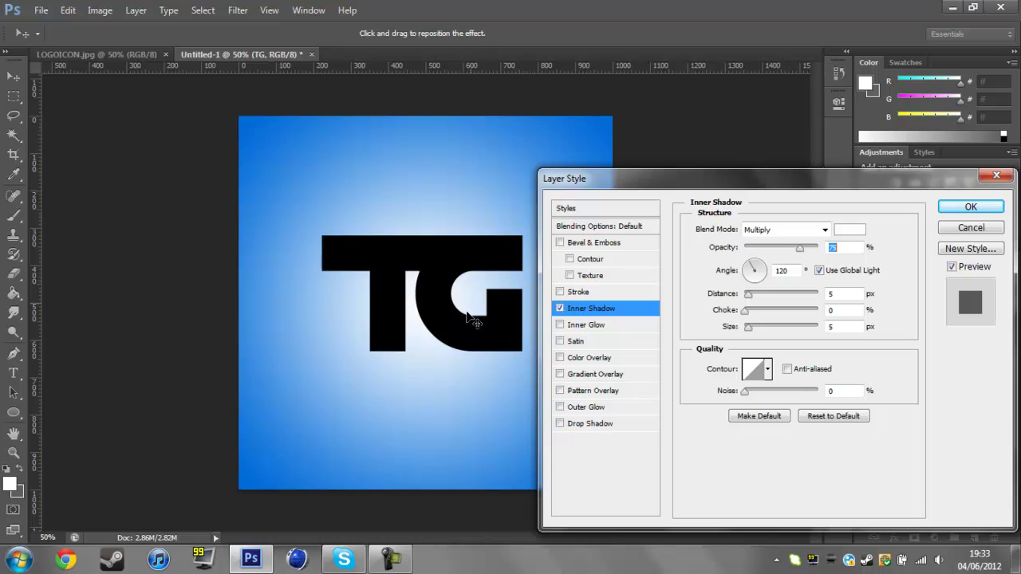
{"action": "left_click", "coordinate": [604, 391]}
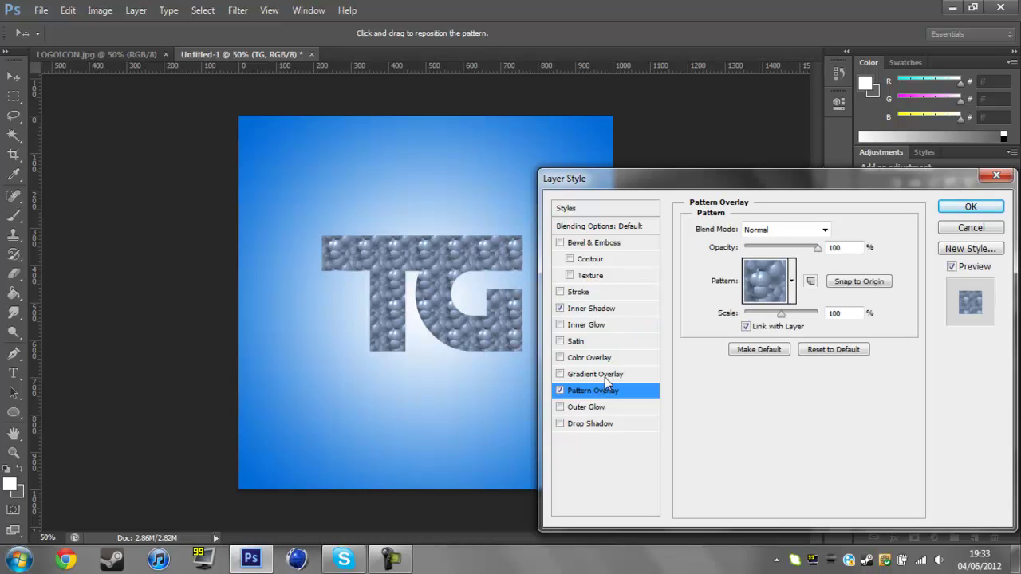
{"action": "left_click", "coordinate": [559, 391]}
{"action": "left_click", "coordinate": [560, 374]}
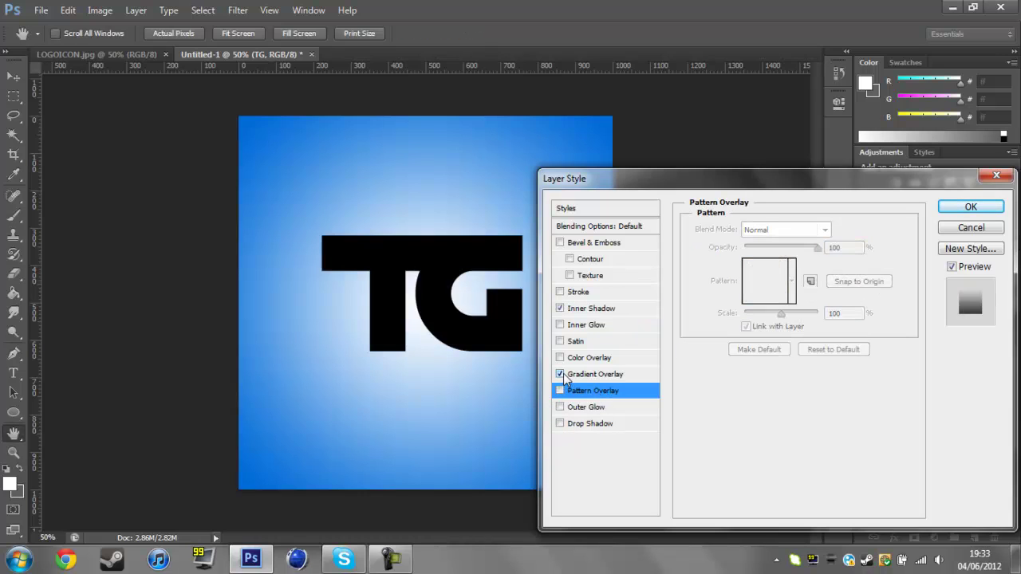
{"action": "left_click", "coordinate": [560, 374]}
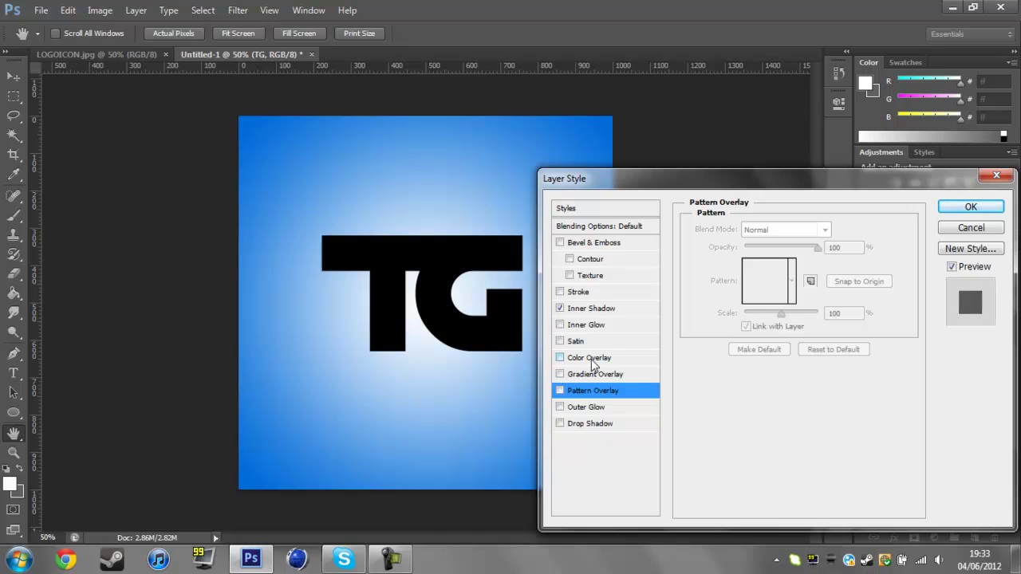
- Add a red colour overlay at 100% opacity to the TG layer and apply the layer style
{"action": "left_click", "coordinate": [591, 359]}
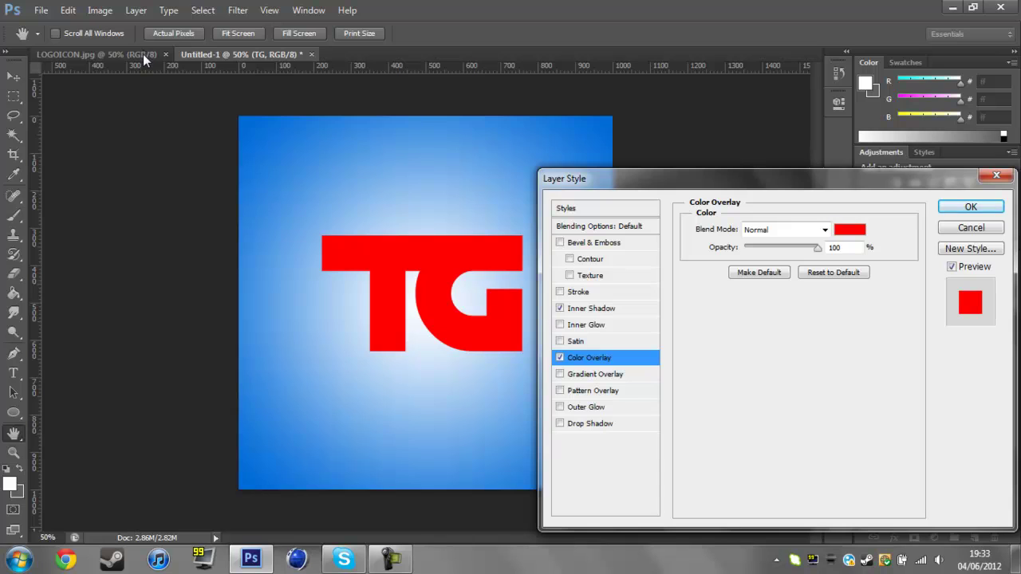
{"action": "key", "text": "Return"}
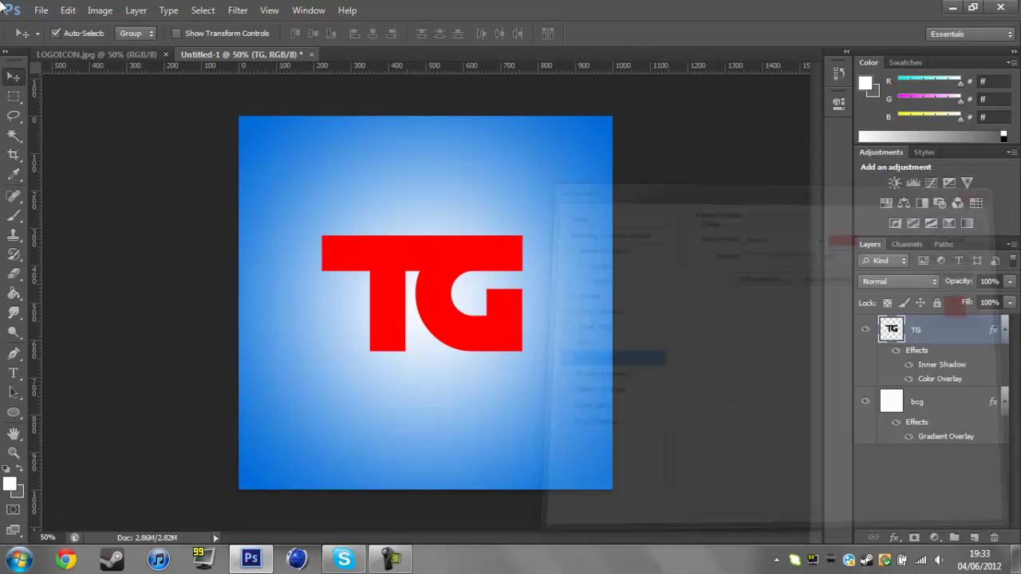
- Enlarge the TG lettering to nearly the canvas width and rotate it about -23.77°, using LOGOICON.jpg as reference
{"action": "left_click", "coordinate": [88, 55]}
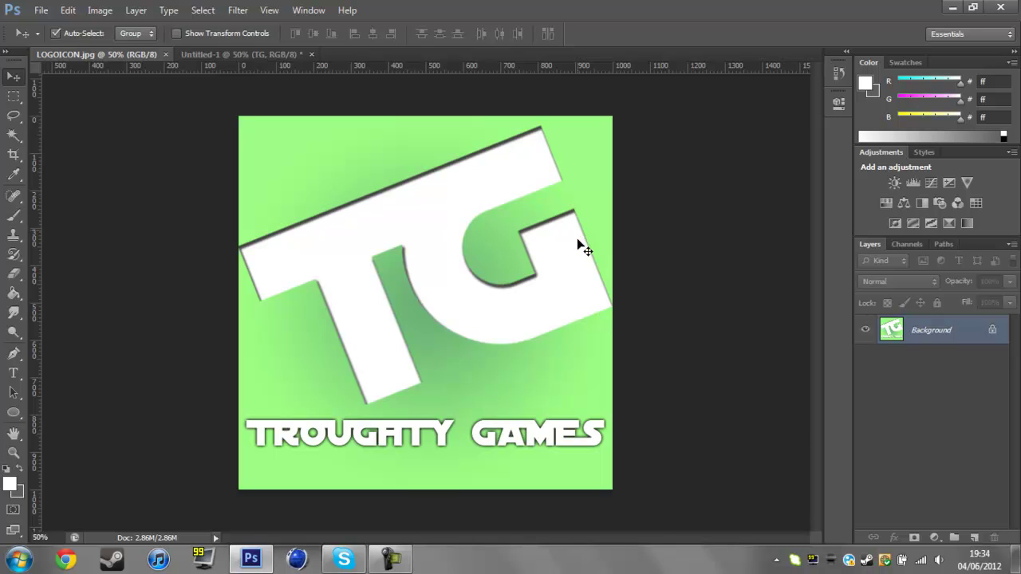
{"action": "left_click", "coordinate": [279, 54]}
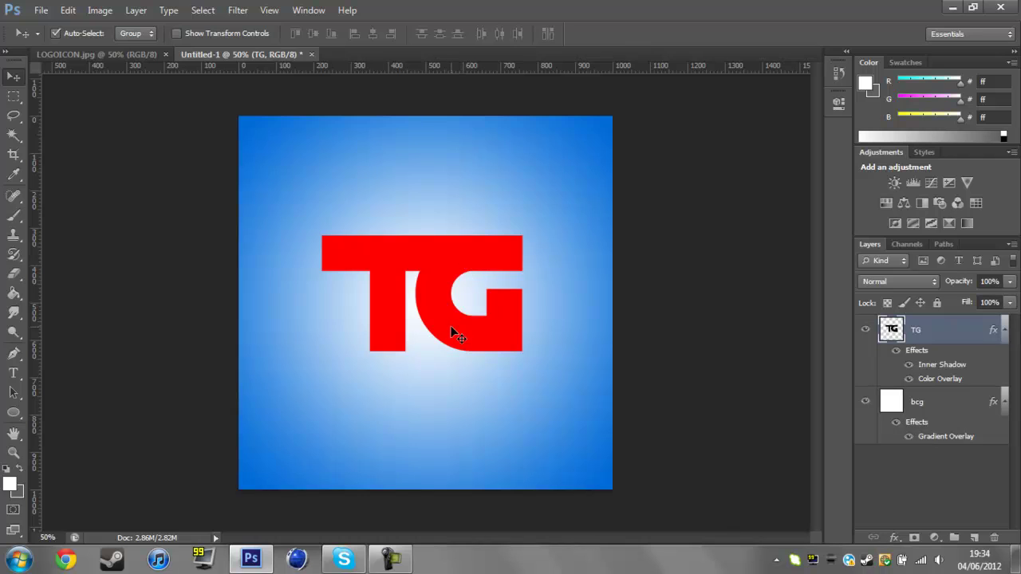
{"action": "left_click_drag", "start_coordinate": [452, 332], "coordinate": [397, 354]}
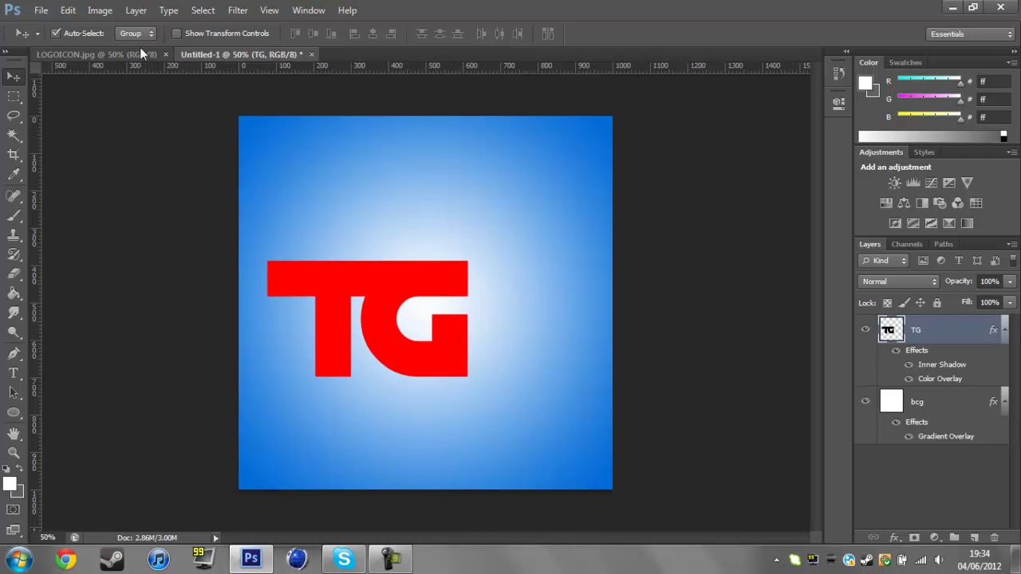
{"action": "left_click", "coordinate": [192, 34]}
{"action": "left_click_drag", "start_coordinate": [468, 265], "coordinate": [532, 130]}
{"action": "left_click", "coordinate": [750, 34]}
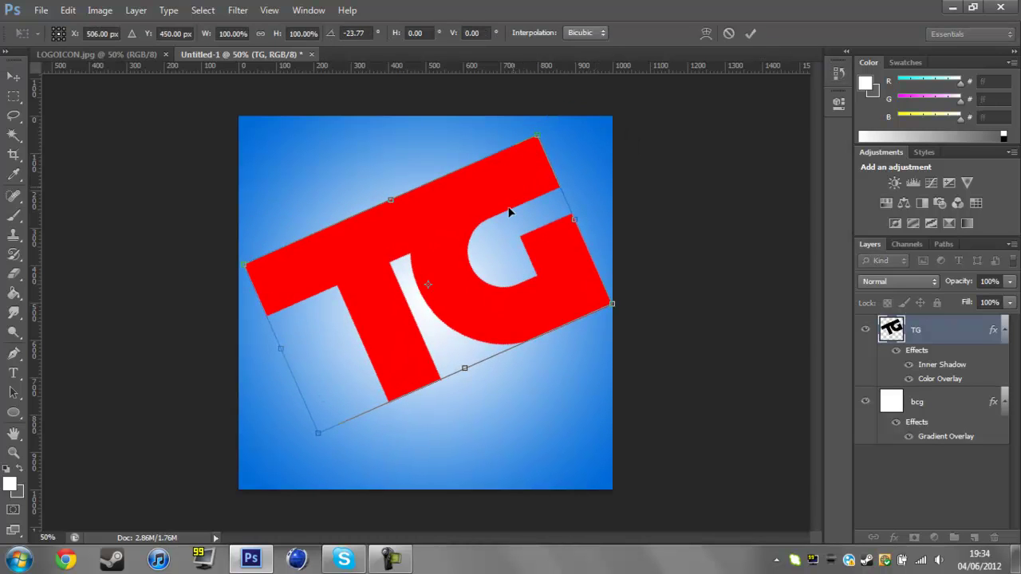
- Shift the tilted TG lettering slightly left and down to centre it horizontally, and apply the transformation
{"action": "left_click_drag", "start_coordinate": [491, 317], "coordinate": [482, 320]}
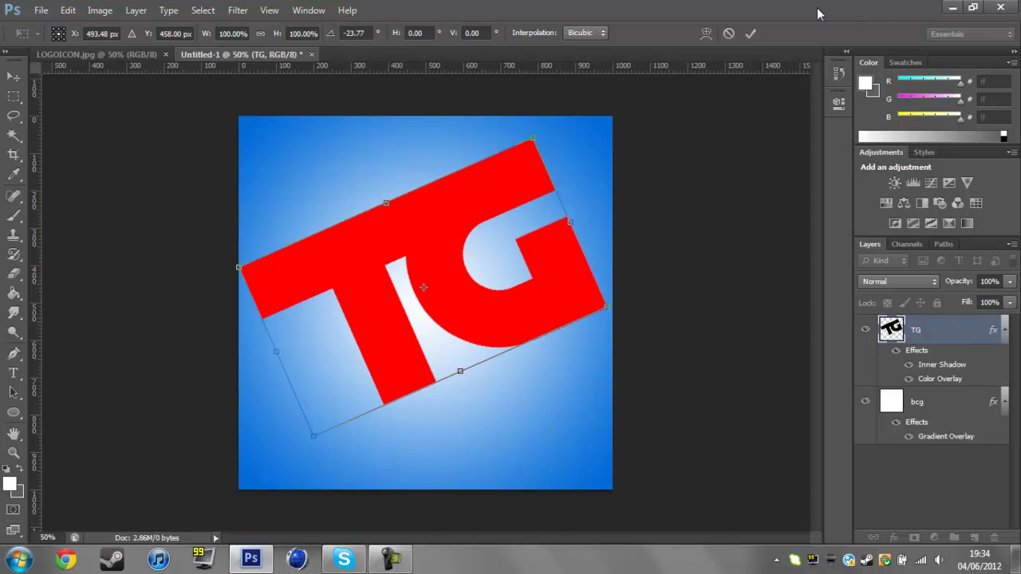
{"action": "left_click", "coordinate": [750, 33]}
{"action": "left_click", "coordinate": [177, 33]}
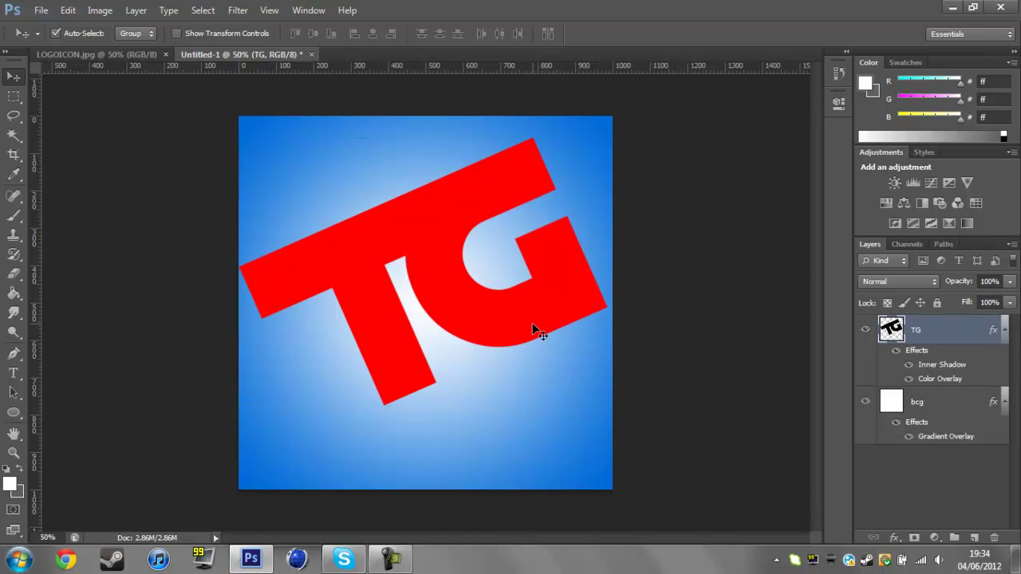
{"action": "left_click_drag", "start_coordinate": [533, 324], "coordinate": [534, 327]}
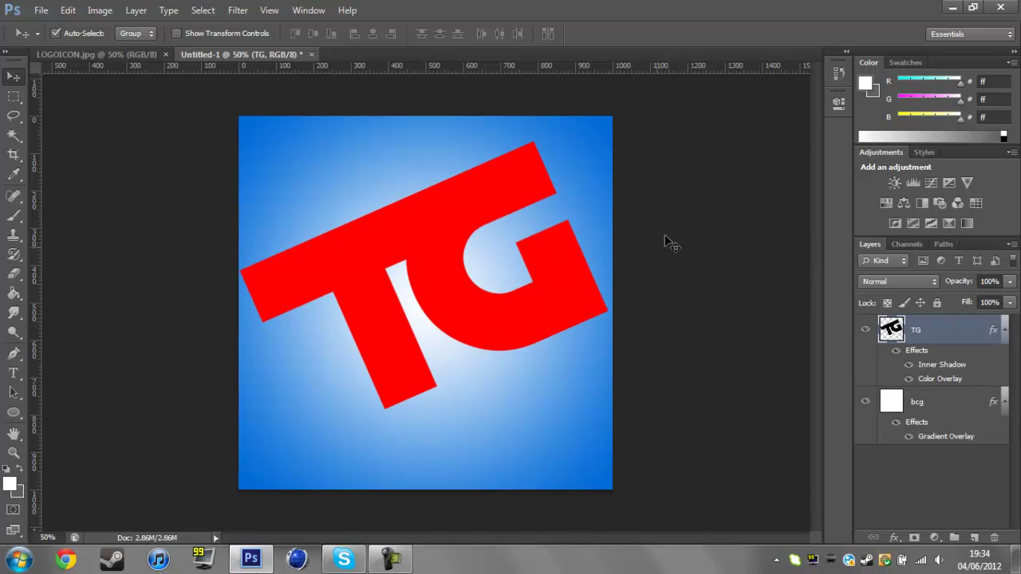
- Turn off the TG layer's inner shadow and enable a drop shadow in its layer style
{"action": "double_click", "coordinate": [976, 334]}
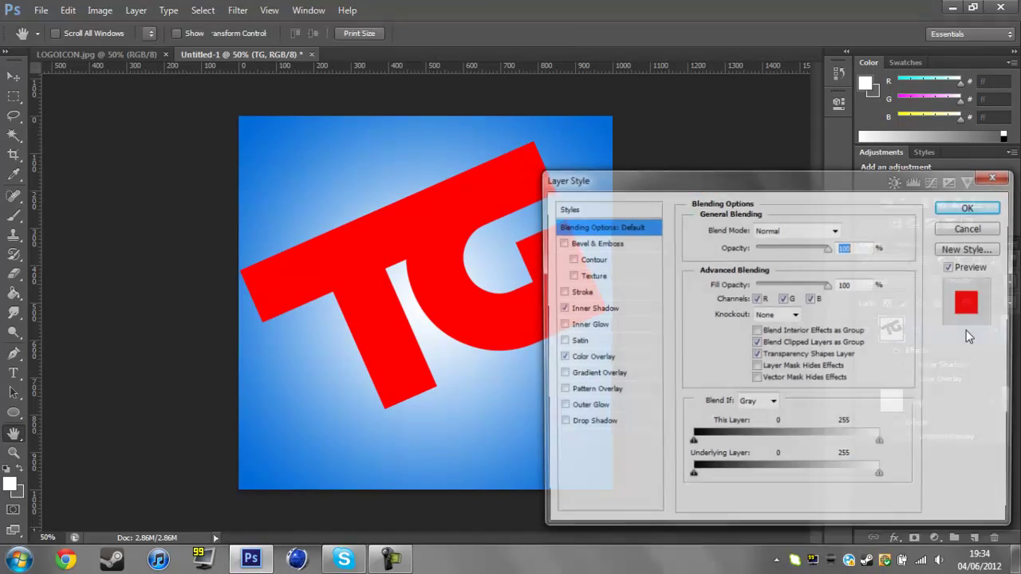
{"action": "left_click", "coordinate": [561, 310]}
{"action": "left_click", "coordinate": [562, 310]}
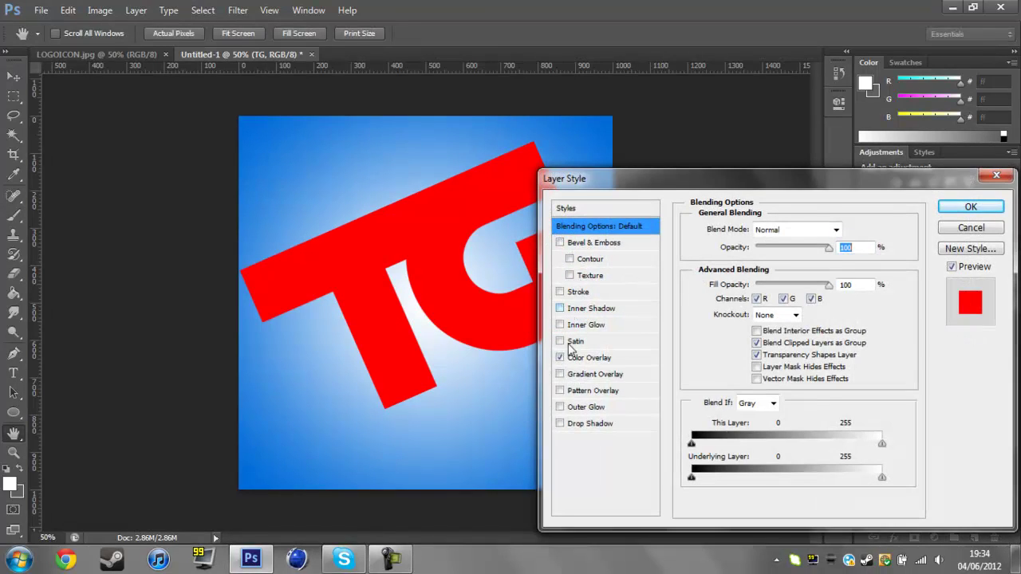
{"action": "left_click", "coordinate": [561, 425]}
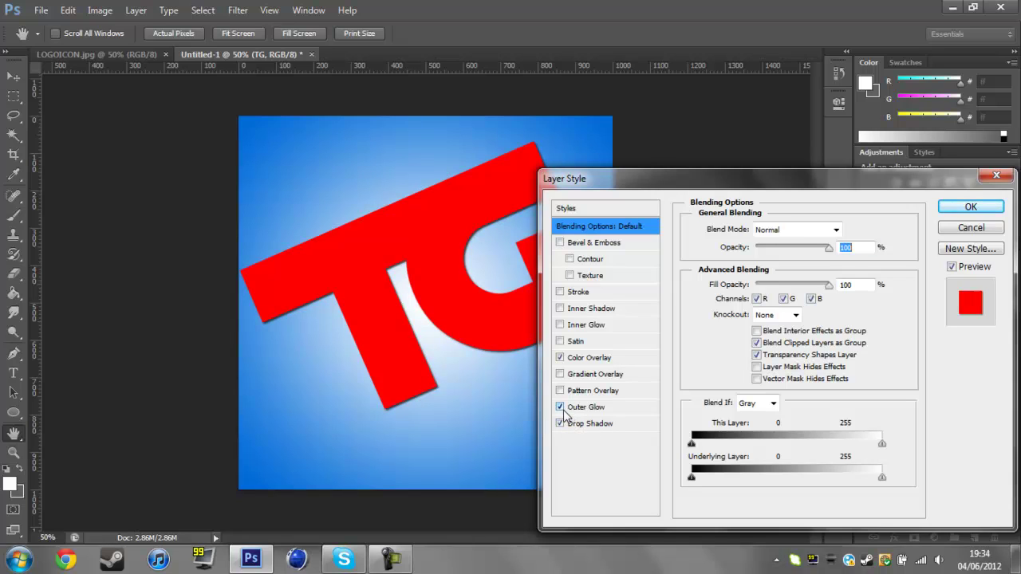
{"action": "left_click", "coordinate": [561, 407]}
{"action": "left_click", "coordinate": [561, 324]}
{"action": "left_click", "coordinate": [560, 292]}
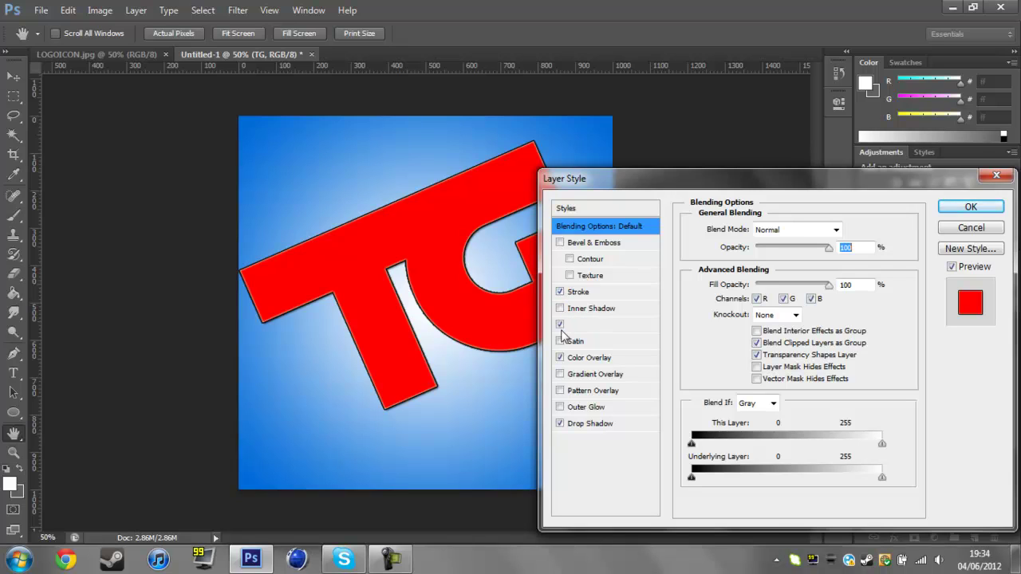
{"action": "left_click", "coordinate": [560, 325]}
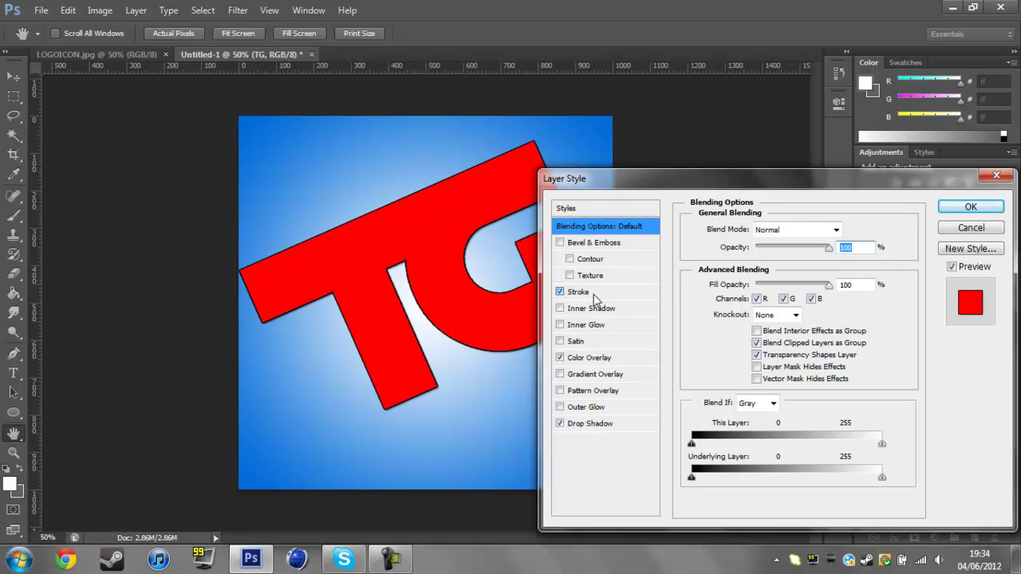
{"action": "left_click", "coordinate": [591, 293]}
{"action": "left_click", "coordinate": [560, 292]}
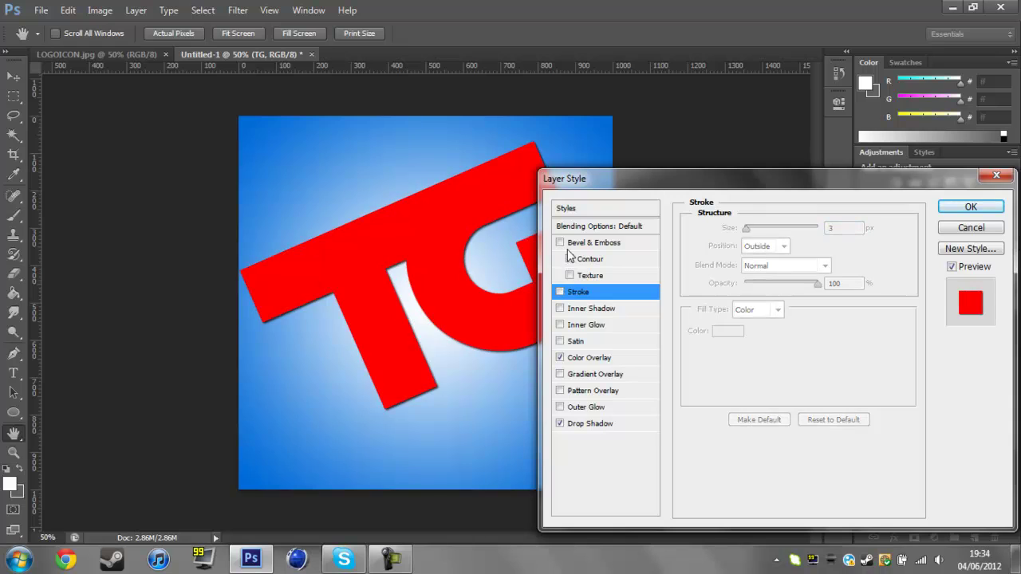
- Enable Bevel & Emboss and an inner shadow on the TG layer, with distance 12 px, choke 12% and size 29 px
{"action": "left_click", "coordinate": [560, 243]}
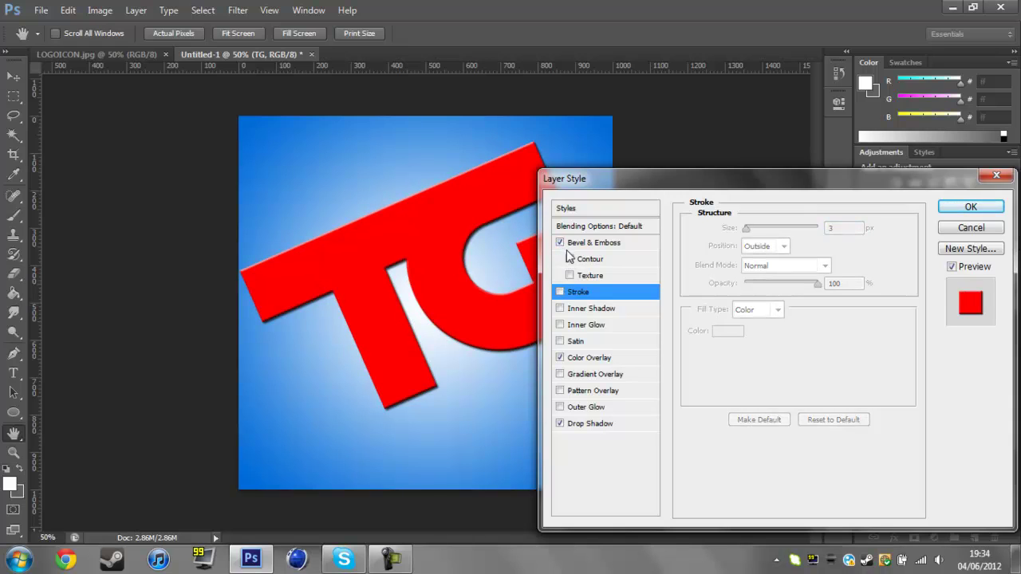
{"action": "left_click", "coordinate": [561, 308]}
{"action": "left_click", "coordinate": [584, 311]}
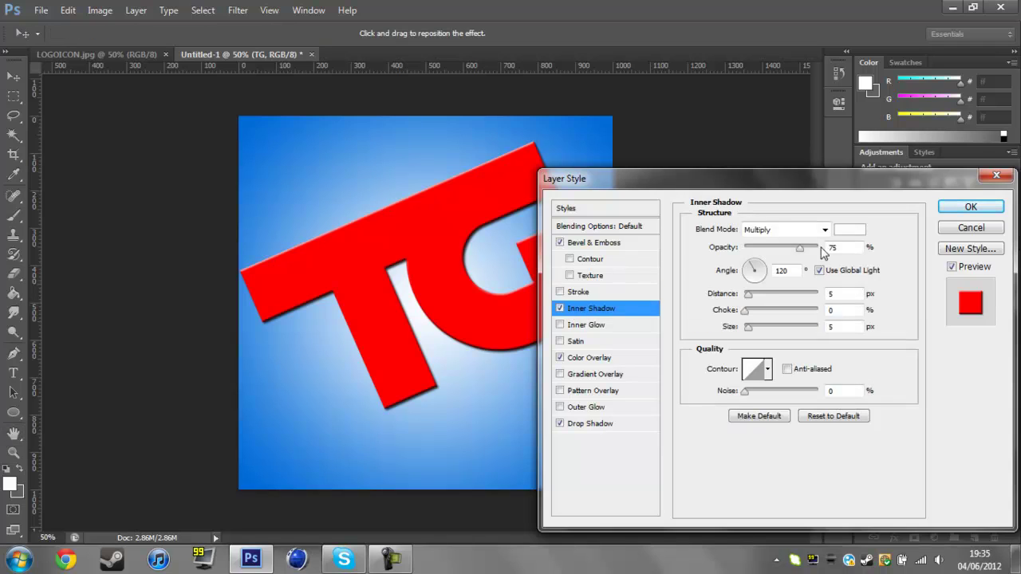
{"action": "mouse_move", "coordinate": [749, 294]}
{"action": "left_mouse_down"}
{"action": "mouse_move", "coordinate": [757, 327]}
{"action": "mouse_move", "coordinate": [753, 310]}
{"action": "left_mouse_up"}
- Set the inner shadow colour to black (000000) and apply the TG layer's effects
{"action": "left_click", "coordinate": [849, 230]}
{"action": "left_click", "coordinate": [511, 499]}
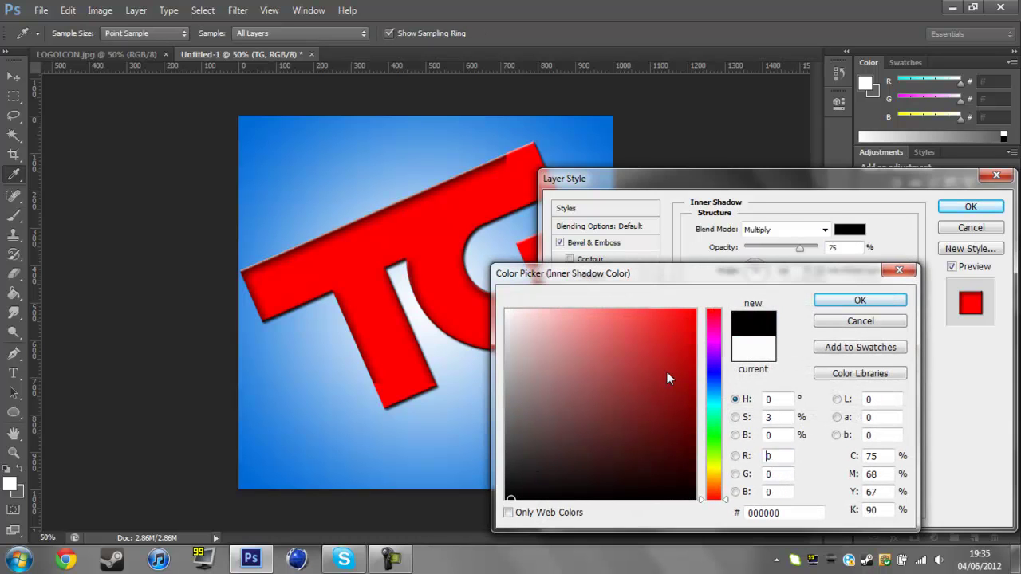
{"action": "left_click", "coordinate": [860, 301]}
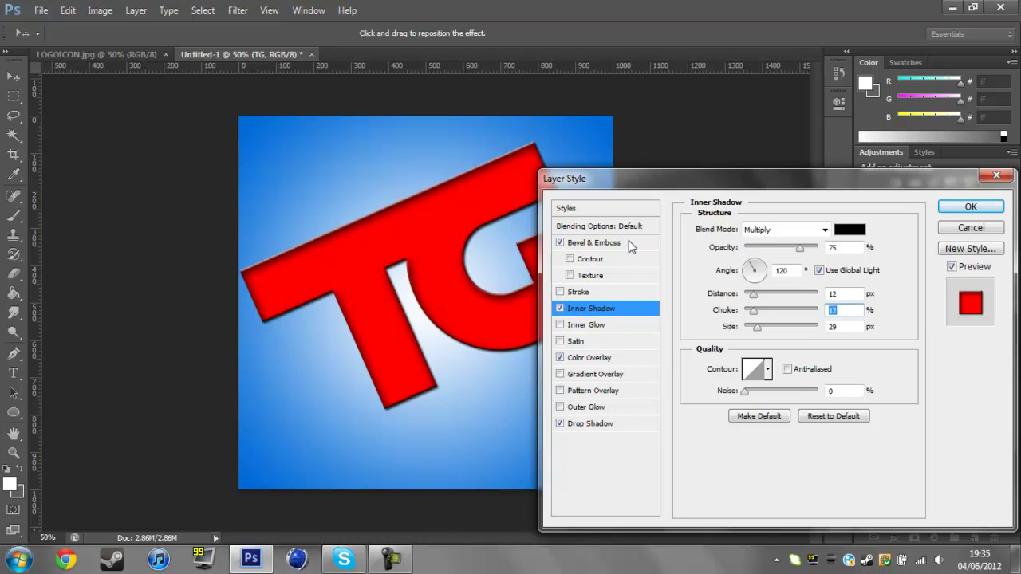
{"action": "left_click_drag", "start_coordinate": [657, 187], "coordinate": [647, 144]}
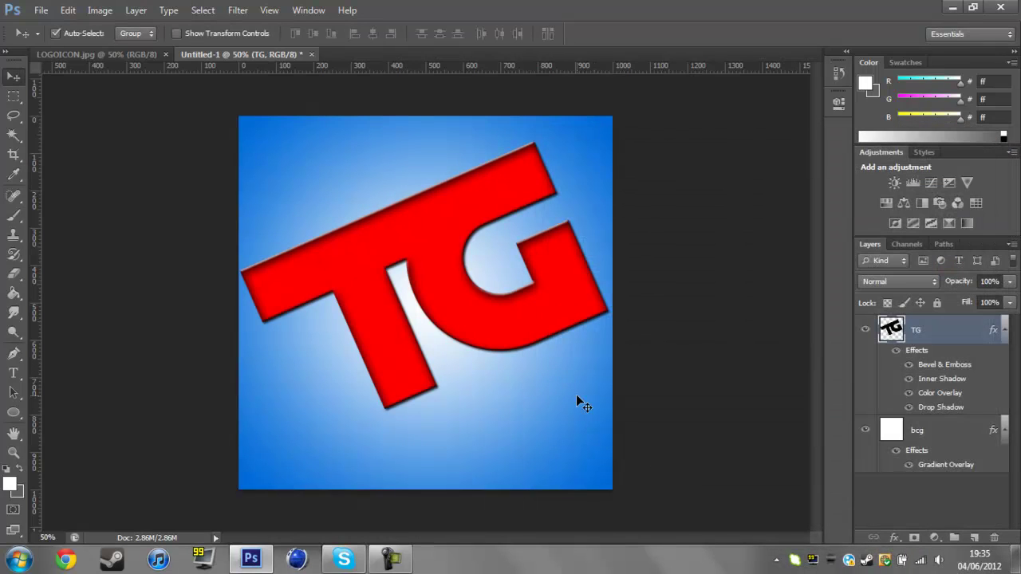
- Start a text layer below the TG lettering in Distant Galaxy with the font size set to 25 pt
{"action": "left_click", "coordinate": [13, 372]}
{"action": "left_click", "coordinate": [285, 447]}
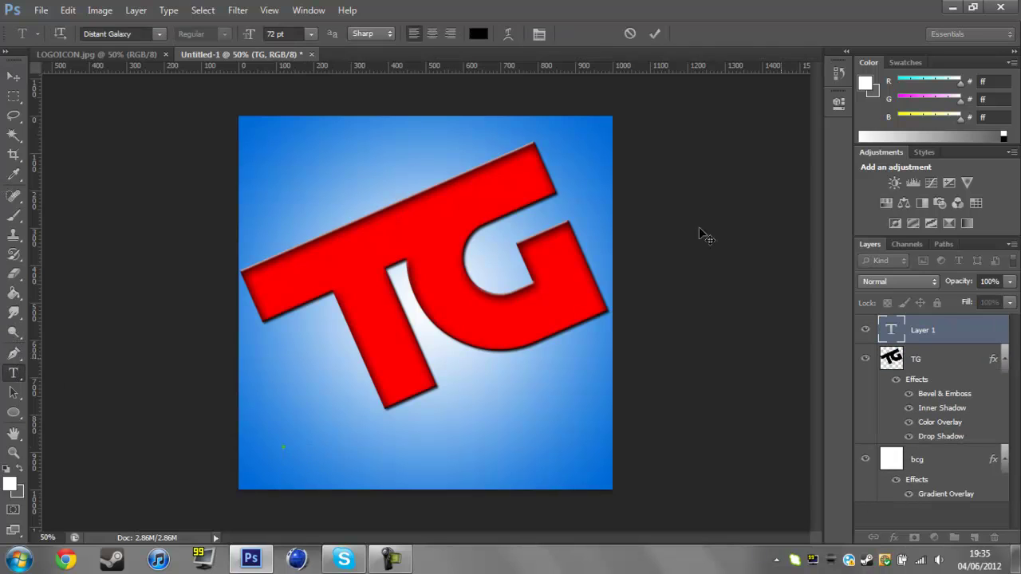
{"action": "left_click", "coordinate": [275, 35]}
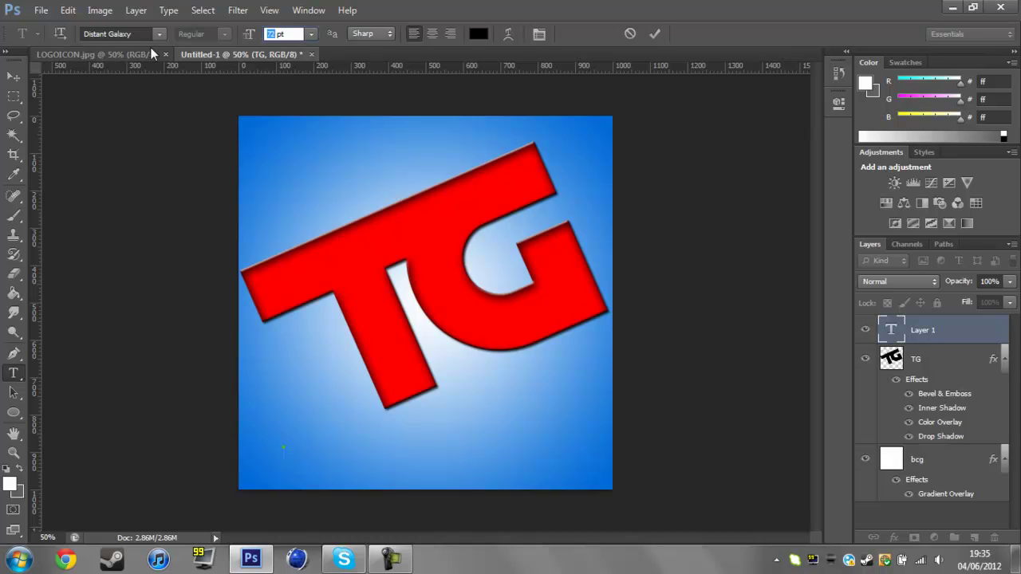
{"action": "type", "text": "24"}
{"action": "key", "text": "Up"}
{"action": "key", "text": "Return"}
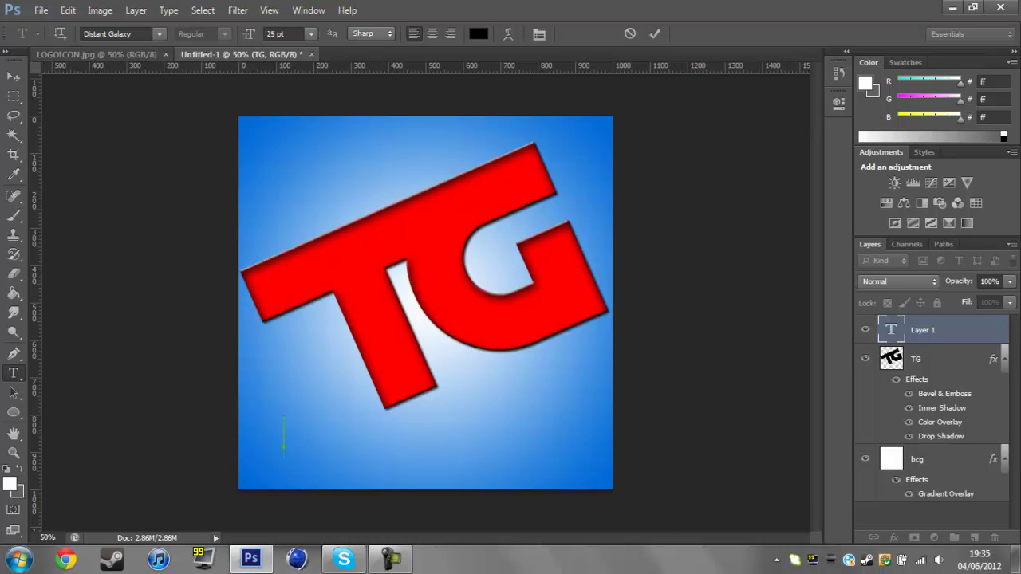
{"action": "type", "text": "www"}
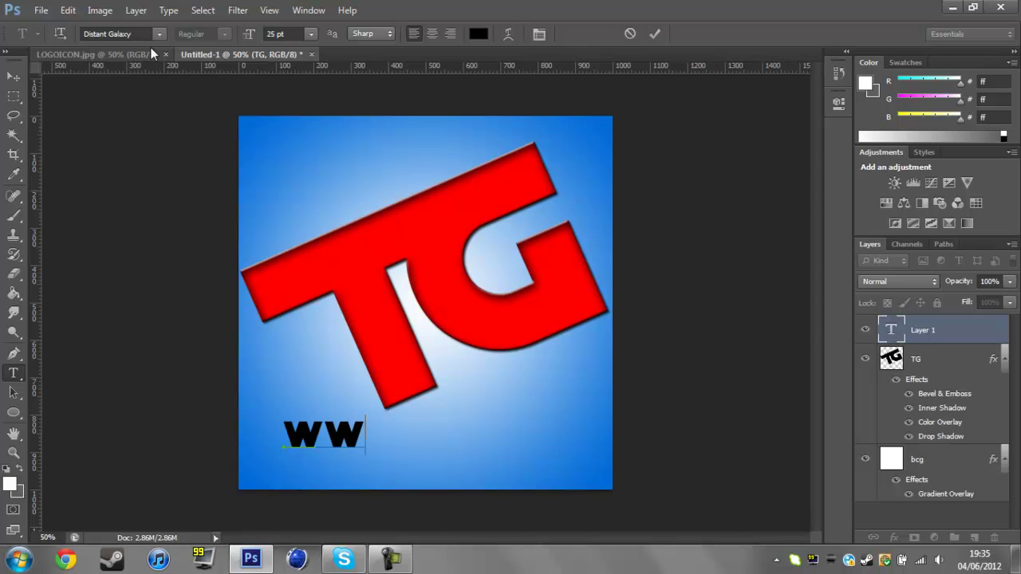
{"action": "key", "text": "BackSpace"}
{"action": "key", "text": "BackSpace"}
{"action": "key", "text": "BackSpace"}
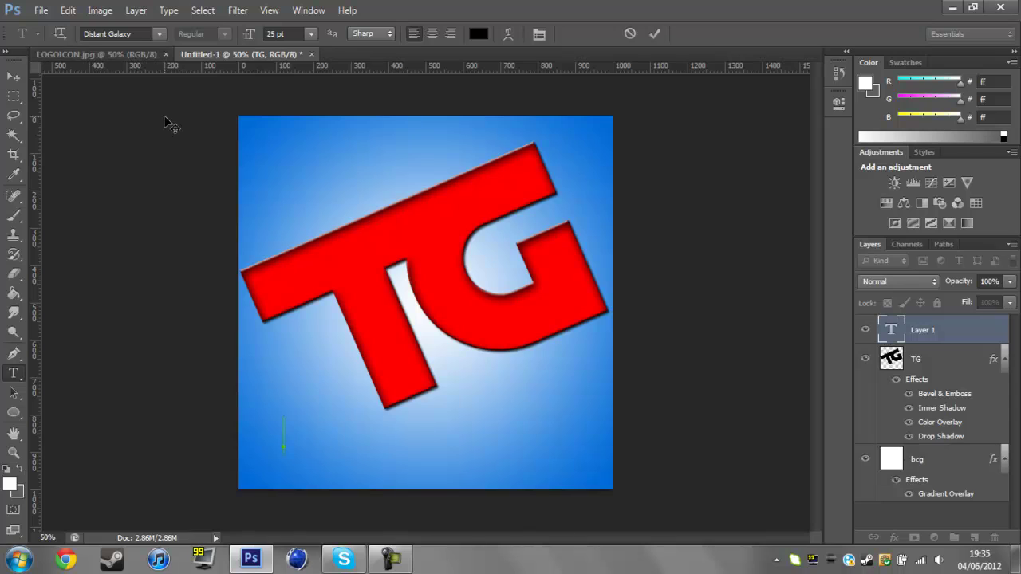
{"action": "type", "text": "TROPUGT"}
{"action": "key", "text": "BackSpace"}
{"action": "key", "text": "BackSpace"}
{"action": "key", "text": "BackSpace"}
{"action": "key", "text": "BackSpace"}
{"action": "key", "text": "BackSpace"}
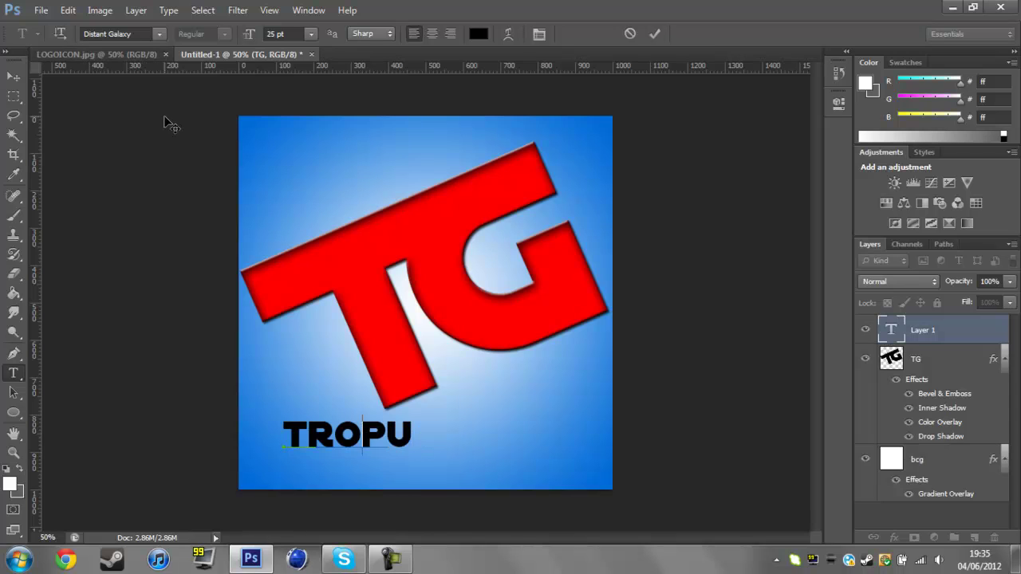
{"action": "key", "text": "BackSpace"}
{"action": "key", "text": "BackSpace"}
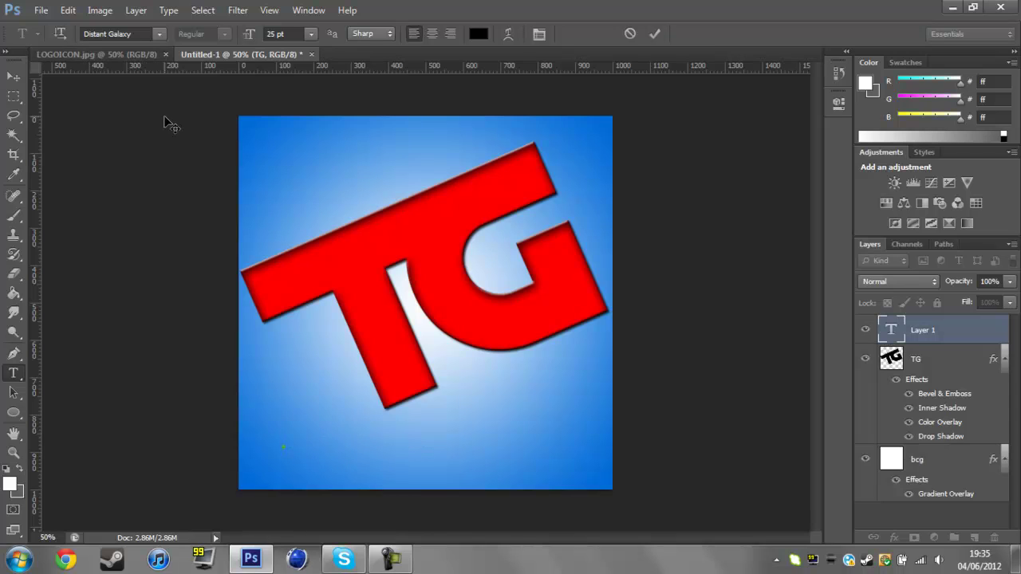
- Enter the title TROUGHTY, commit the text, and move it to sit centred below the TG lettering
{"action": "type", "text": "TROUGHTY"}
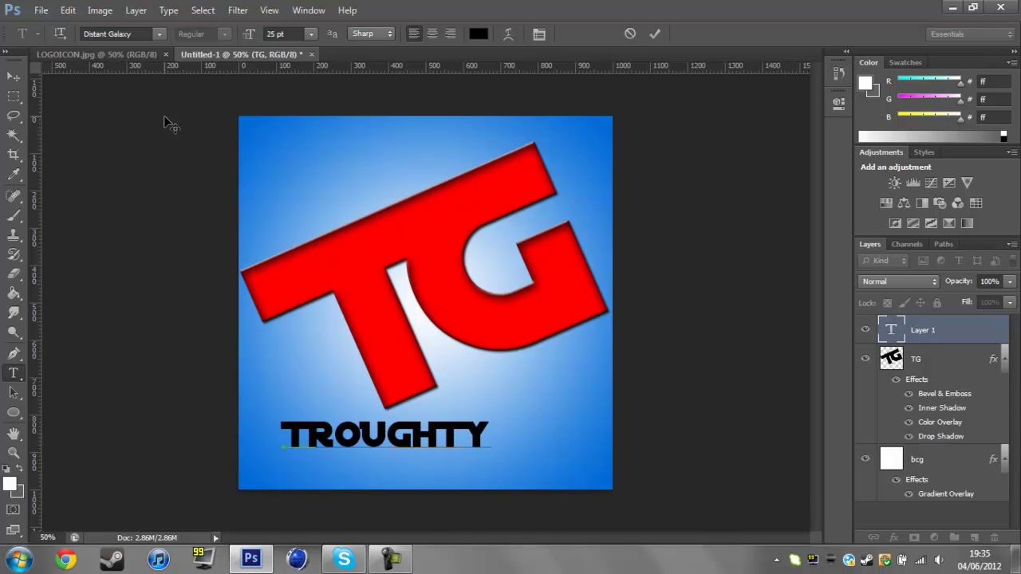
{"action": "left_click", "coordinate": [661, 35]}
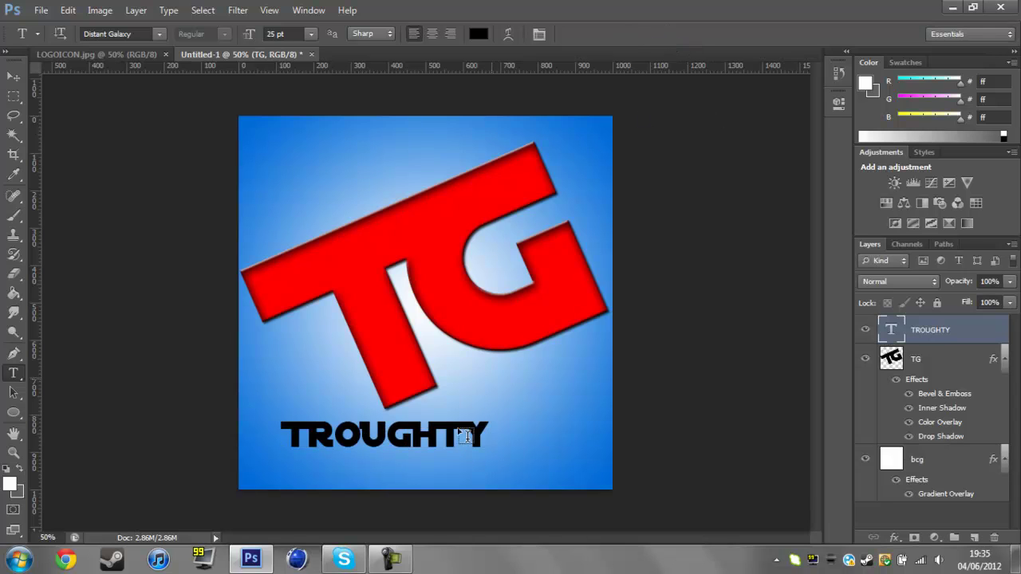
{"action": "left_click", "coordinate": [14, 78]}
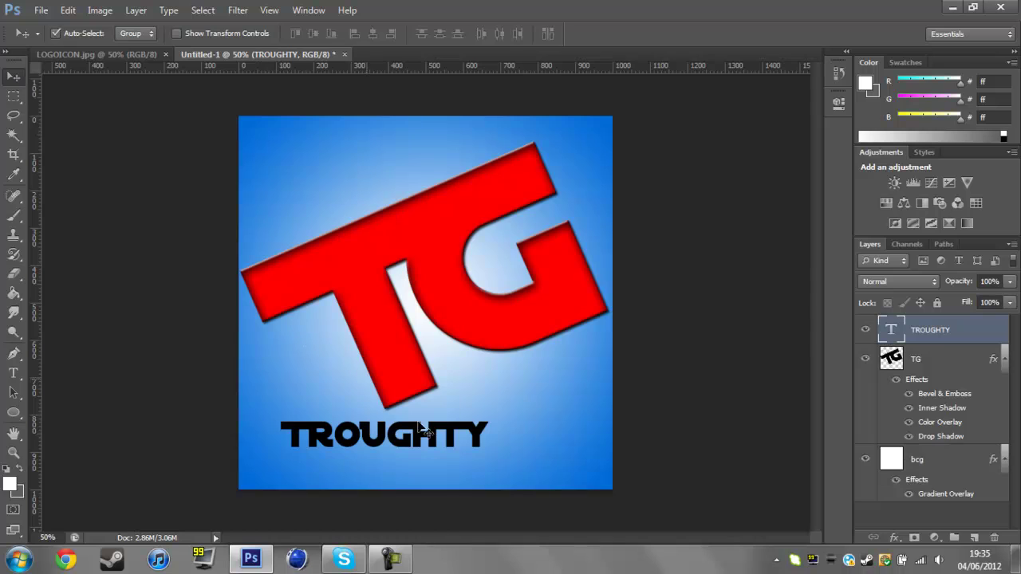
{"action": "left_click_drag", "start_coordinate": [423, 442], "coordinate": [456, 454]}
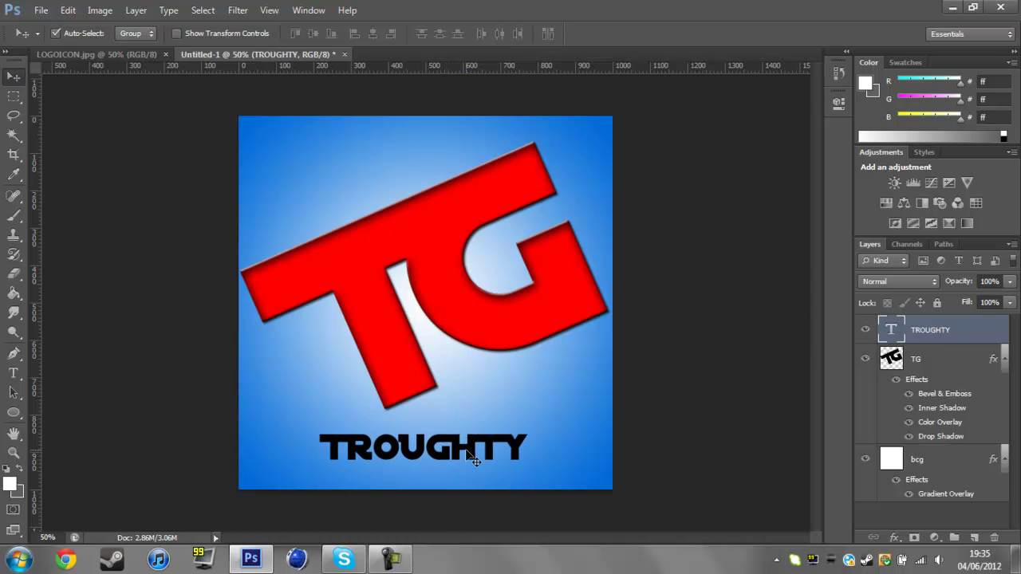
- Rasterize the type of the TROUGHTY title layer
{"action": "key", "text": "ctrl+plus"}
{"action": "key", "text": "ctrl+plus"}
{"action": "key", "text": "ctrl+plus"}
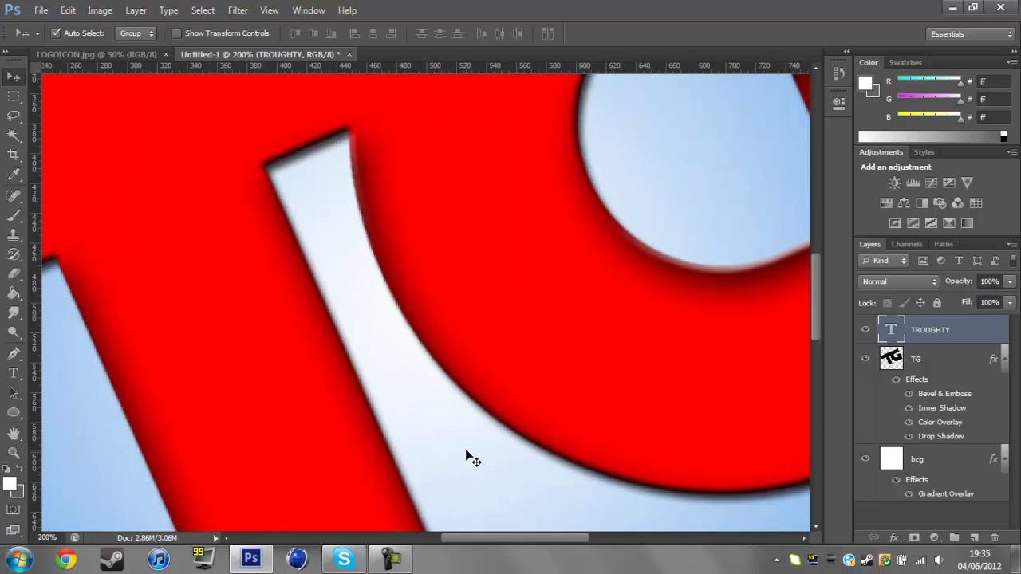
{"action": "scroll", "coordinate": [524, 419], "scroll_direction": "down", "scroll_amount": 10}
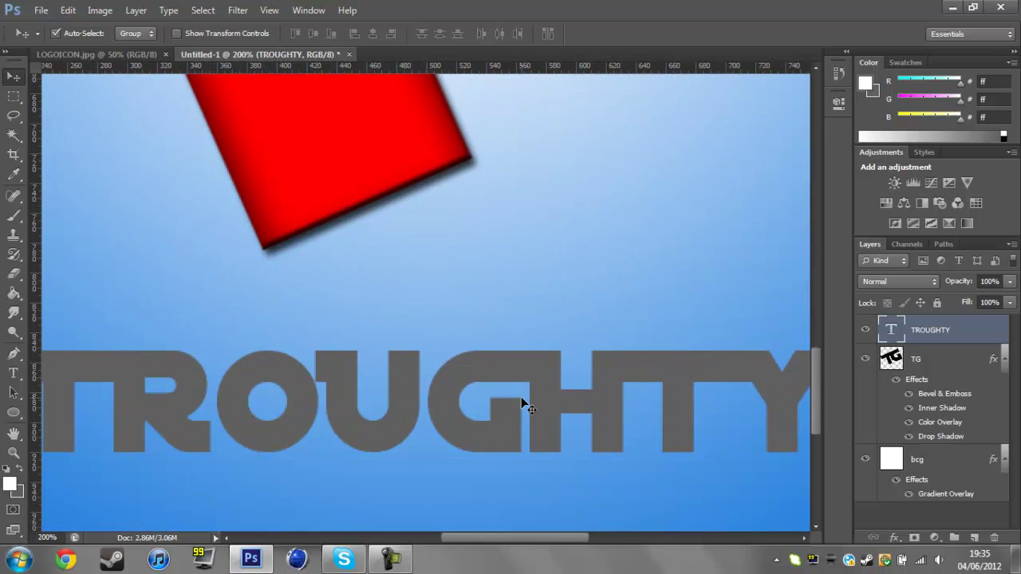
{"action": "key", "text": "ctrl+minus"}
{"action": "key", "text": "ctrl+minus"}
{"action": "key", "text": "ctrl+minus"}
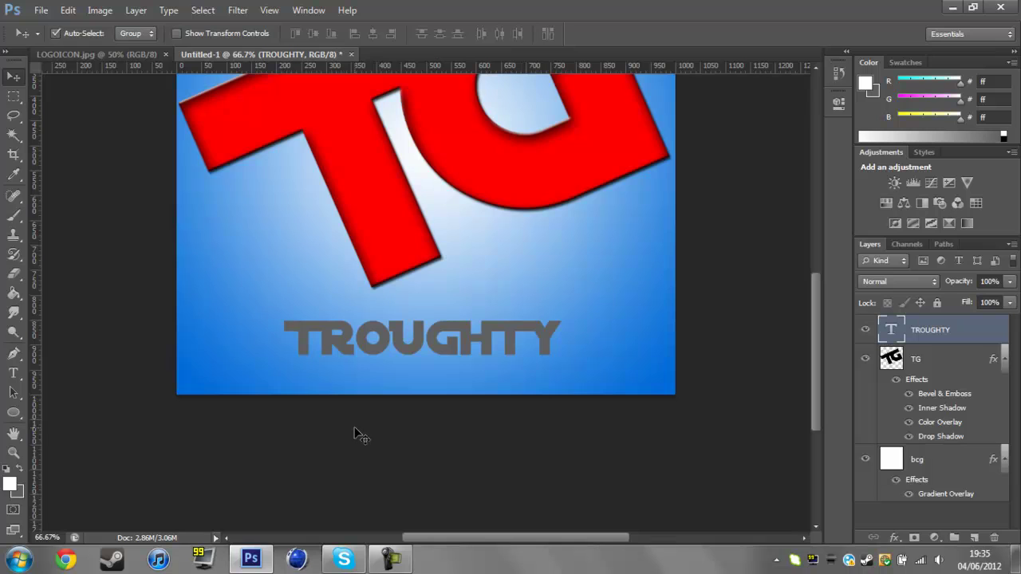
{"action": "scroll", "coordinate": [357, 434], "scroll_direction": "up", "scroll_amount": 1}
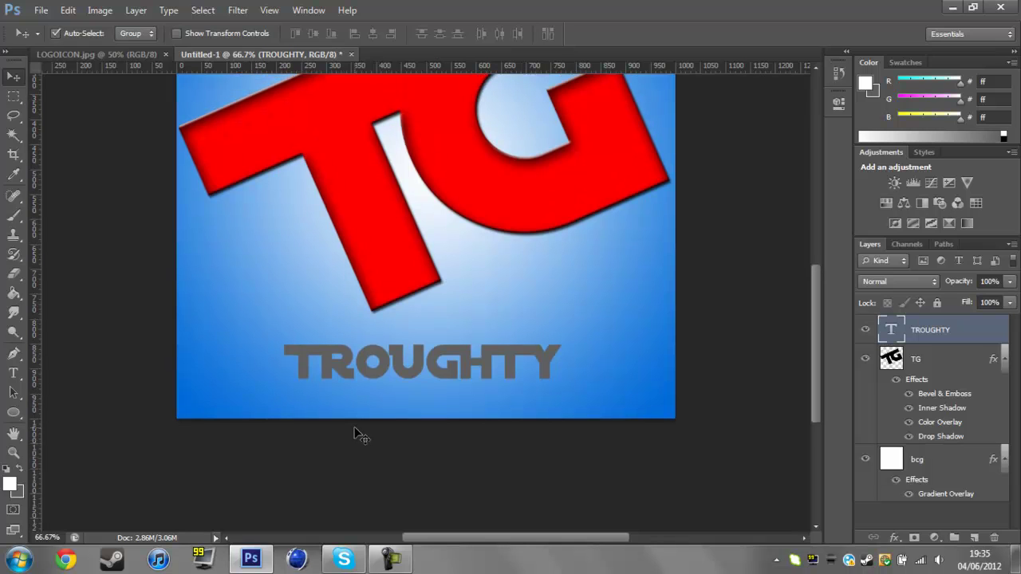
{"action": "key", "text": "ctrl+plus"}
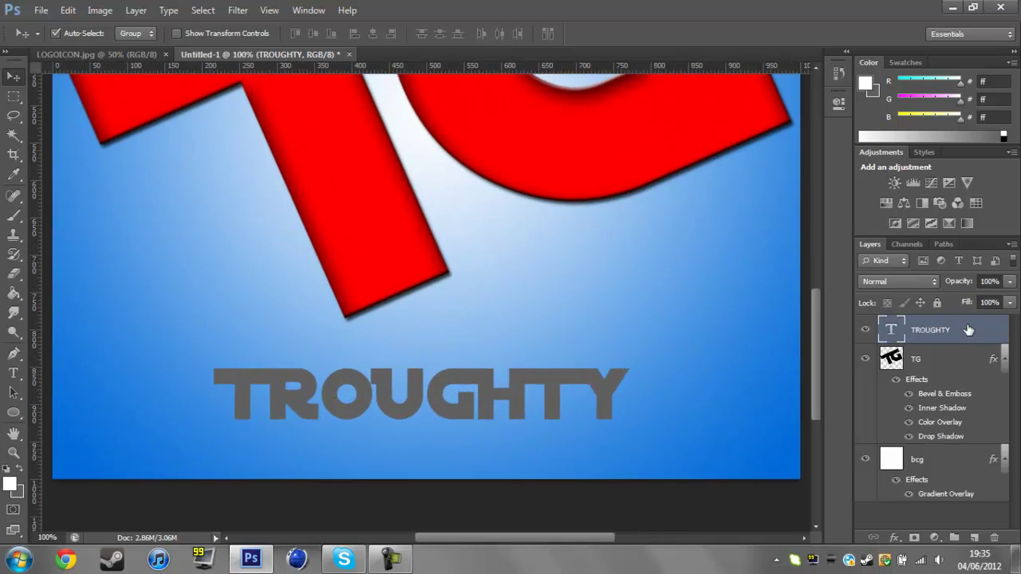
{"action": "right_click", "coordinate": [969, 329]}
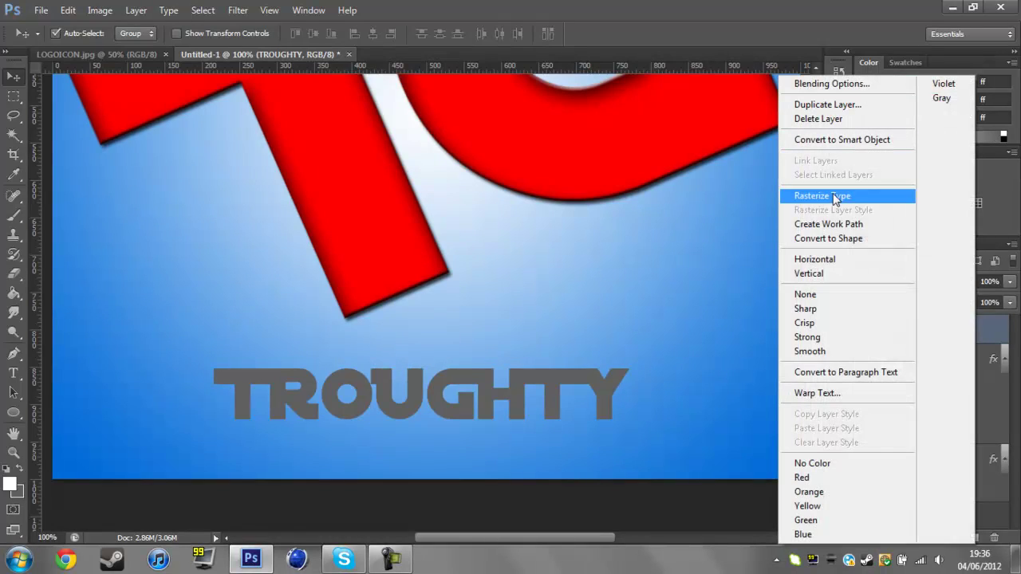
{"action": "left_click", "coordinate": [833, 196]}
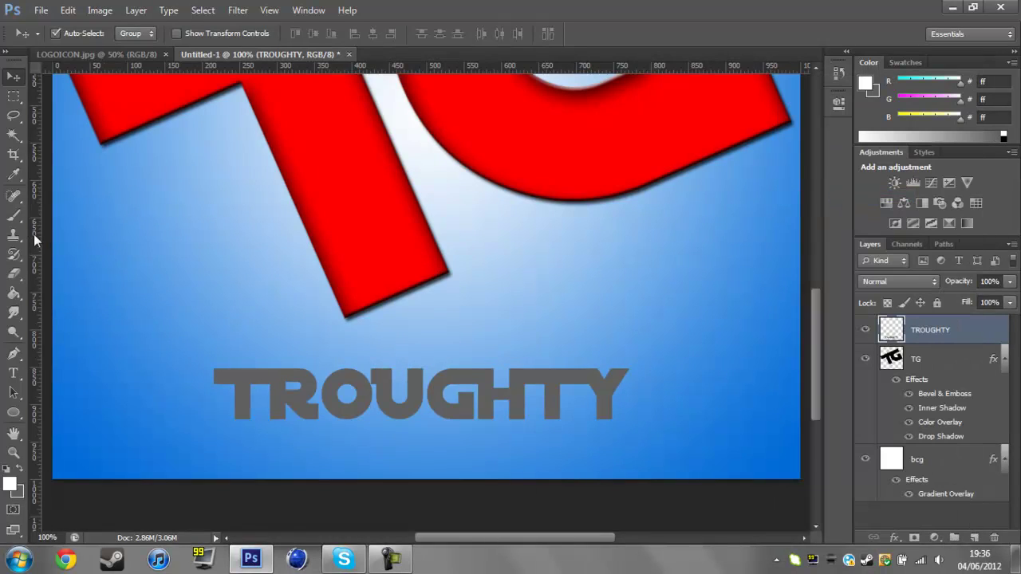
- Select a small piece of the first T's top bar in the title and copy it to a new layer
{"action": "left_click", "coordinate": [14, 95]}
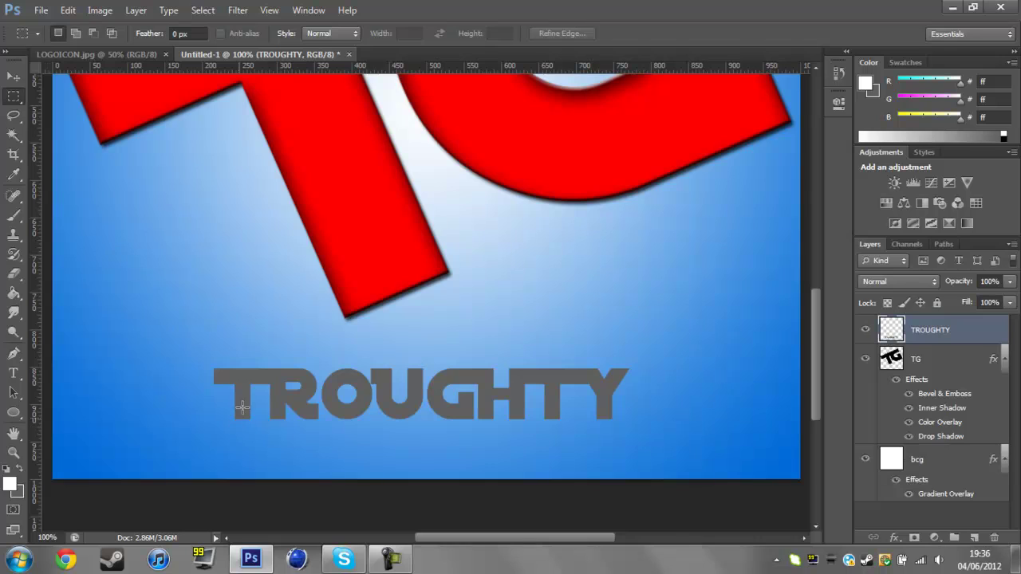
{"action": "left_click_drag", "start_coordinate": [255, 362], "coordinate": [264, 389]}
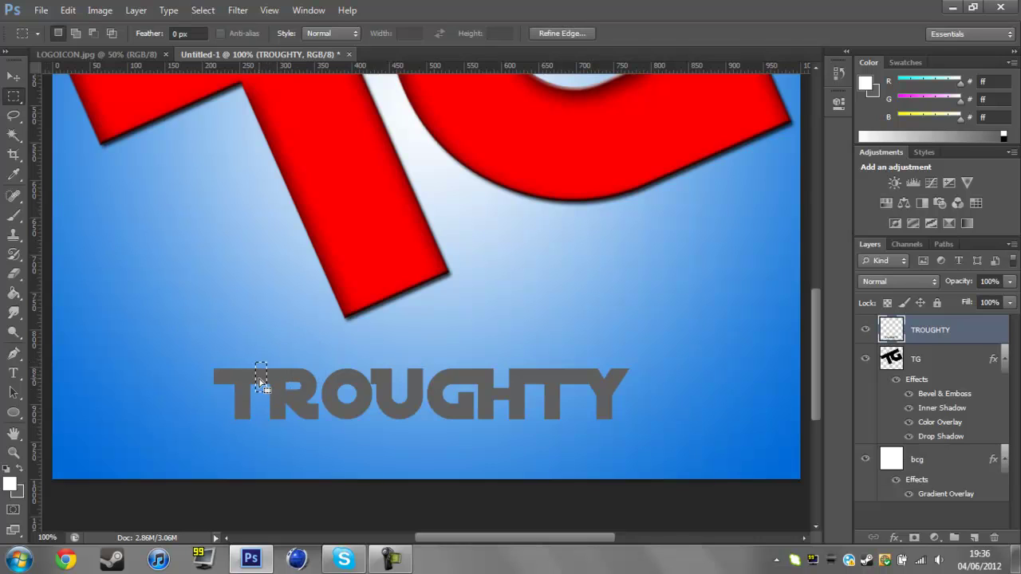
{"action": "right_click", "coordinate": [264, 385]}
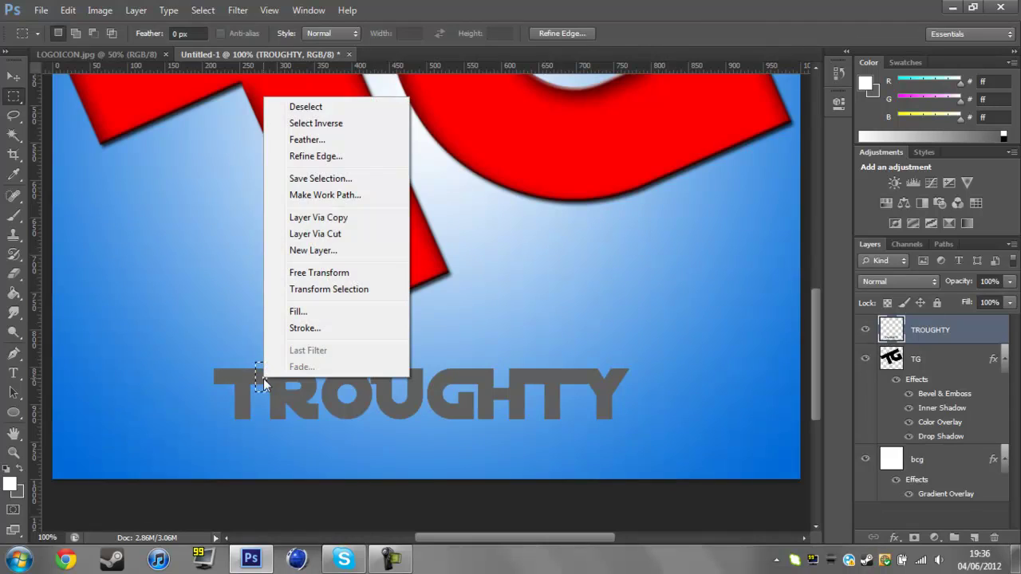
{"action": "left_click", "coordinate": [341, 221]}
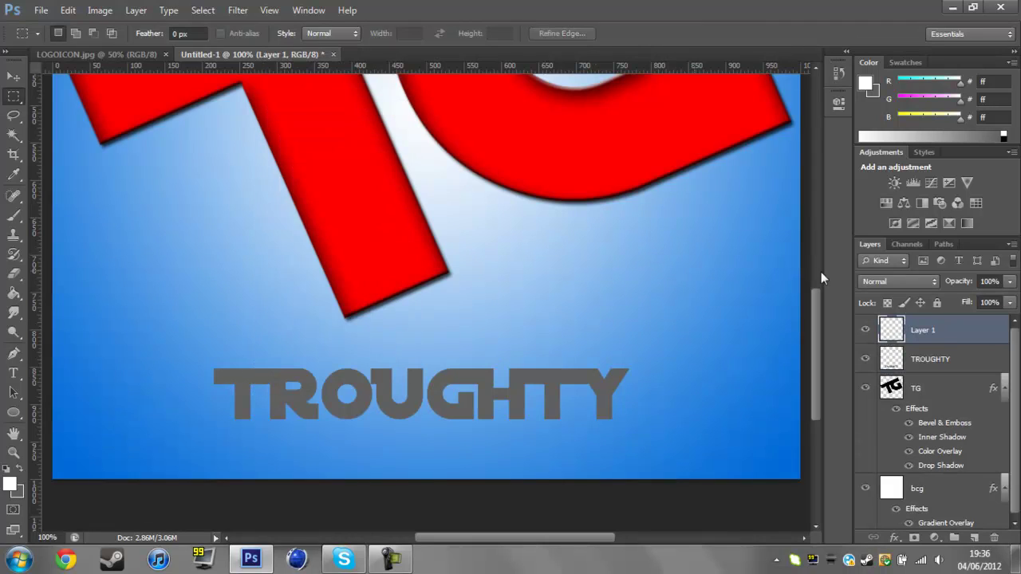
- Stretch the copied piece horizontally to about 1094% width so it bridges the first T to the U
{"action": "left_click", "coordinate": [11, 79]}
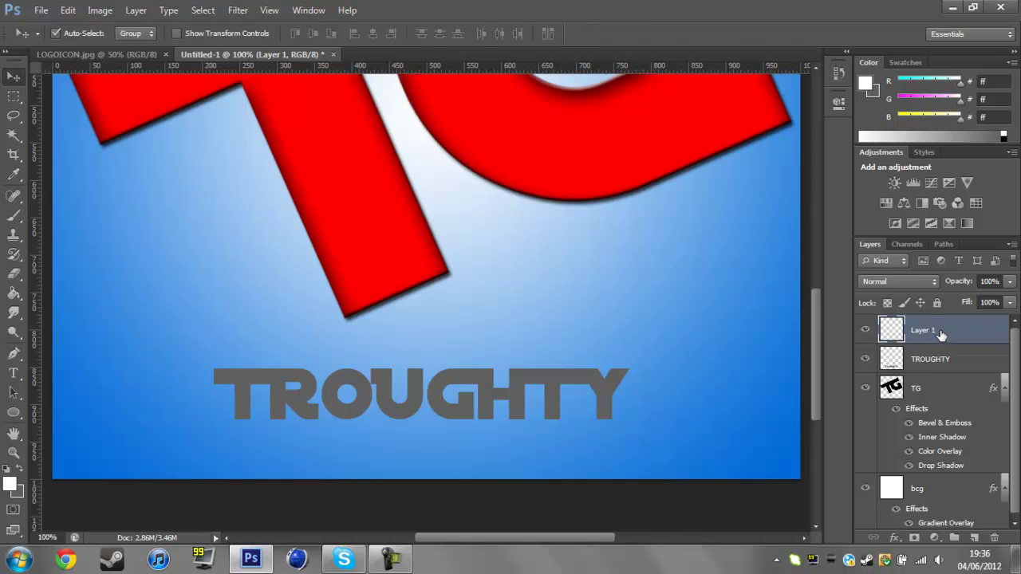
{"action": "left_click", "coordinate": [179, 33]}
{"action": "left_click_drag", "start_coordinate": [266, 377], "coordinate": [386, 381]}
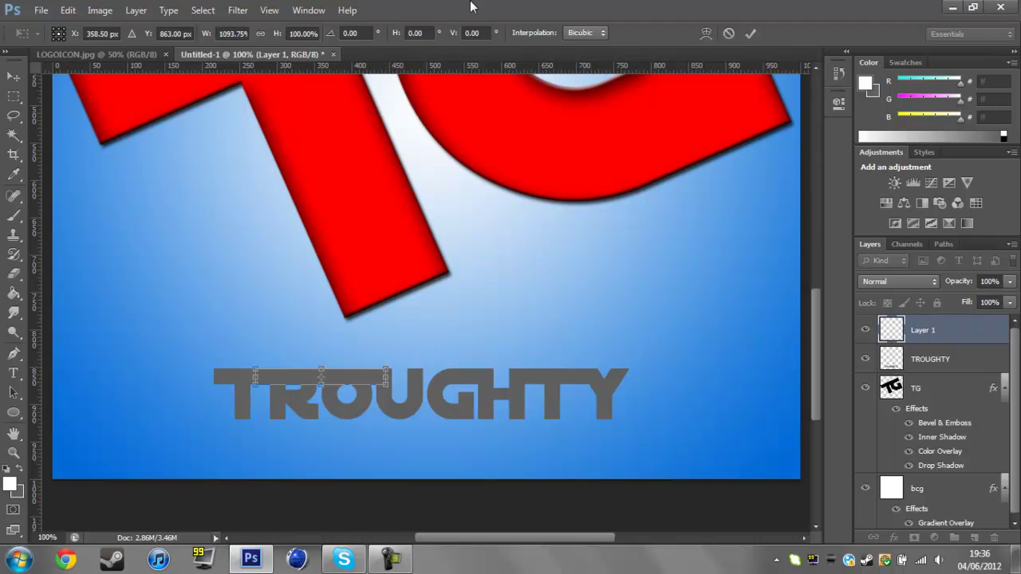
{"action": "left_click", "coordinate": [753, 33]}
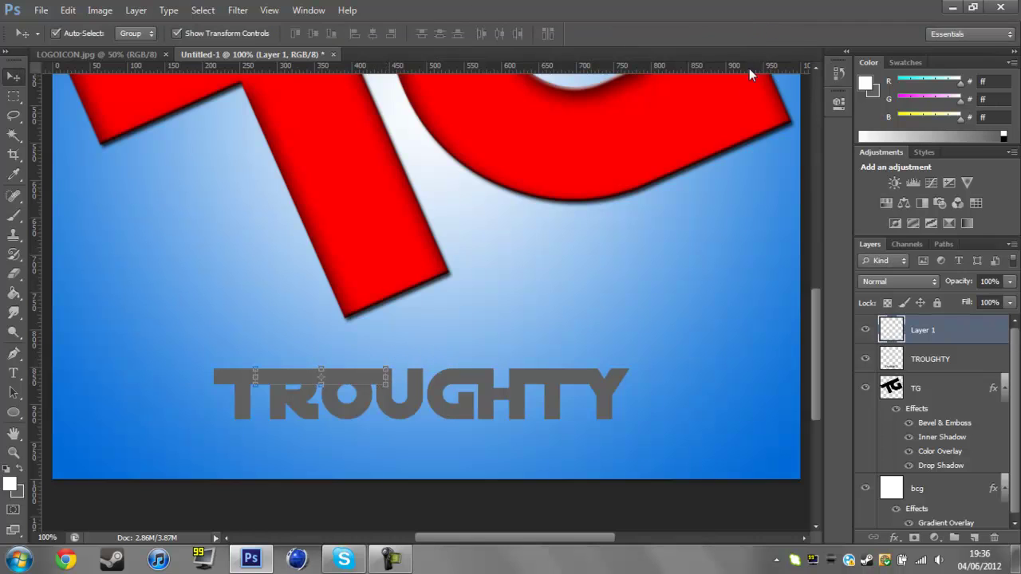
{"action": "left_click", "coordinate": [233, 33]}
- Duplicate the connecting bar, place the copy between the U and the H, and narrow it to about 109 px wide
{"action": "right_click", "coordinate": [976, 328]}
{"action": "left_click", "coordinate": [913, 68]}
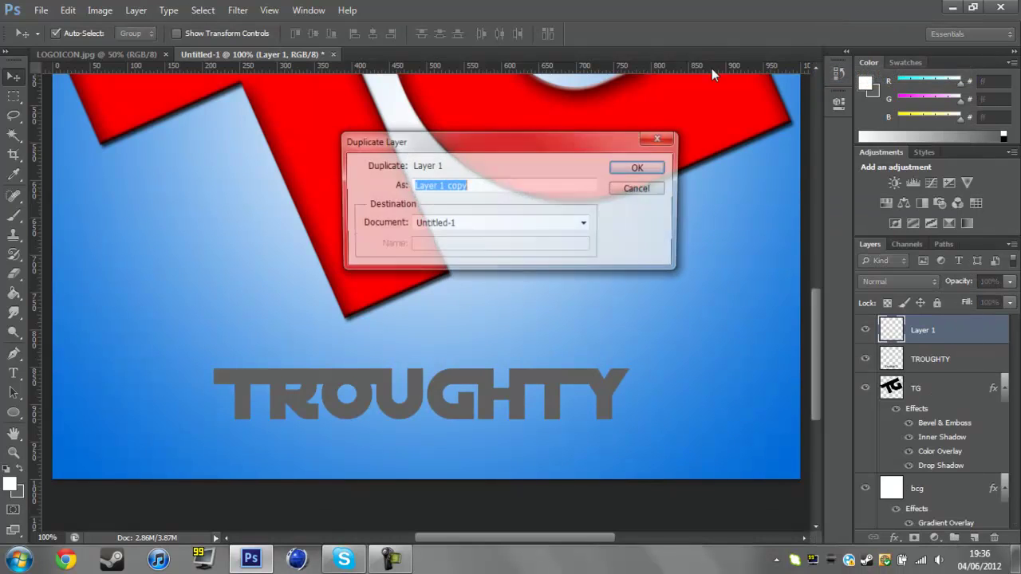
{"action": "left_click", "coordinate": [649, 168]}
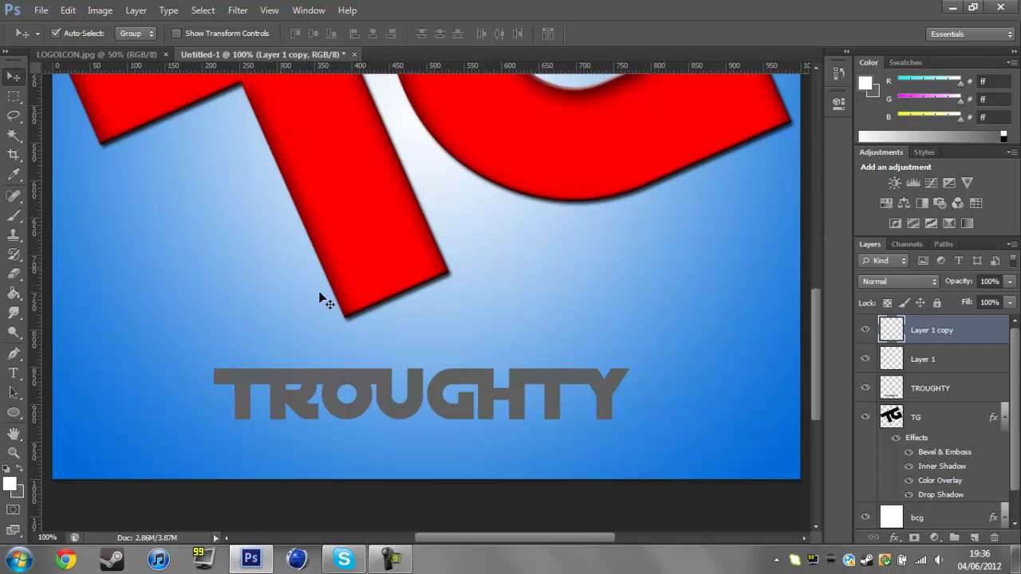
{"action": "left_click_drag", "start_coordinate": [343, 381], "coordinate": [497, 382]}
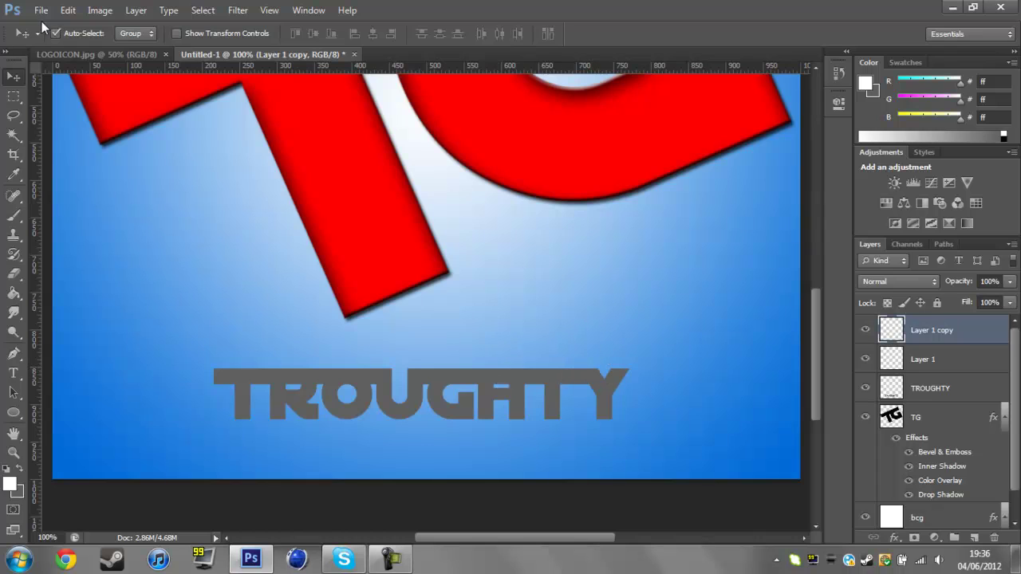
{"action": "left_click", "coordinate": [176, 34]}
{"action": "left_click_drag", "start_coordinate": [541, 377], "coordinate": [496, 377]}
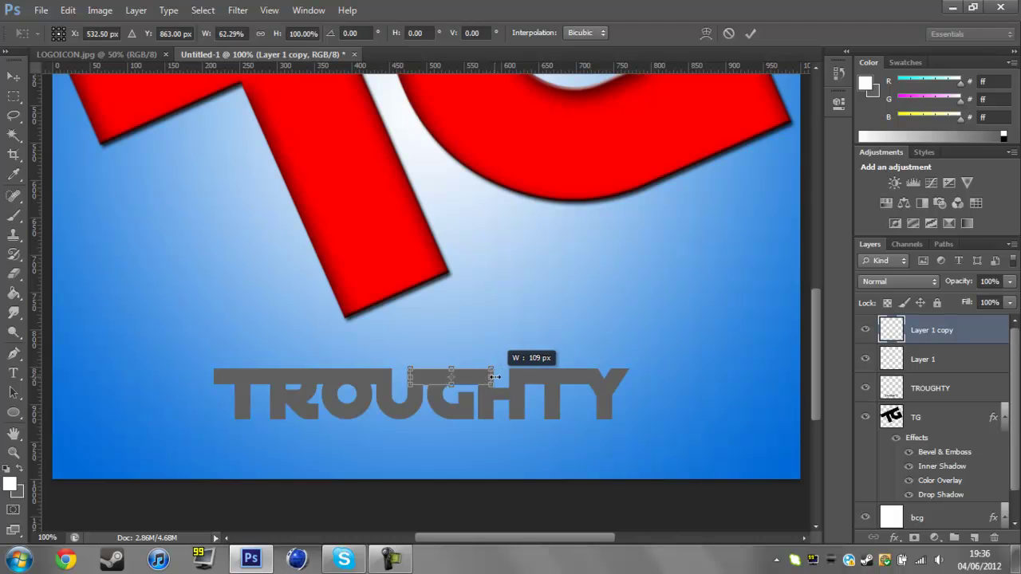
{"action": "left_click", "coordinate": [748, 34]}
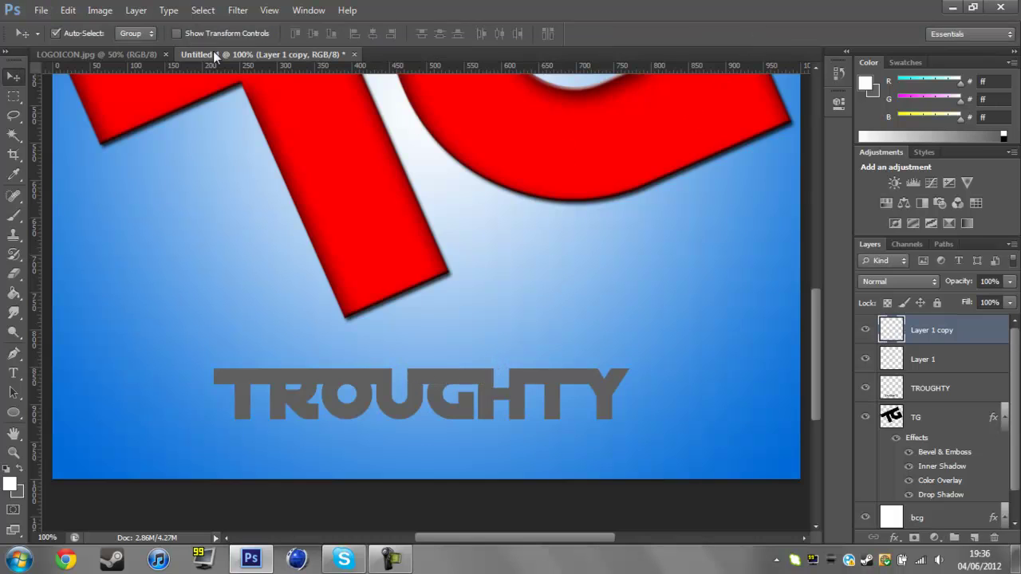
- Duplicate the shorter bar, place the copy between the last T and the Y, and narrow it to about 78% width
{"action": "right_click", "coordinate": [999, 327]}
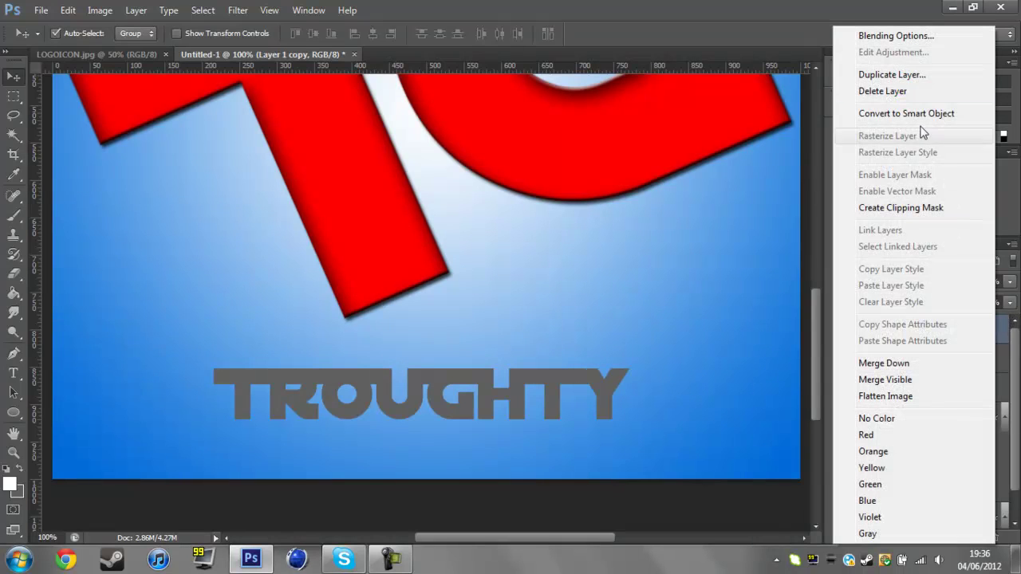
{"action": "left_click", "coordinate": [877, 72]}
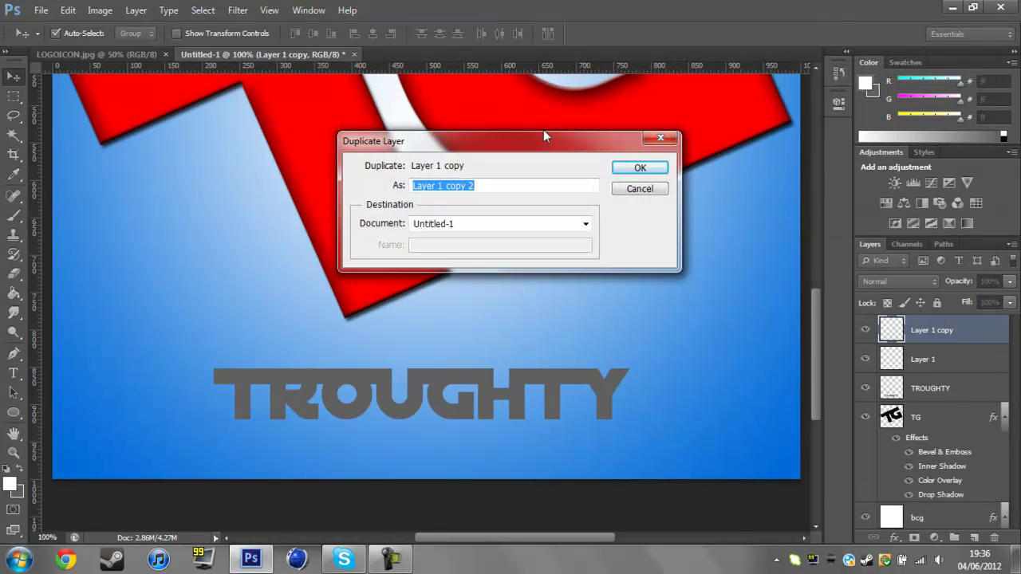
{"action": "left_click", "coordinate": [640, 168]}
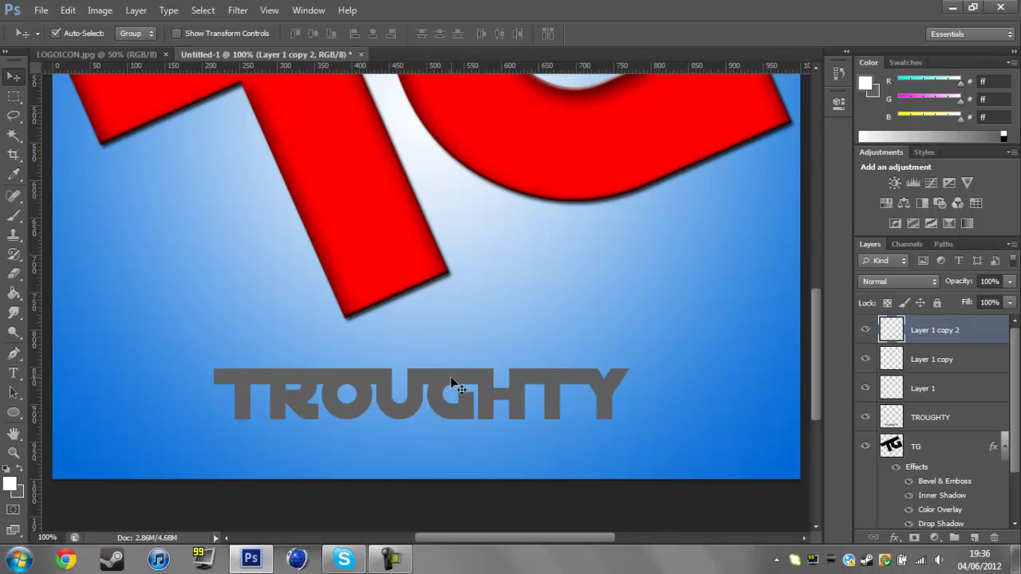
{"action": "left_click_drag", "start_coordinate": [447, 382], "coordinate": [571, 379]}
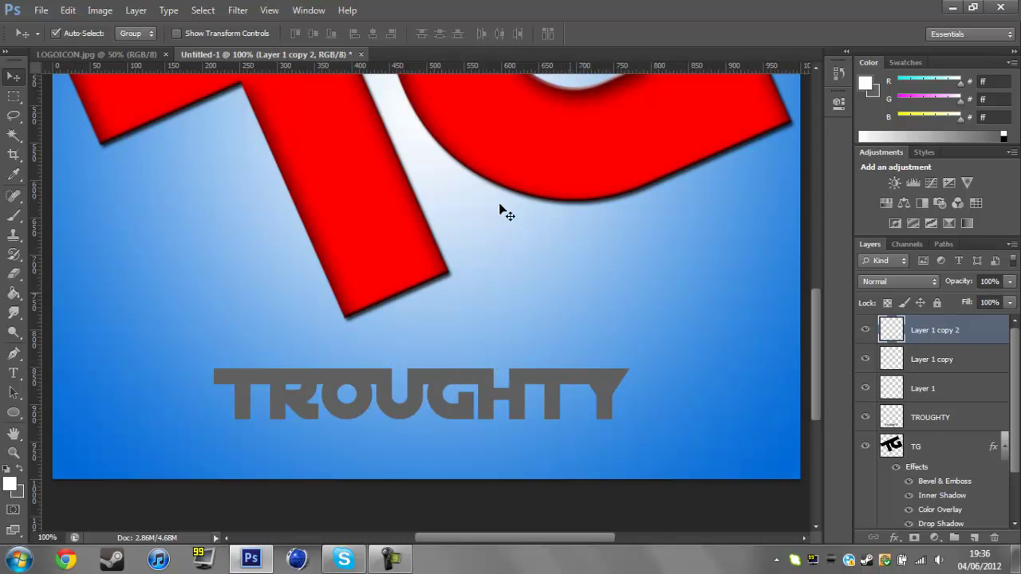
{"action": "left_click", "coordinate": [209, 35]}
{"action": "left_click_drag", "start_coordinate": [612, 382], "coordinate": [591, 380]}
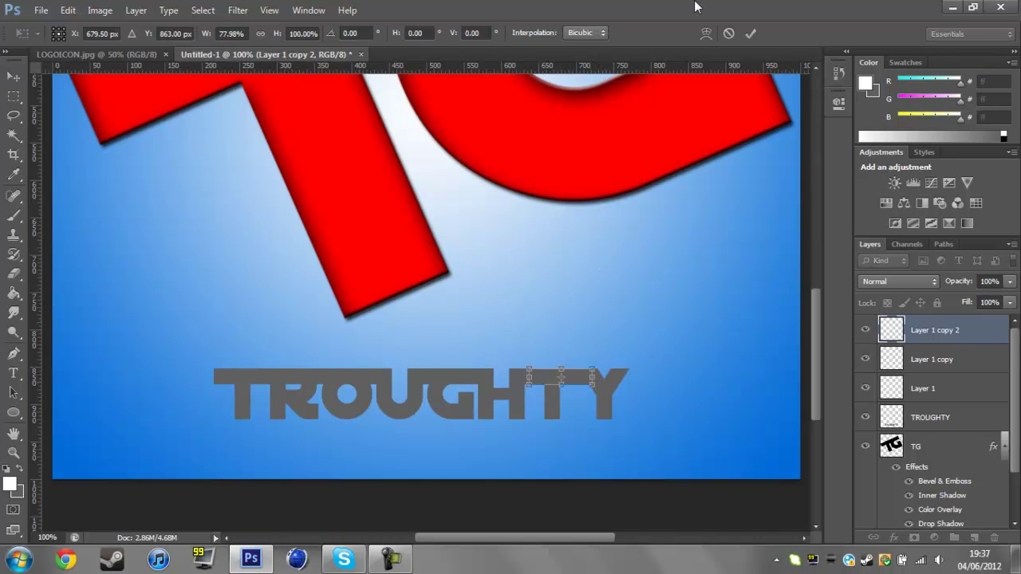
{"action": "left_click", "coordinate": [750, 34]}
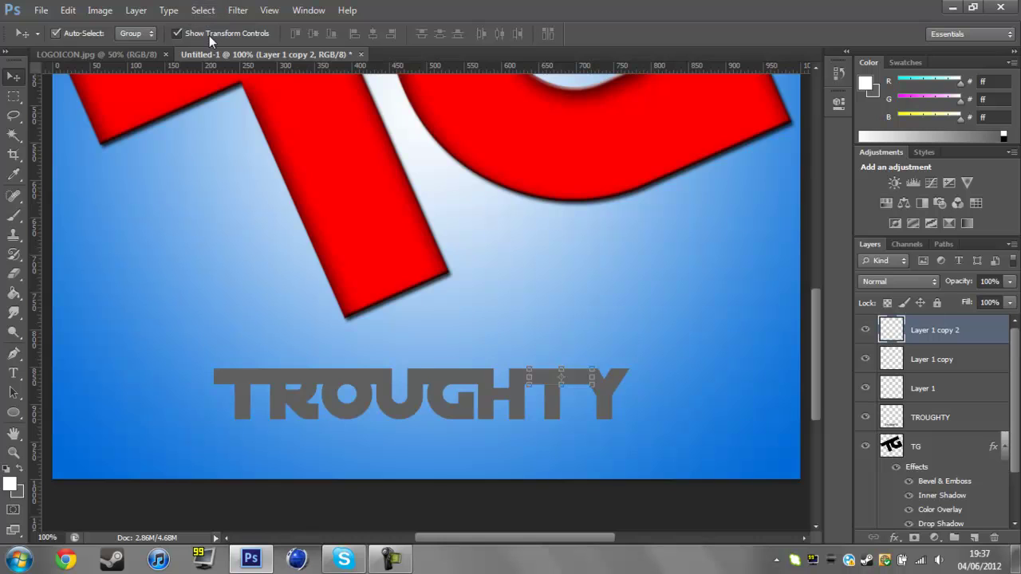
{"action": "left_click", "coordinate": [209, 35]}
{"action": "key", "text": "ctrl+minus"}
{"action": "key", "text": "ctrl+minus"}
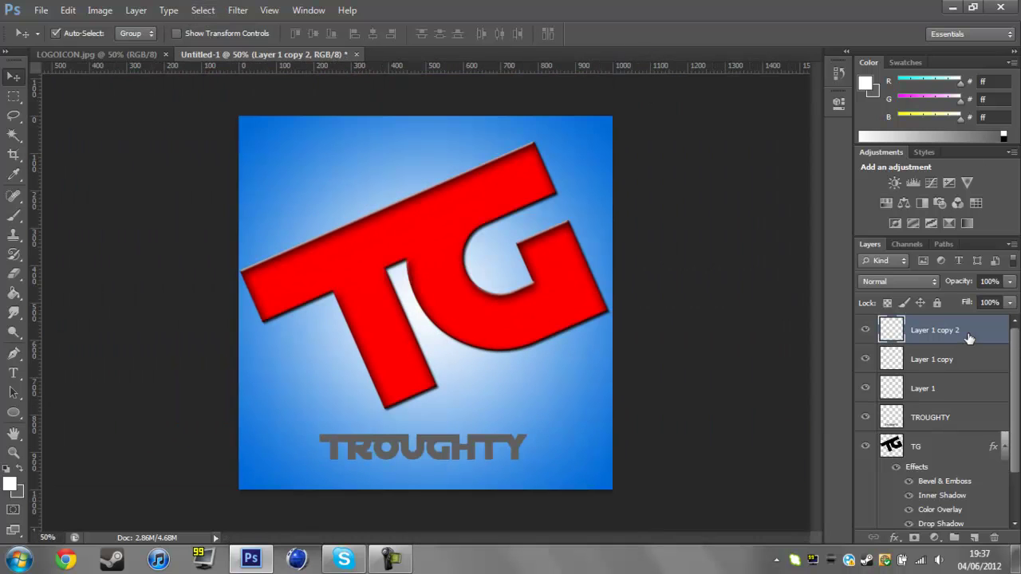
{"action": "double_click", "coordinate": [969, 338]}
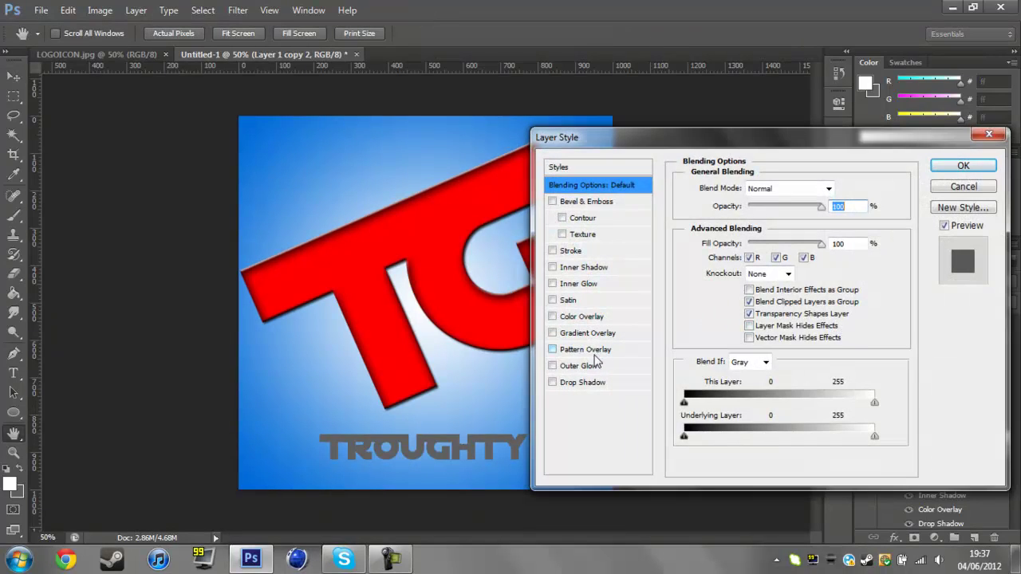
{"action": "left_click", "coordinate": [611, 318]}
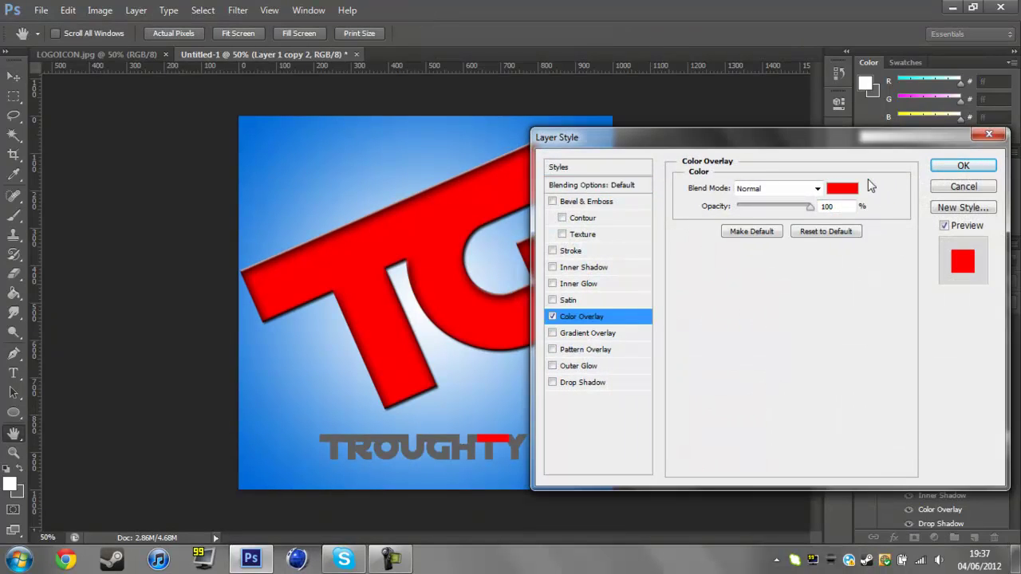
{"action": "left_click", "coordinate": [990, 134]}
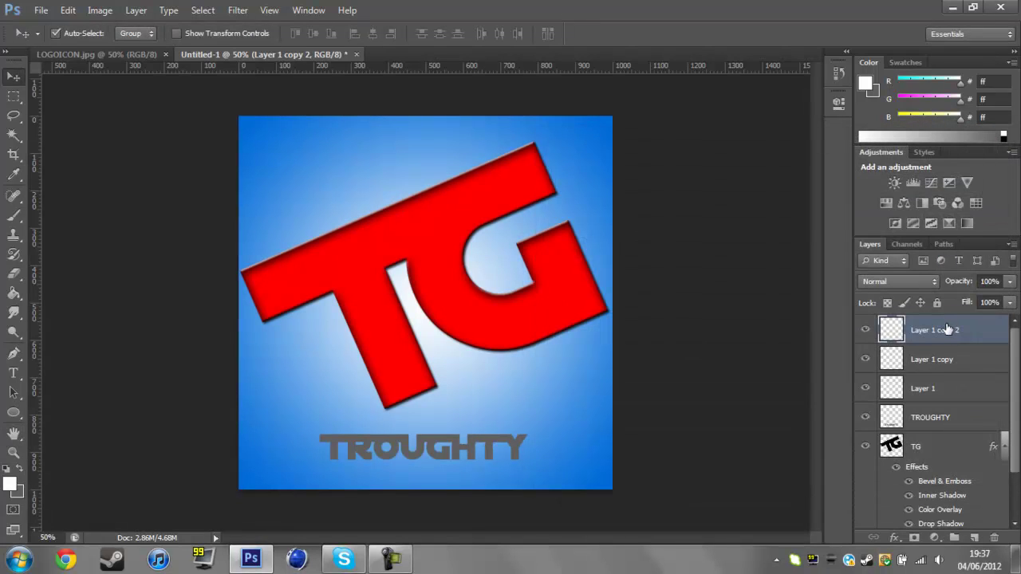
- Merge the three connecting-bar layers down into the TROUGHTY layer and shift the title slightly downward
{"action": "key", "text": "Delete"}
{"action": "key", "text": "Delete"}
{"action": "key", "text": "Delete"}
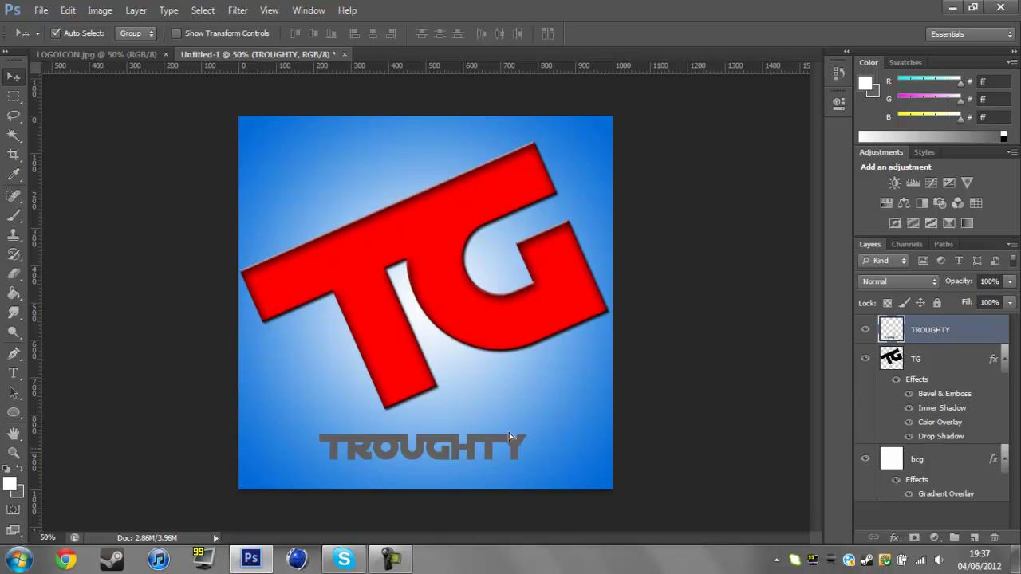
{"action": "left_click_drag", "start_coordinate": [509, 432], "coordinate": [510, 435]}
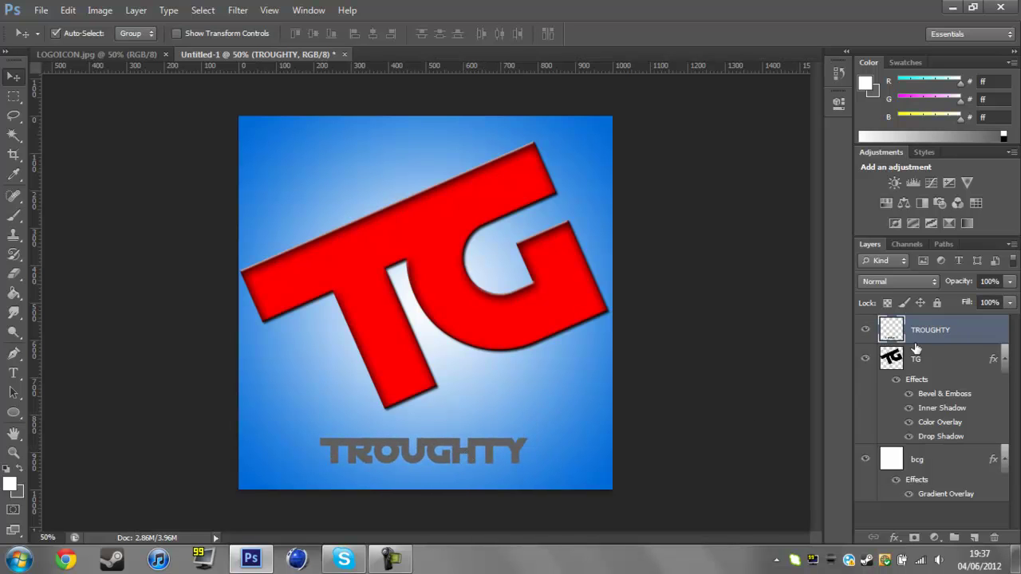
- Add a Color Overlay in muted red d52a2a to the TROUGHTY layer
{"action": "double_click", "coordinate": [985, 339]}
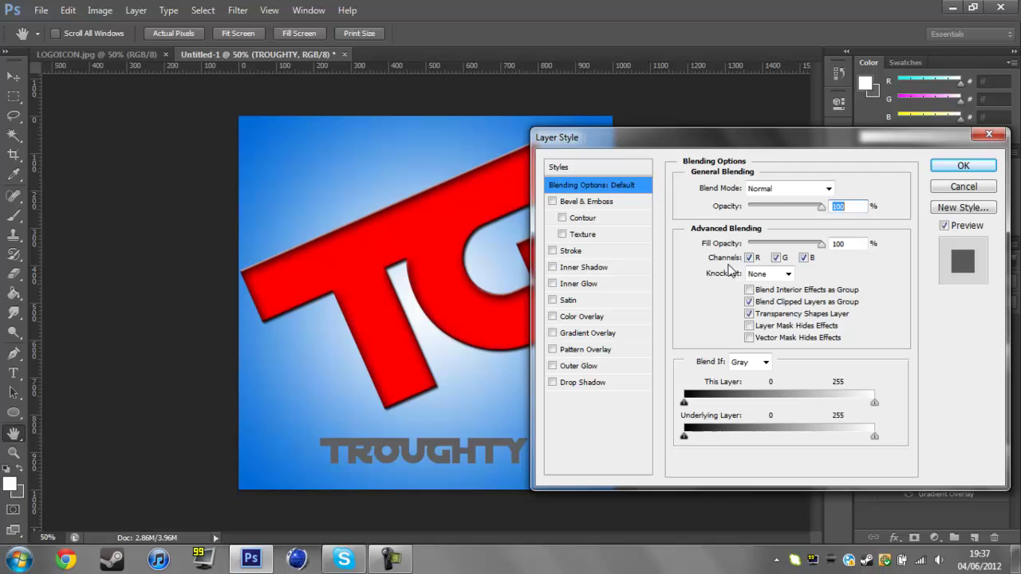
{"action": "left_click", "coordinate": [587, 320]}
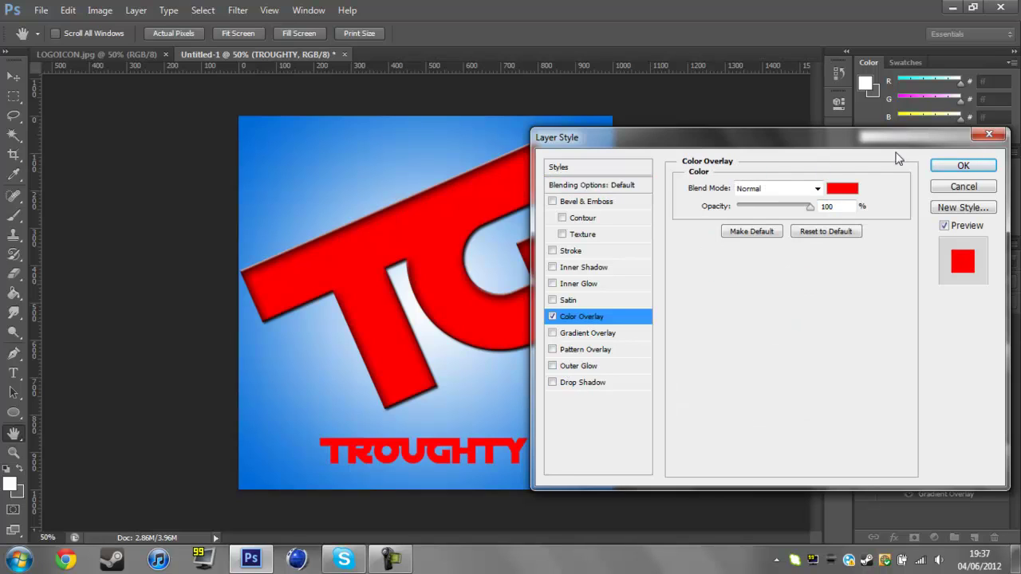
{"action": "left_click", "coordinate": [846, 189]}
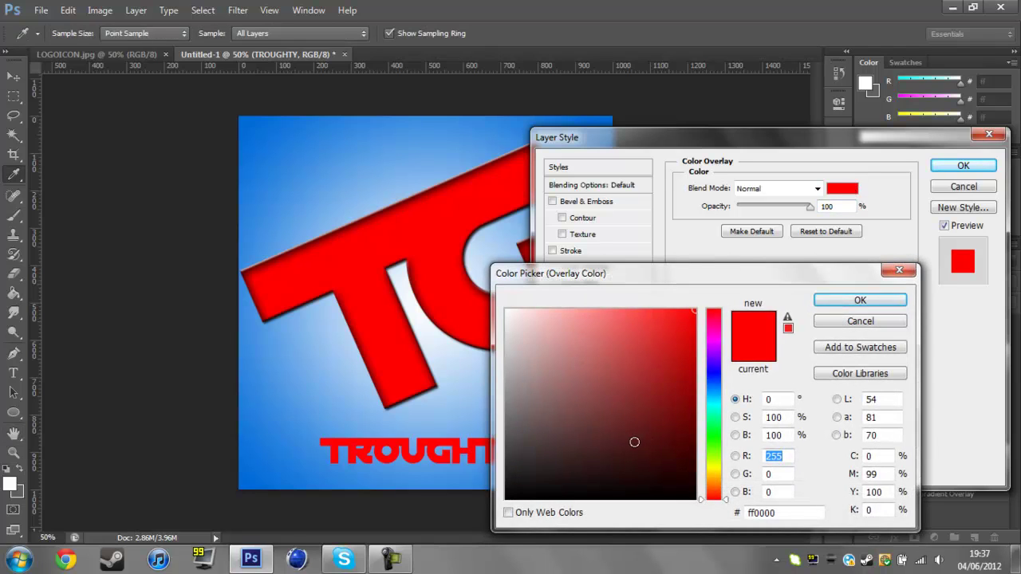
{"action": "left_click_drag", "start_coordinate": [634, 440], "coordinate": [678, 511]}
{"action": "left_click_drag", "start_coordinate": [657, 453], "coordinate": [658, 341]}
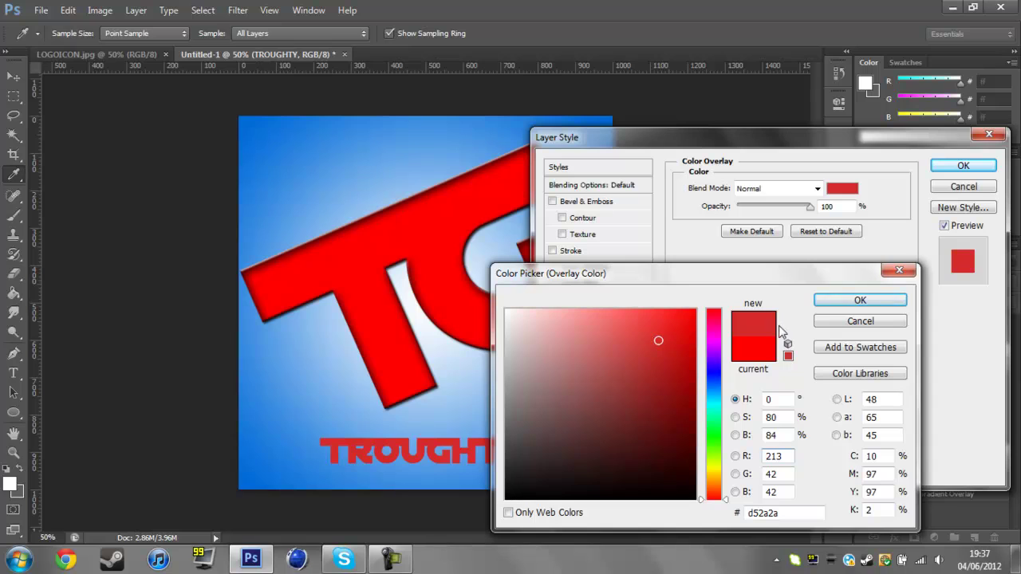
{"action": "left_click", "coordinate": [860, 301]}
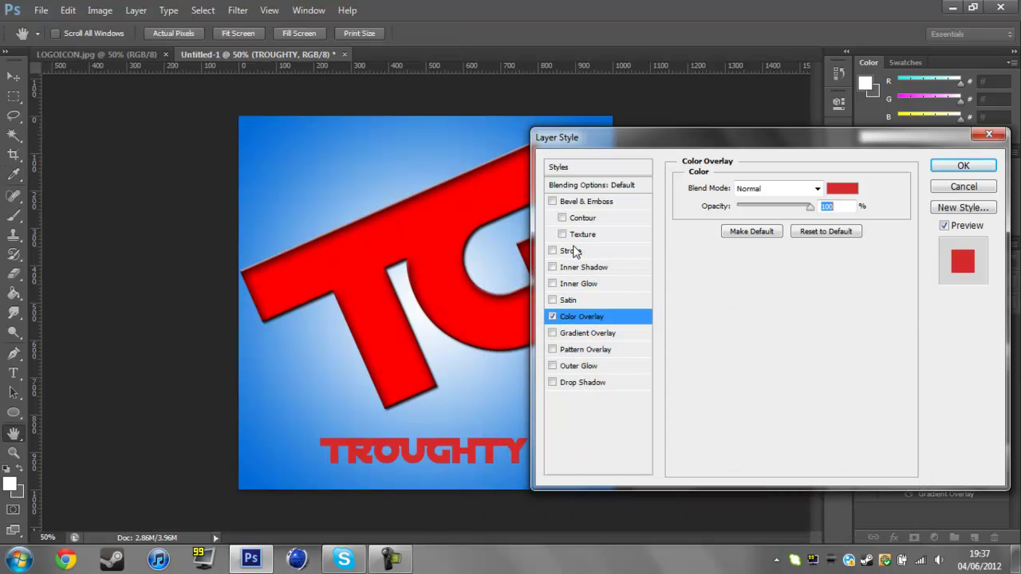
- Add a default Inner Shadow and a Drop Shadow with 2 px distance and slightly reduced size to the TROUGHTY layer
{"action": "left_click", "coordinate": [586, 268]}
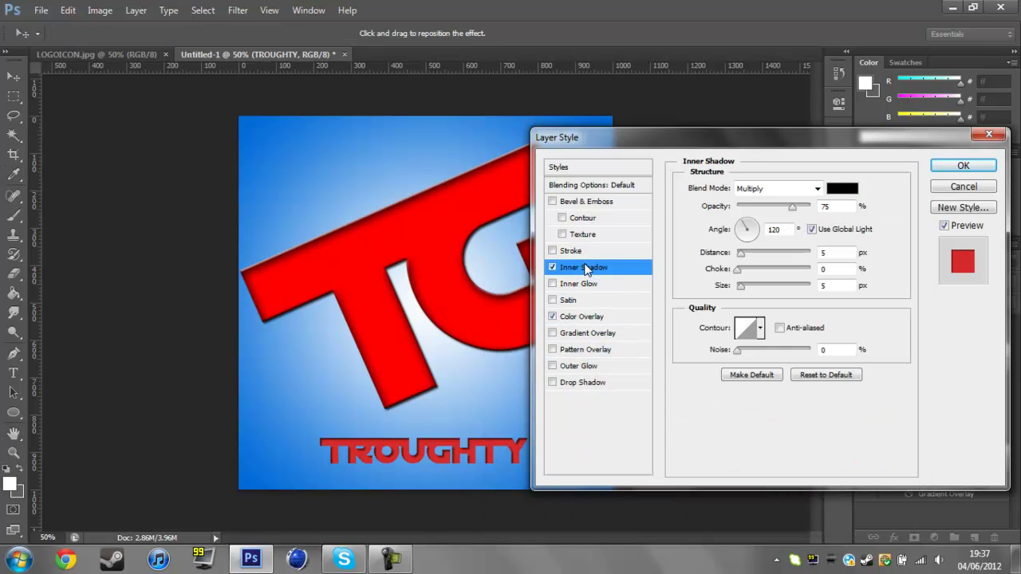
{"action": "left_click", "coordinate": [583, 385]}
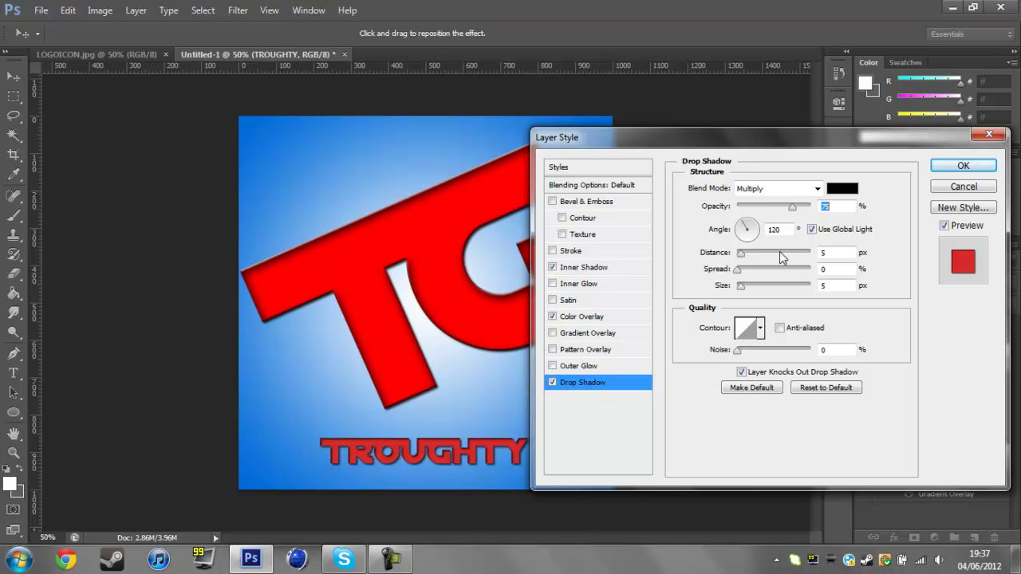
{"action": "left_click_drag", "start_coordinate": [742, 260], "coordinate": [739, 287]}
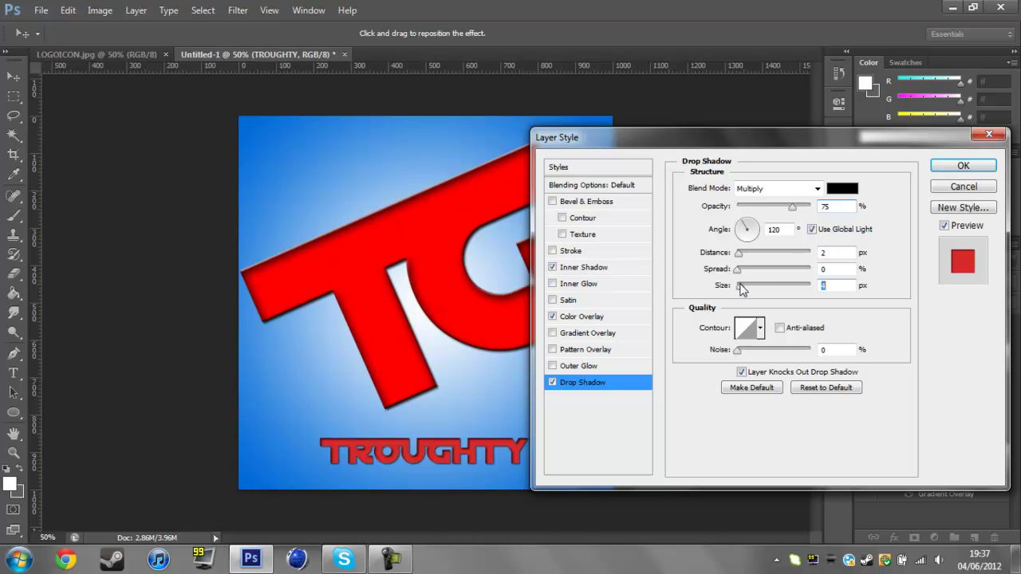
- Try Bevel & Emboss and Inner Glow one after the other on the TROUGHTY title, and turn each off again
{"action": "left_click", "coordinate": [564, 202]}
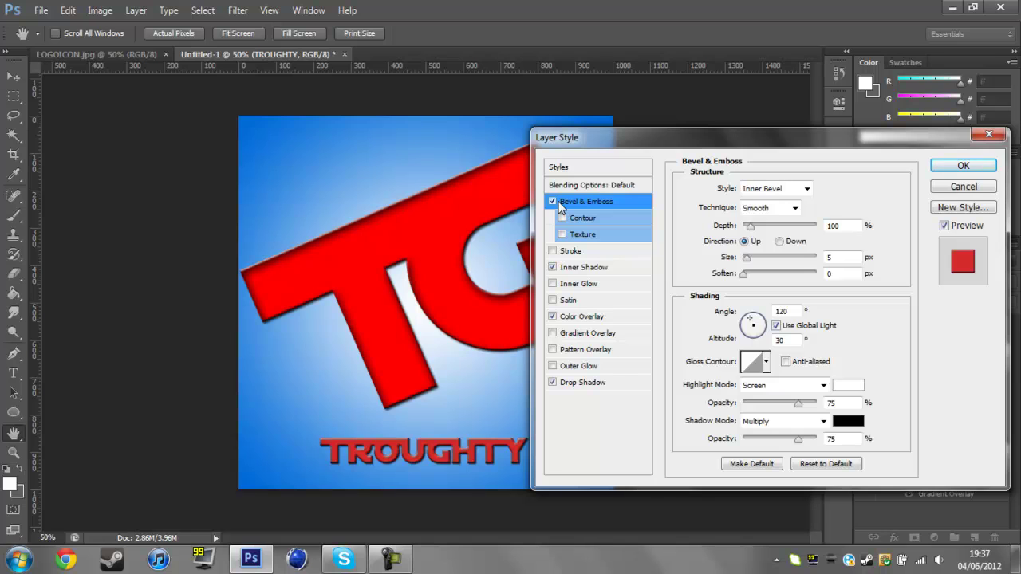
{"action": "left_click_drag", "start_coordinate": [616, 146], "coordinate": [768, 102]}
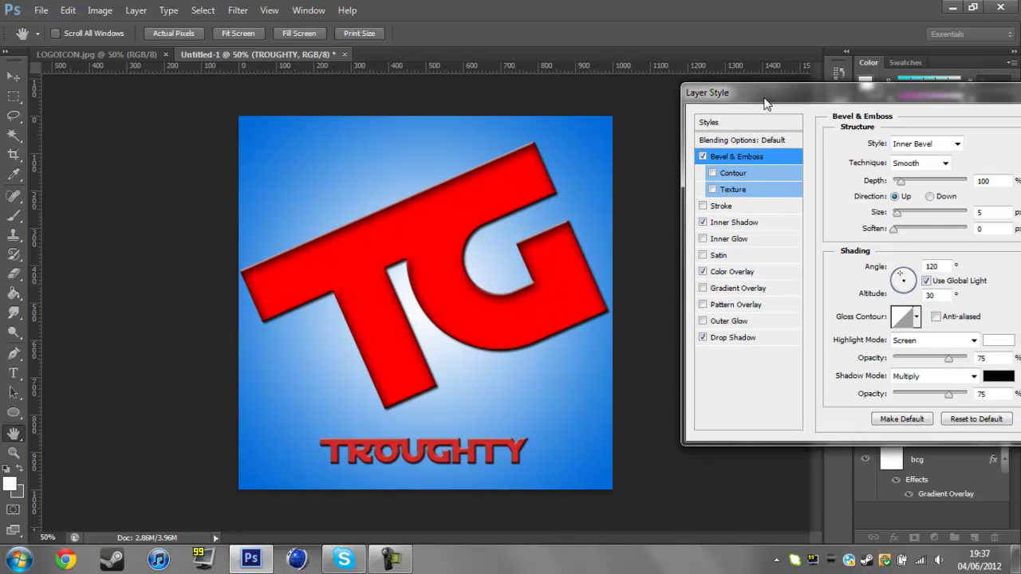
{"action": "left_click", "coordinate": [704, 157]}
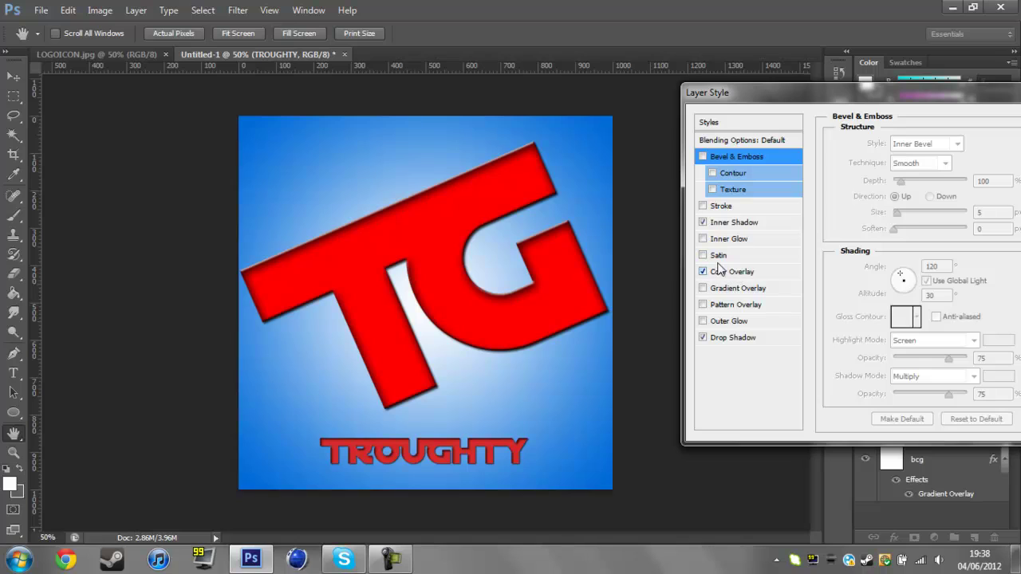
{"action": "left_click", "coordinate": [703, 239]}
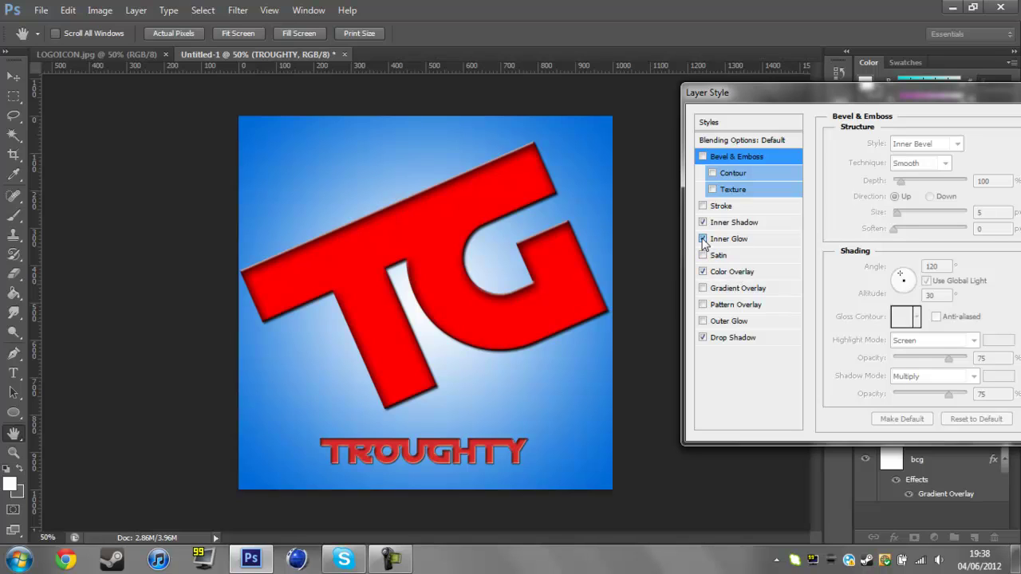
{"action": "left_click", "coordinate": [702, 239]}
- Add a Satin effect to the TROUGHTY layer with a distance of 46 px and a size of 0 px
{"action": "left_click", "coordinate": [704, 255]}
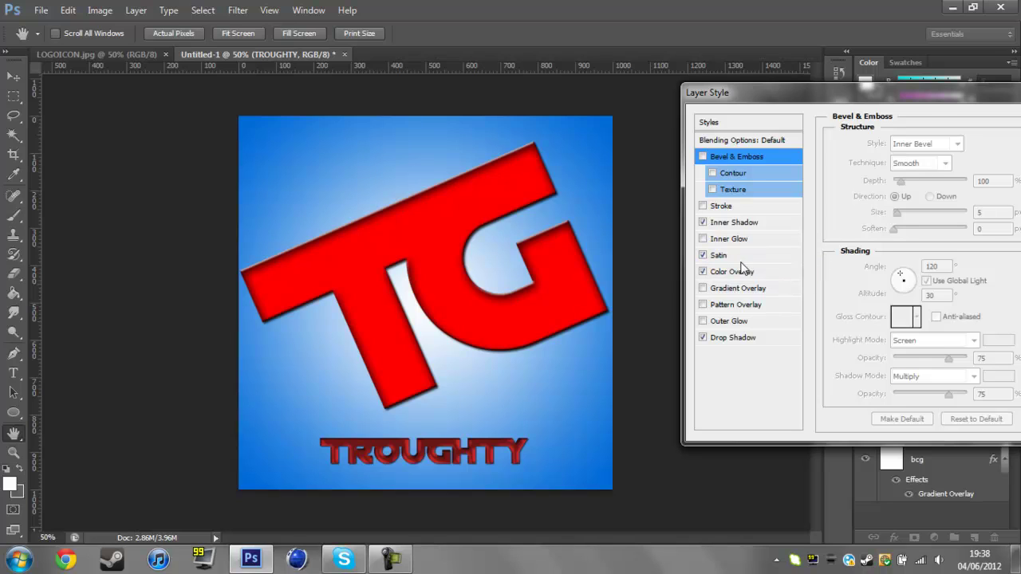
{"action": "left_click", "coordinate": [772, 263]}
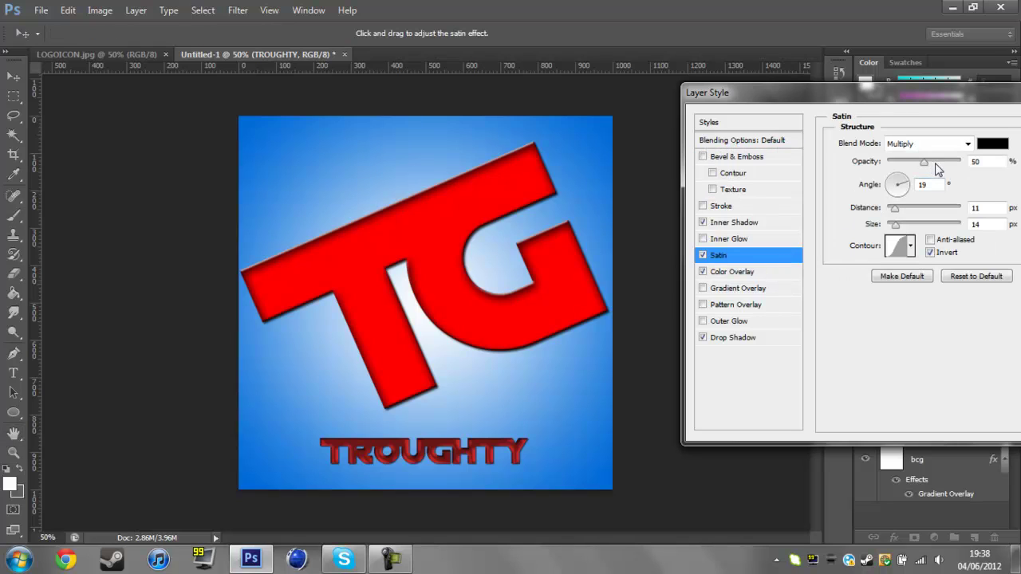
{"action": "mouse_move", "coordinate": [898, 211]}
{"action": "left_mouse_down"}
{"action": "mouse_move", "coordinate": [925, 212]}
{"action": "mouse_move", "coordinate": [924, 228]}
{"action": "mouse_move", "coordinate": [891, 228]}
{"action": "left_mouse_up"}
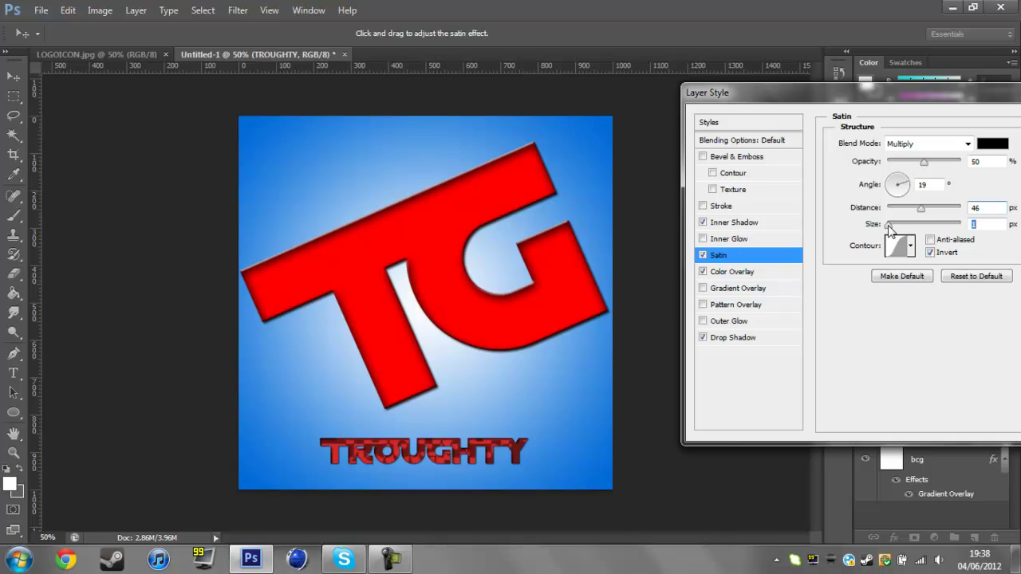
- Set the Satin contour to the double-ring preset and apply the layer styles to TROUGHTY
{"action": "left_click", "coordinate": [910, 246]}
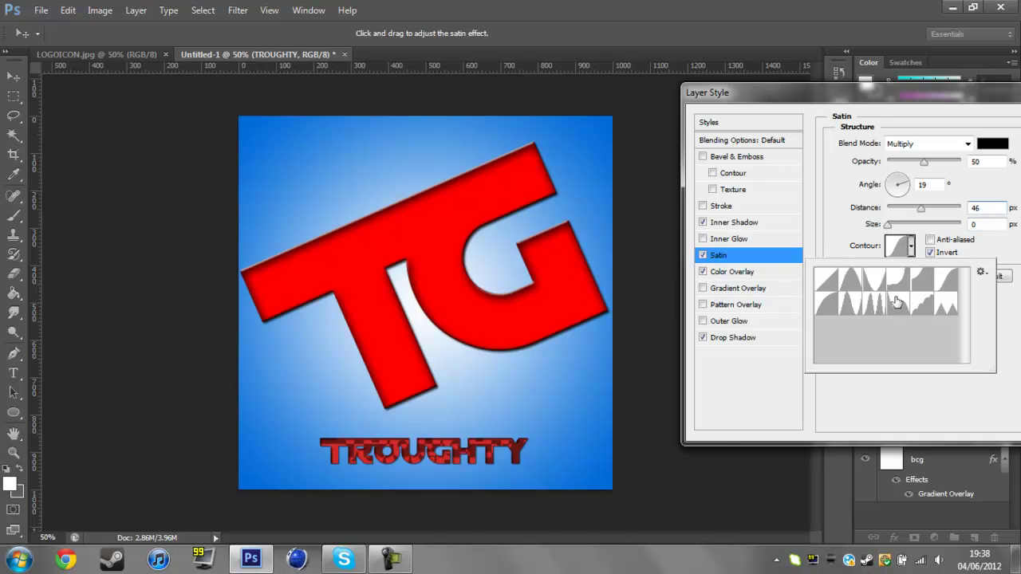
{"action": "left_click", "coordinate": [876, 306]}
{"action": "left_click", "coordinate": [905, 308]}
{"action": "left_click", "coordinate": [878, 309]}
{"action": "left_click", "coordinate": [919, 399]}
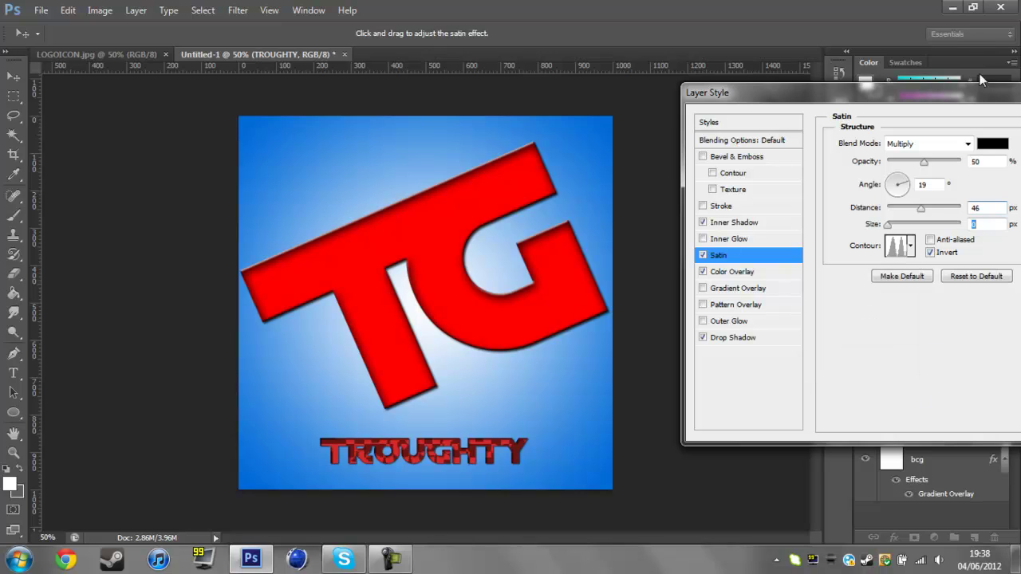
{"action": "left_click_drag", "start_coordinate": [951, 98], "coordinate": [754, 100]}
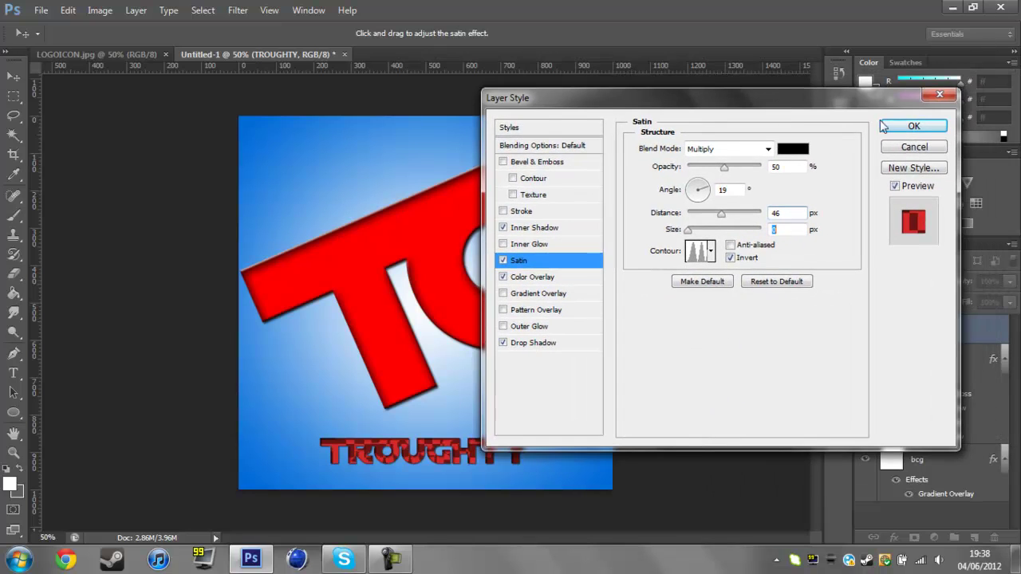
{"action": "left_click", "coordinate": [918, 126]}
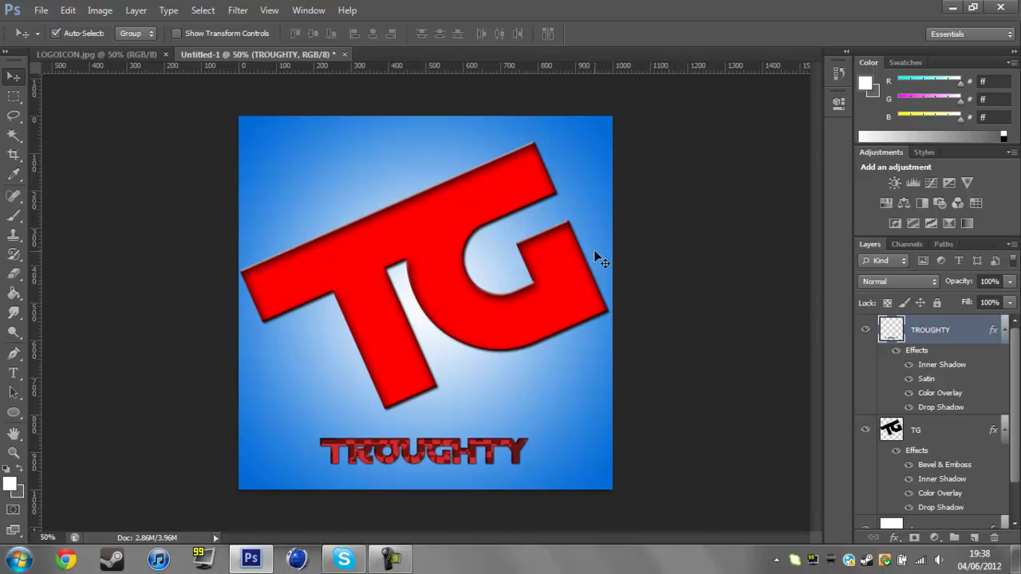
{"action": "left_click", "coordinate": [391, 561]}
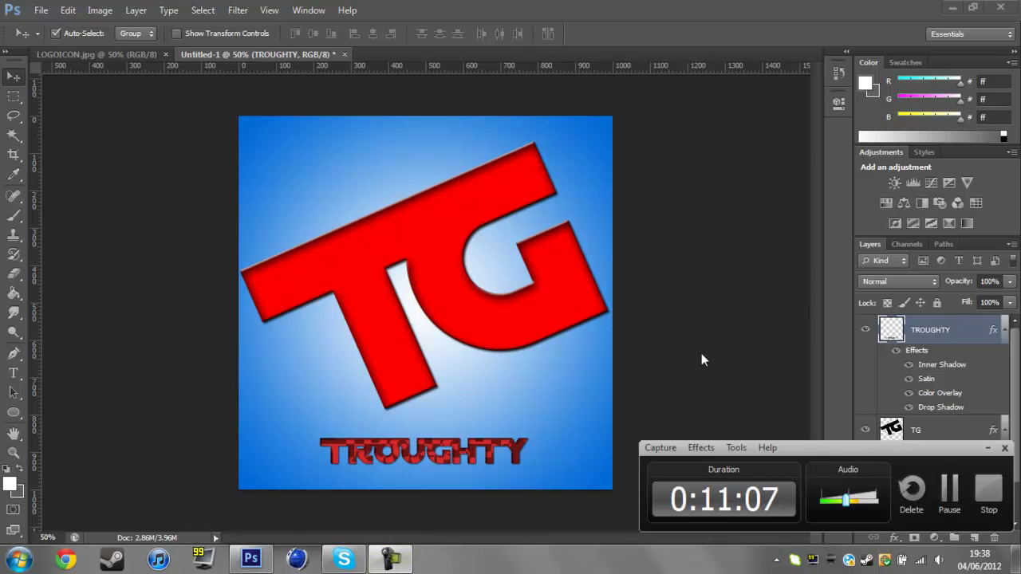